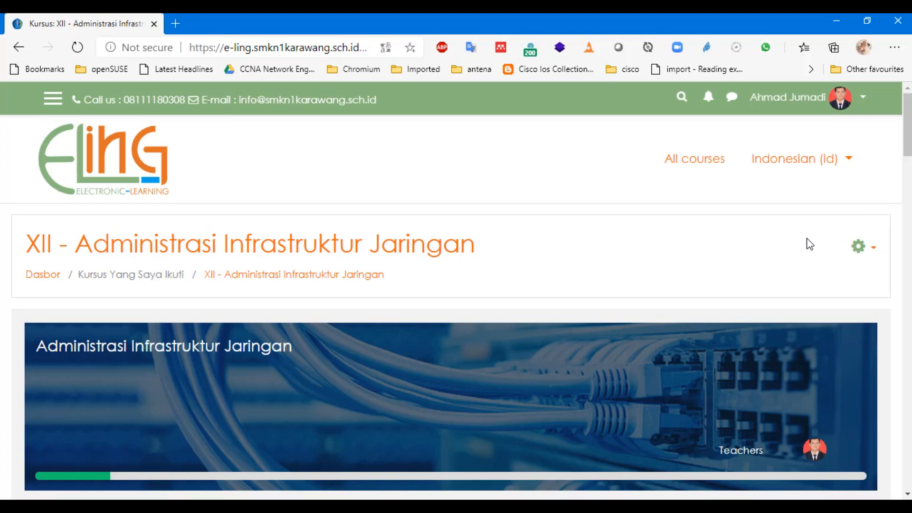
{"action": "left_click", "coordinate": [819, 167]}
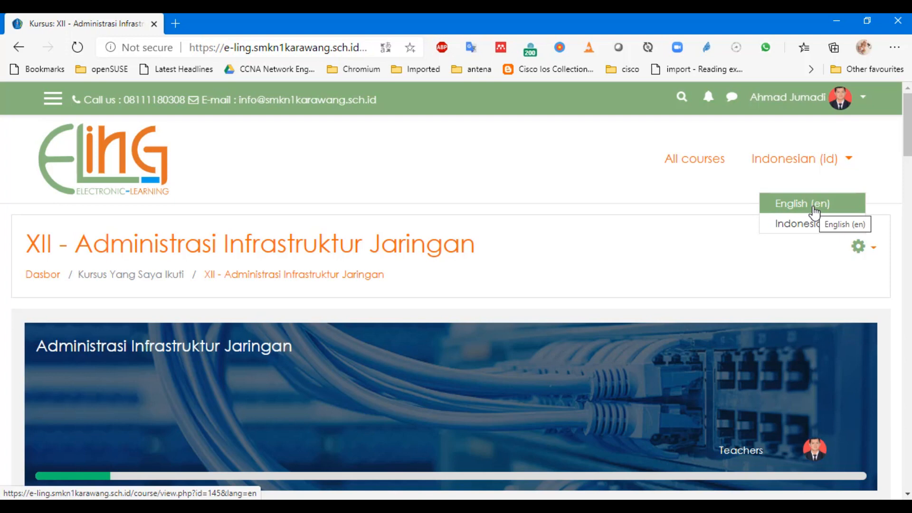
{"action": "left_click", "coordinate": [807, 252]}
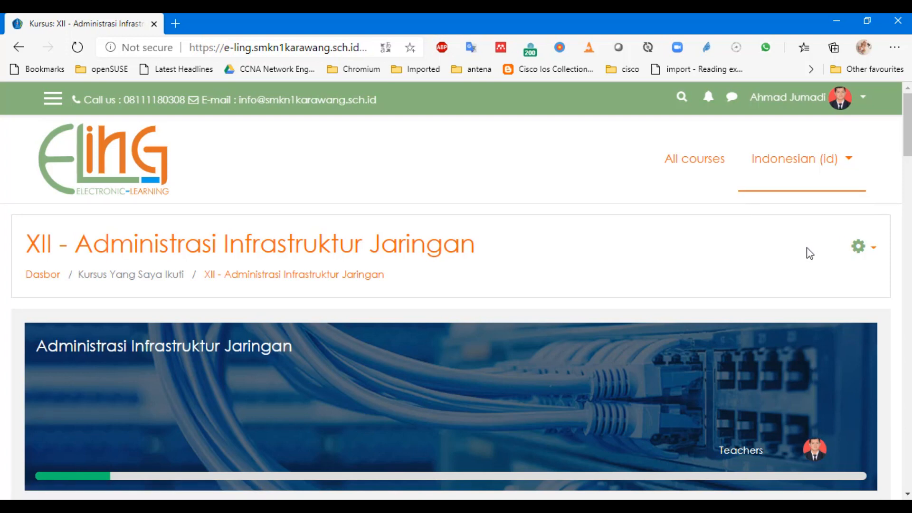
- Turn on editing mode for the XII - Administrasi Infrastruktur Jaringan course
{"action": "left_click", "coordinate": [863, 248]}
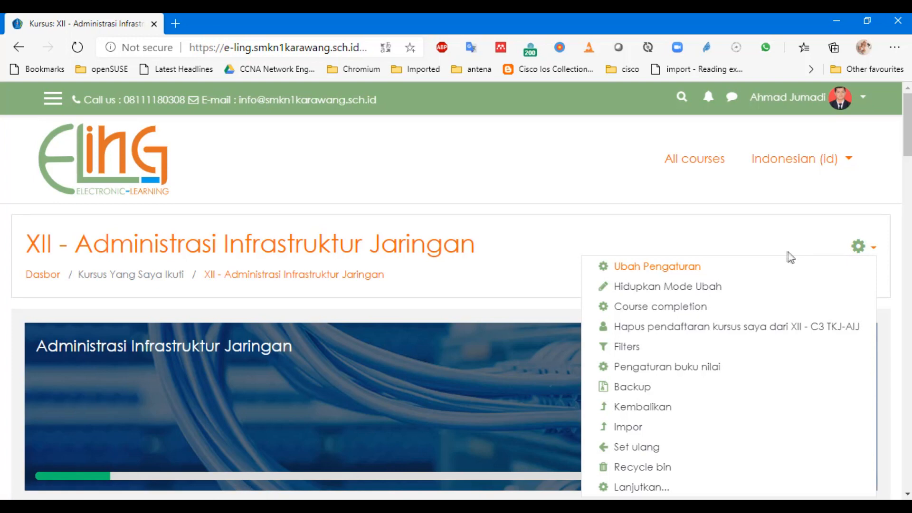
{"action": "left_click", "coordinate": [696, 288]}
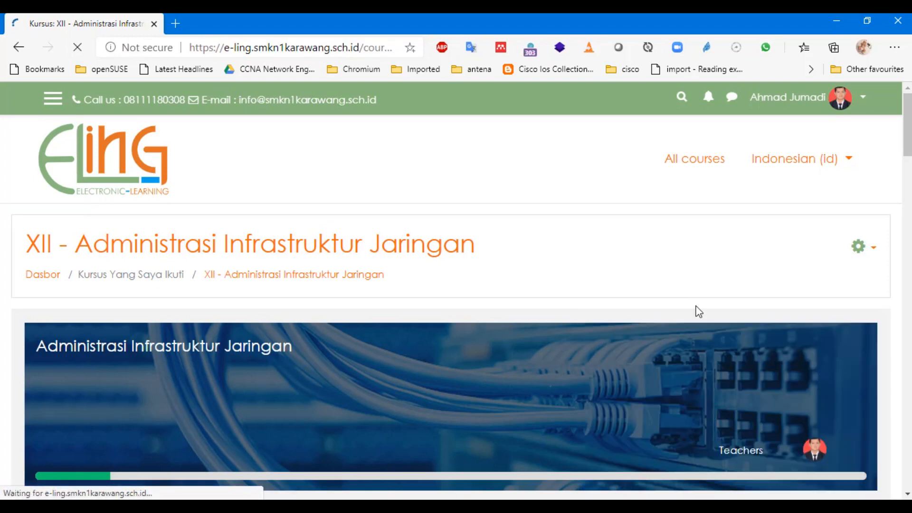
- Examine the editable course page, including the general section, the firewall topic and its activities
{"action": "left_click_drag", "start_coordinate": [908, 124], "coordinate": [909, 157]}
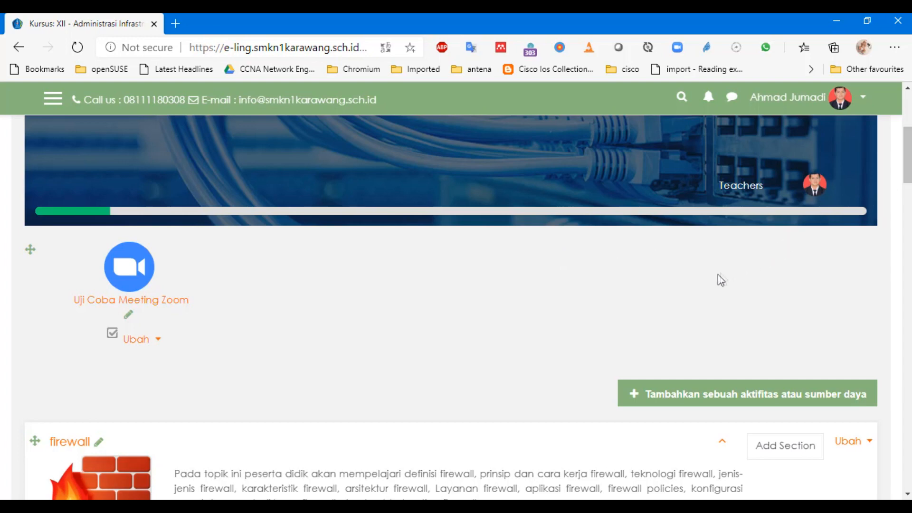
{"action": "scroll", "coordinate": [386, 355], "scroll_direction": "down", "scroll_amount": 3}
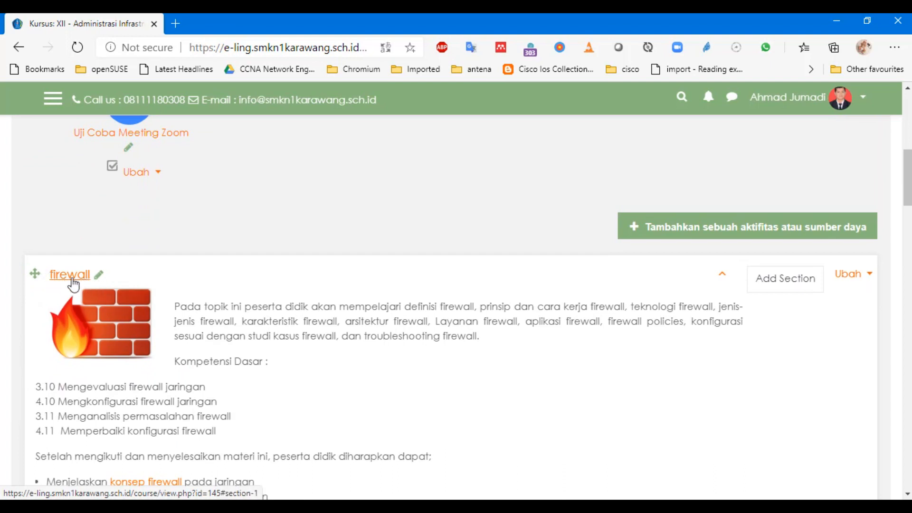
{"action": "scroll", "coordinate": [66, 284], "scroll_direction": "down", "scroll_amount": 10}
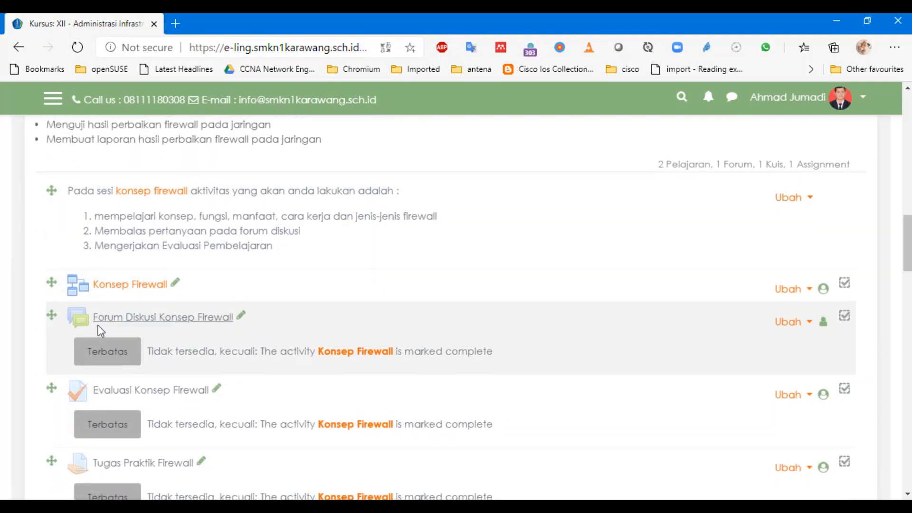
{"action": "scroll", "coordinate": [100, 331], "scroll_direction": "up", "scroll_amount": 15}
{"action": "scroll", "coordinate": [119, 329], "scroll_direction": "down", "scroll_amount": 3}
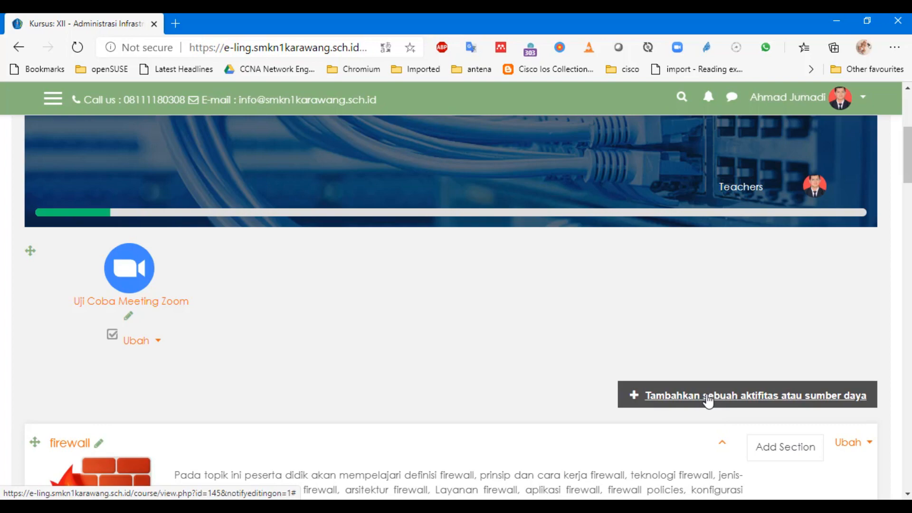
{"action": "scroll", "coordinate": [708, 400], "scroll_direction": "up", "scroll_amount": 3}
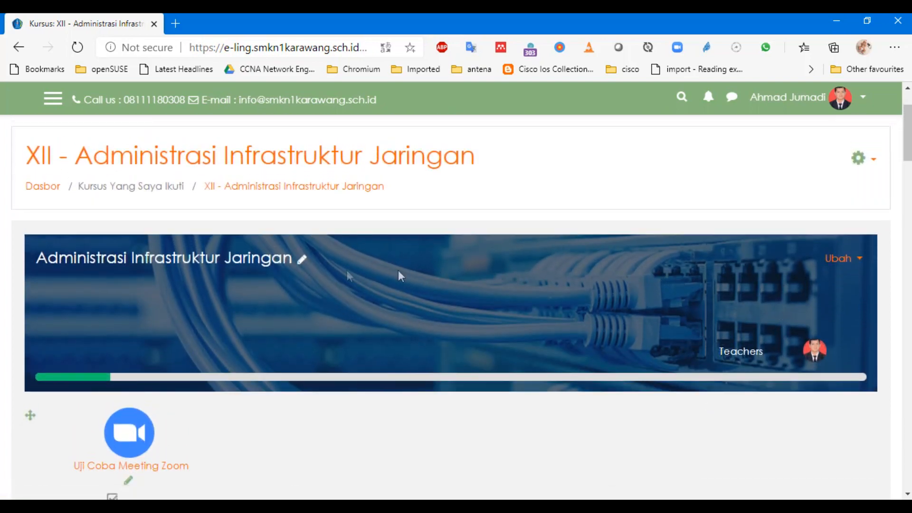
{"action": "scroll", "coordinate": [462, 405], "scroll_direction": "down", "scroll_amount": 1}
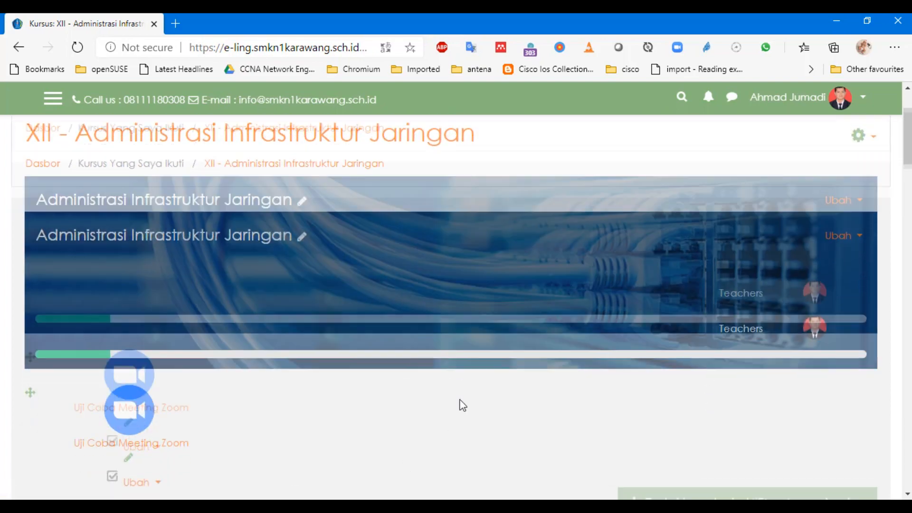
{"action": "scroll", "coordinate": [462, 405], "scroll_direction": "down", "scroll_amount": 2}
{"action": "scroll", "coordinate": [163, 255], "scroll_direction": "up", "scroll_amount": 2}
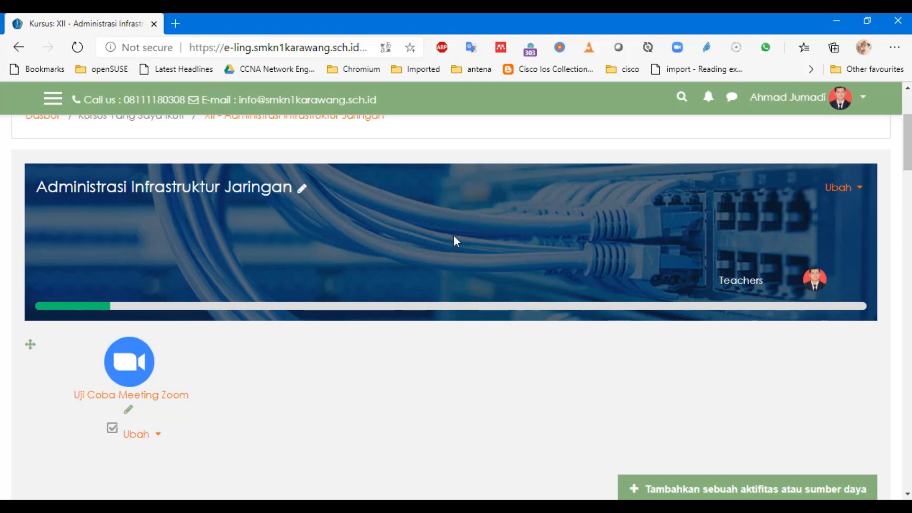
{"action": "scroll", "coordinate": [874, 237], "scroll_direction": "down", "scroll_amount": 2}
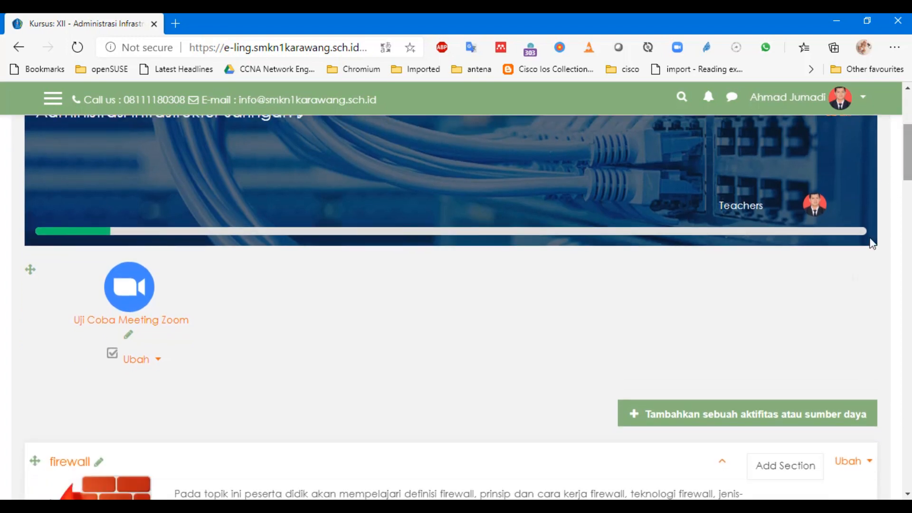
- Add a new Attendance activity to the course's general section above the firewall topic
{"action": "left_click", "coordinate": [737, 419]}
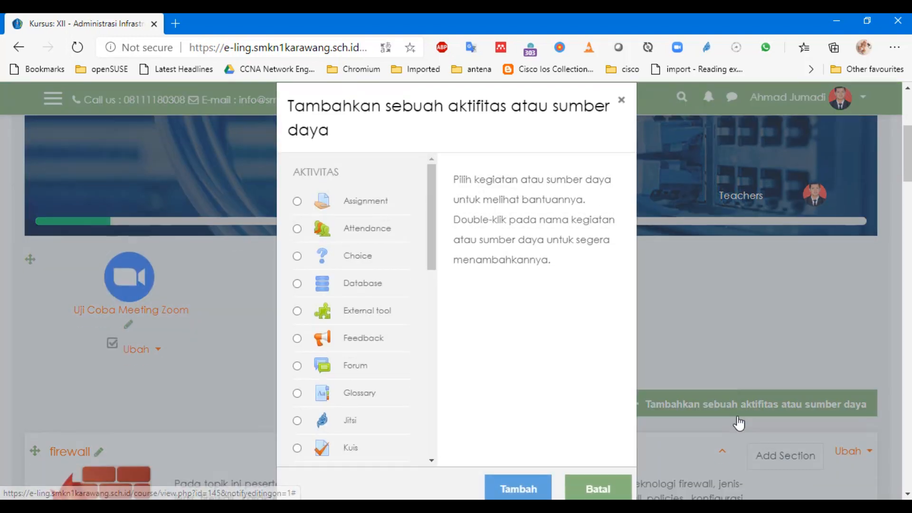
{"action": "left_click", "coordinate": [377, 233]}
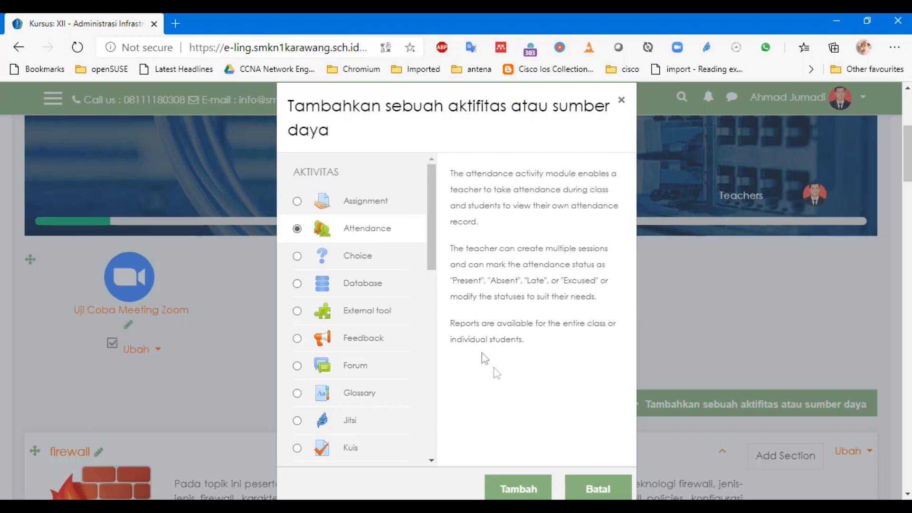
{"action": "left_click", "coordinate": [530, 490]}
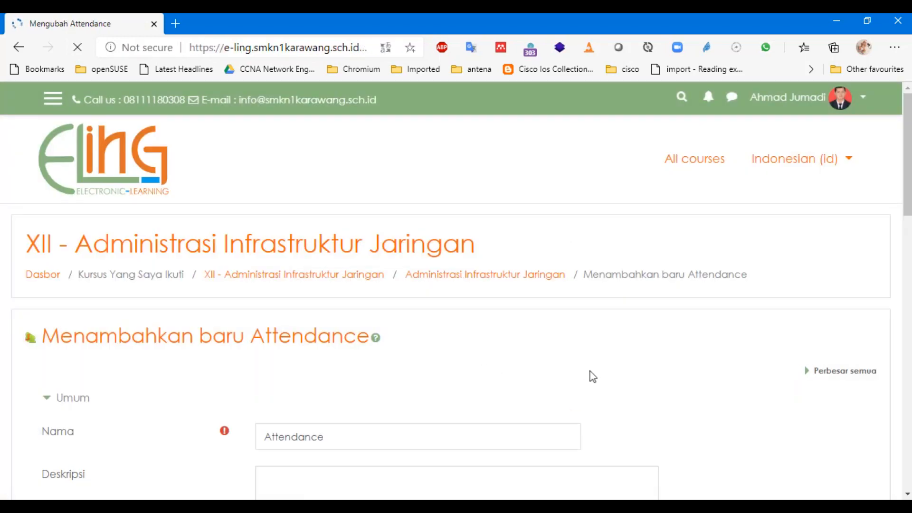
- Name the attendance activity "Daftar Hadir MAPEL Administrasi Infrastruktur Jaringan"
{"action": "scroll", "coordinate": [589, 371], "scroll_direction": "down", "scroll_amount": 3}
{"action": "left_click_drag", "start_coordinate": [344, 267], "coordinate": [264, 266]}
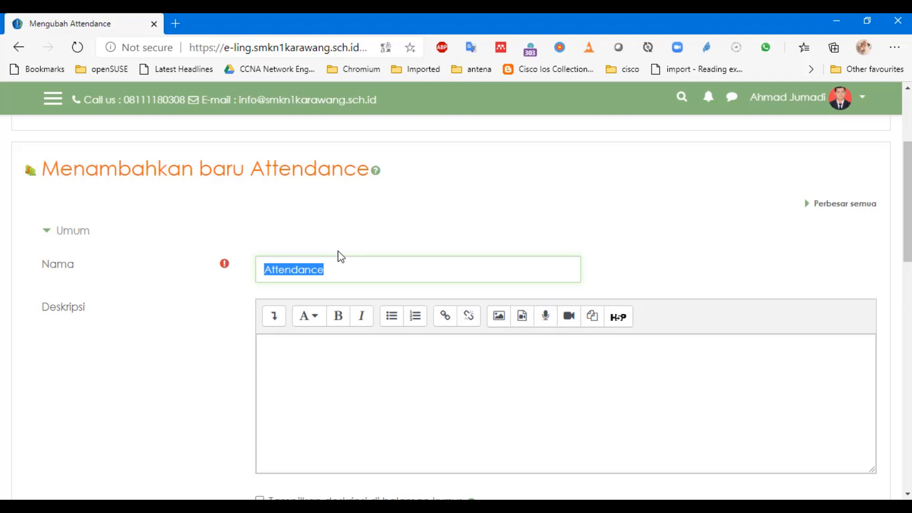
{"action": "type", "text": "Da"}
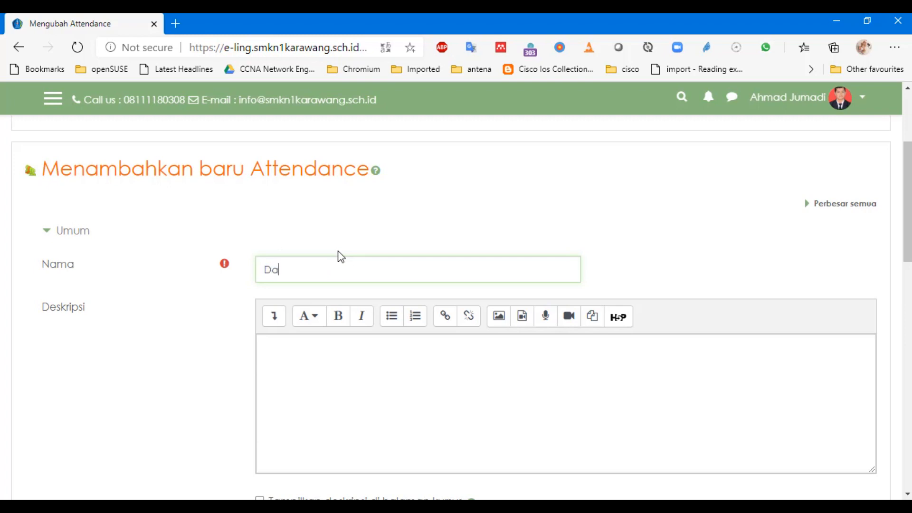
{"action": "type", "text": "ftahr Hd"}
{"action": "type", "text": "dir Maya"}
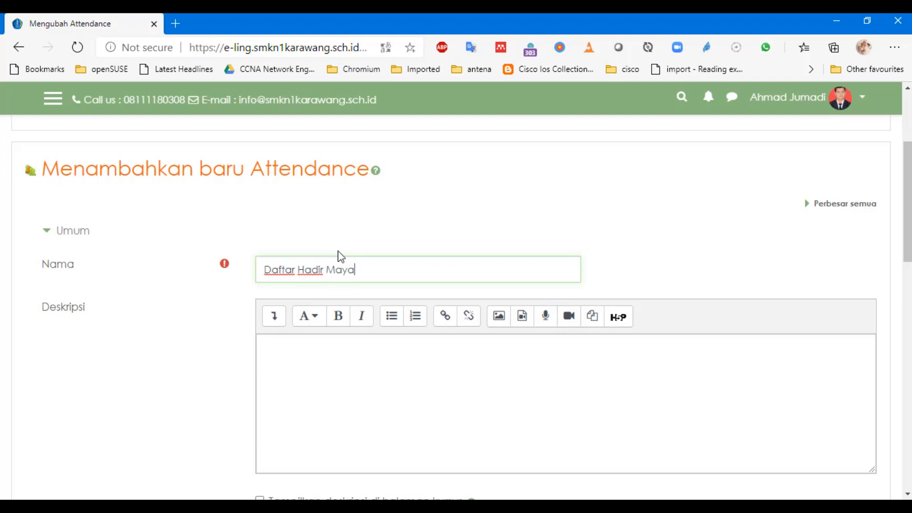
{"action": "key", "text": "BackSpace"}
{"action": "key", "text": "BackSpace"}
{"action": "key", "text": "BackSpace"}
{"action": "type", "text": "Ta"}
{"action": "key", "text": "BackSpace"}
{"action": "key", "text": "BackSpace"}
{"action": "key", "text": "BackSpace"}
{"action": "type", "text": "APEL Administrasi Infrat"}
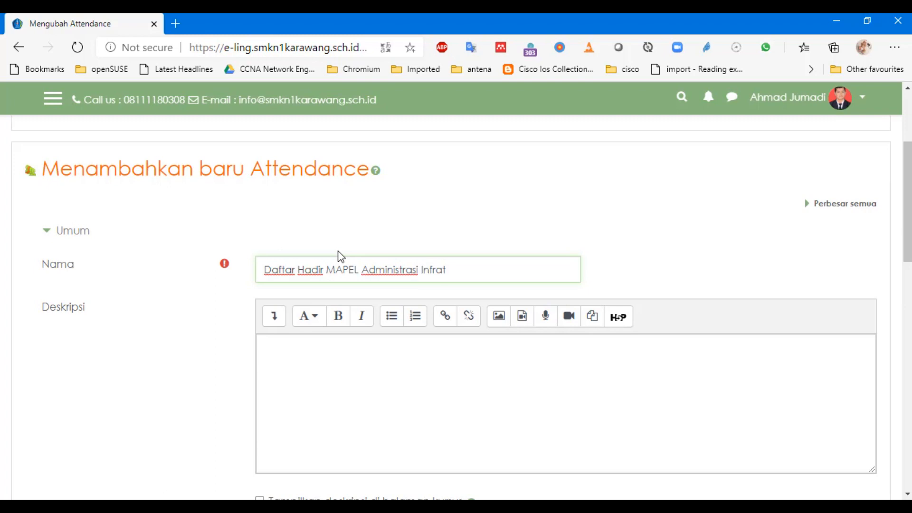
{"action": "key", "text": "BackSpace"}
{"action": "type", "text": "struktur Jaringan"}
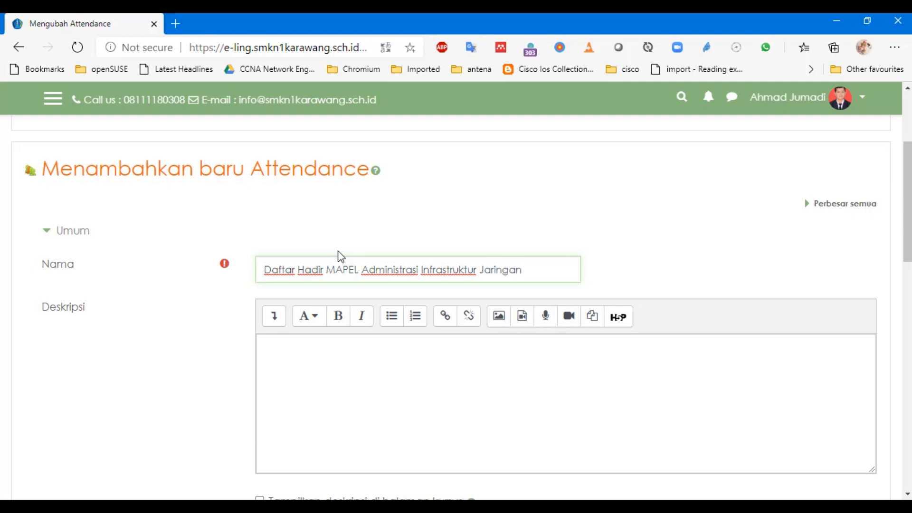
- Enter "Ketentuan Pengisian Daftar Hadir" as the opening line of the activity's description
{"action": "left_click", "coordinate": [417, 355]}
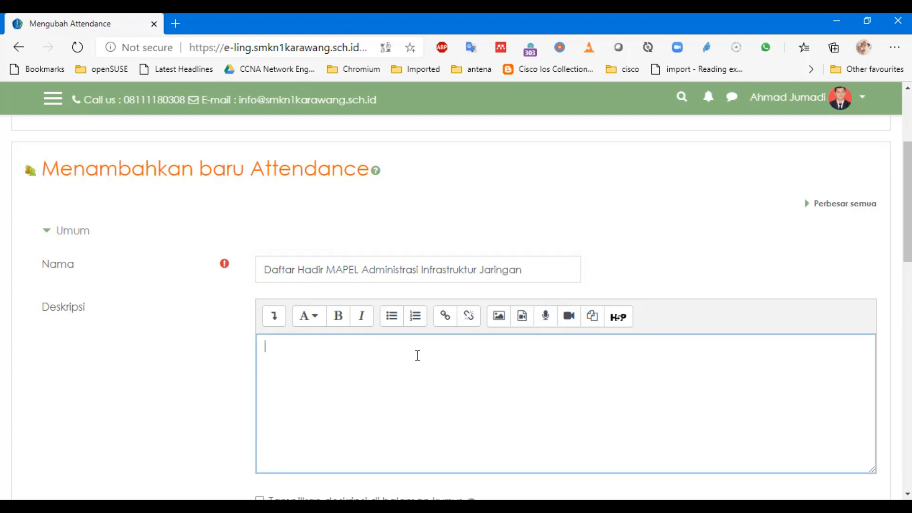
{"action": "type", "text": "Pe"}
{"action": "key", "text": "BackSpace"}
{"action": "key", "text": "BackSpace"}
{"action": "left_click", "coordinate": [414, 319]}
{"action": "key", "text": "BackSpace"}
{"action": "type", "text": "Pe"}
{"action": "key", "text": "BackSpace"}
{"action": "key", "text": "BackSpace"}
{"action": "type", "text": "Kle"}
{"action": "key", "text": "BackSpace"}
{"action": "key", "text": "BackSpace"}
{"action": "key", "text": "BackSpace"}
{"action": "type", "text": "Leta"}
{"action": "key", "text": "BackSpace"}
{"action": "key", "text": "BackSpace"}
{"action": "key", "text": "BackSpace"}
{"action": "key", "text": "BackSpace"}
{"action": "type", "text": "Ketentuan a"}
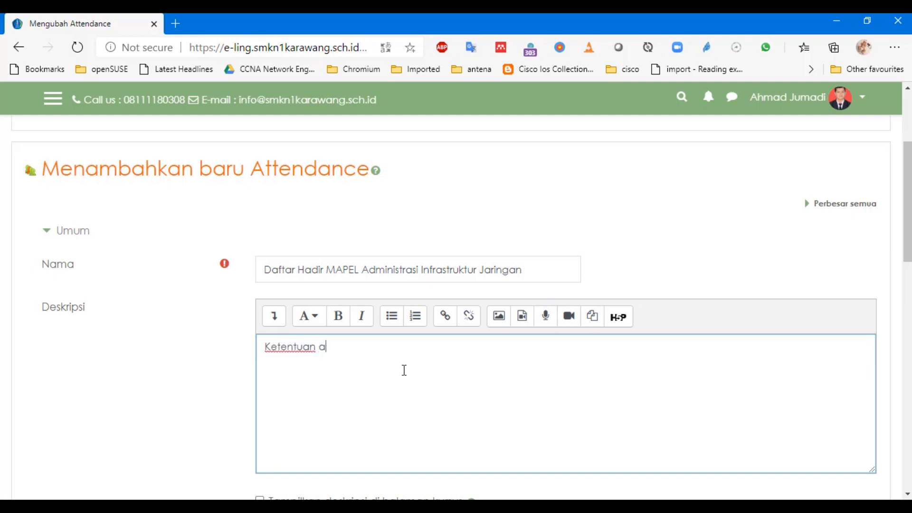
{"action": "key", "text": "BackSpace"}
{"action": "type", "text": "Pengisian Daftar Ha"}
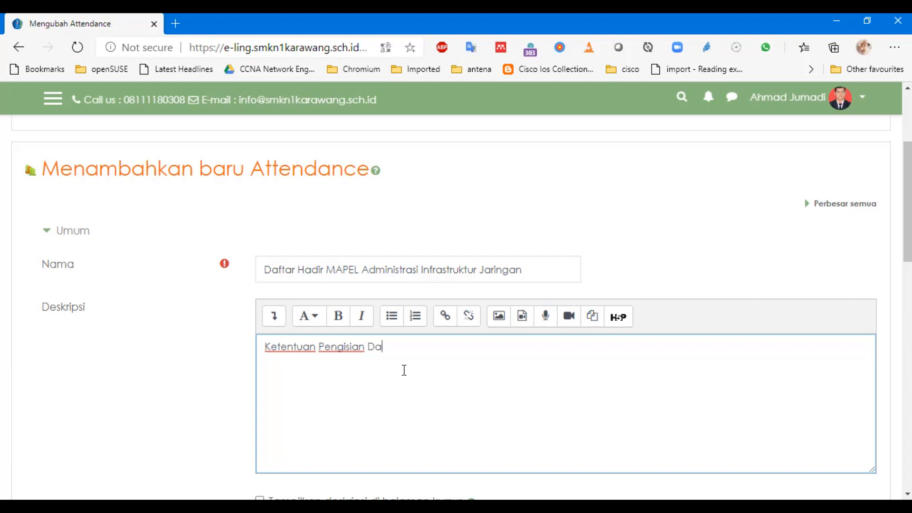
{"action": "type", "text": "dur"}
{"action": "key", "text": "BackSpace"}
{"action": "key", "text": "BackSpace"}
- Start a numbered list under the opening line with the item "Daftar hadir dibuka 5 menit sebelum jadwal Pembelajaran Jarak Jauh Dilaksanakan"
{"action": "left_click", "coordinate": [415, 315]}
{"action": "scroll", "coordinate": [909, 242], "scroll_direction": "down", "scroll_amount": 1}
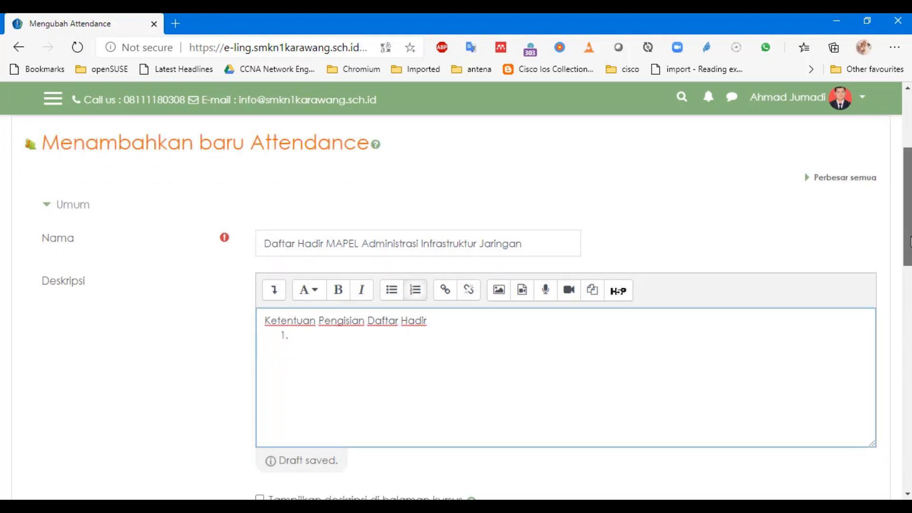
{"action": "type", "text": "Daftar hadir dibuka 5 "}
{"action": "type", "text": "enit"}
{"action": "key", "text": "BackSpace"}
{"action": "key", "text": "BackSpace"}
{"action": "key", "text": "BackSpace"}
{"action": "type", "text": "menit sebelum jadwa"}
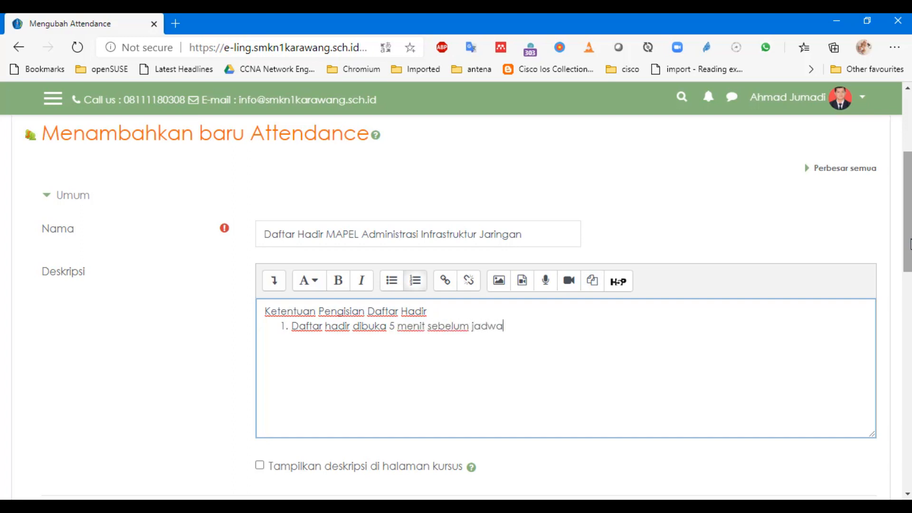
{"action": "type", "text": "l Pembelajaran Jarak Jau"}
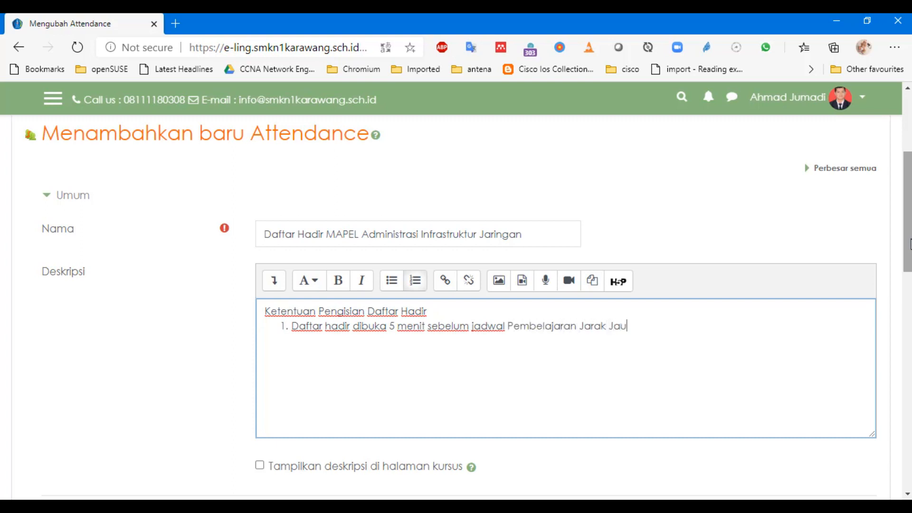
{"action": "type", "text": "h Dilaksanakan"}
{"action": "key", "text": "Return"}
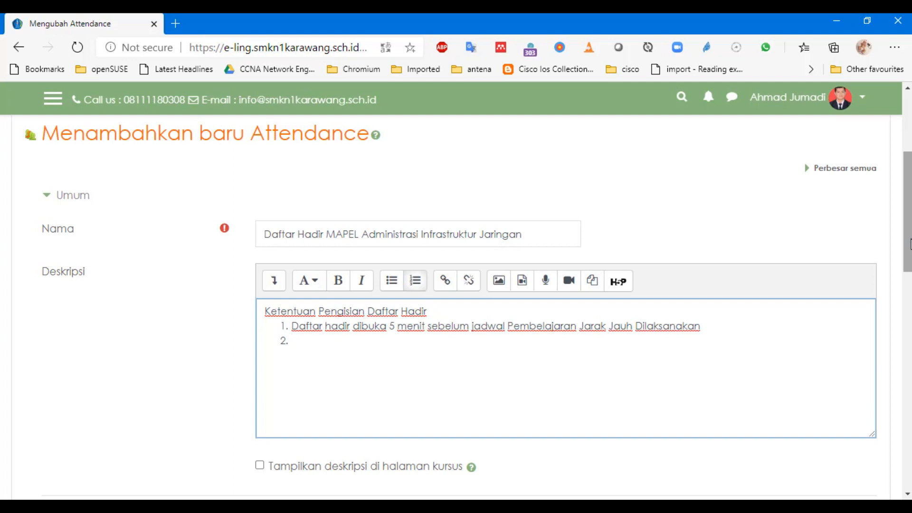
- Add the second list item "Jika tidak ikut dikarenakan sakit, dapat menghubungi guru mata pelajaran"
{"action": "type", "text": "Jika tidak ikut di"}
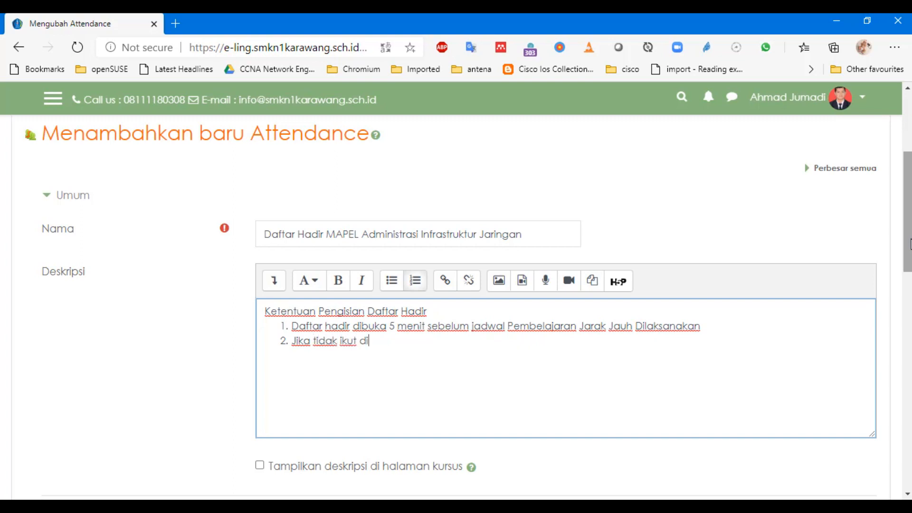
{"action": "type", "text": "karenakan sakit"}
{"action": "type", "text": ", daoa"}
{"action": "key", "text": "BackSpace"}
{"action": "key", "text": "BackSpace"}
{"action": "type", "text": "p"}
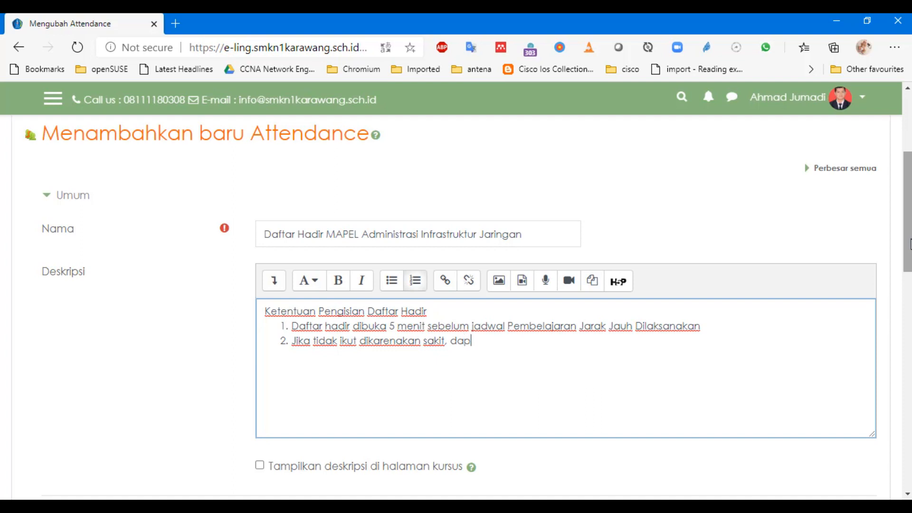
{"action": "type", "text": "at menghubungi guru mata pelajar"}
{"action": "type", "text": "an"}
{"action": "key", "text": "Return"}
{"action": "key", "text": "Return"}
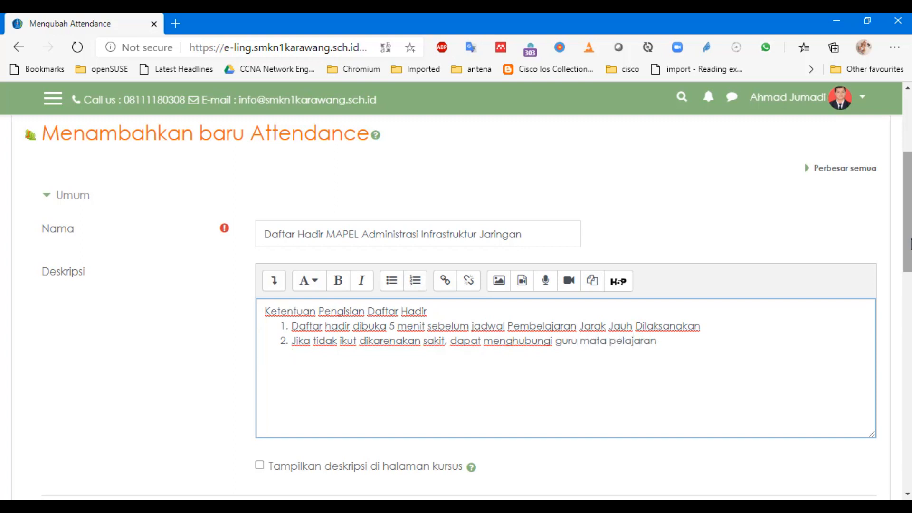
{"action": "key", "text": "BackSpace"}
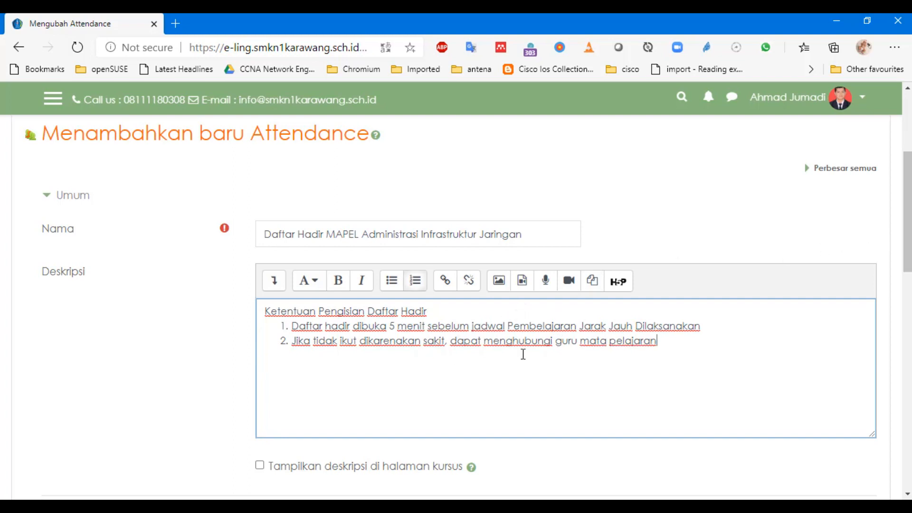
- Enable the option to show the description on the course page
{"action": "scroll", "coordinate": [910, 233], "scroll_direction": "down", "scroll_amount": 2}
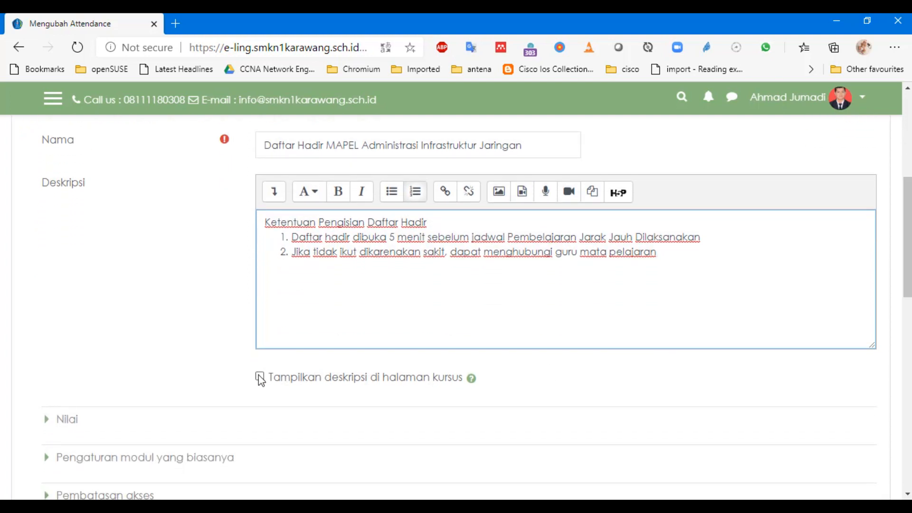
{"action": "left_click", "coordinate": [259, 401]}
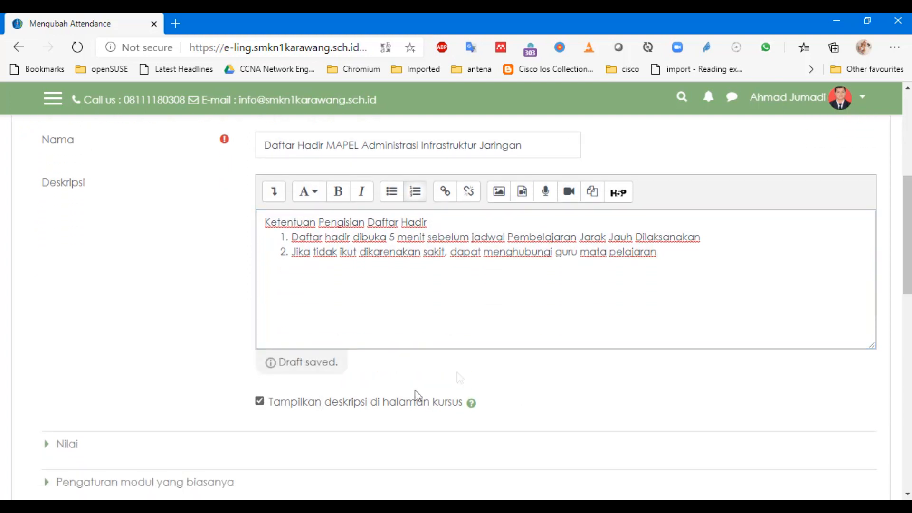
- Add "Status Kehadiran" as the third item of the numbered list in the description
{"action": "left_click", "coordinate": [701, 254]}
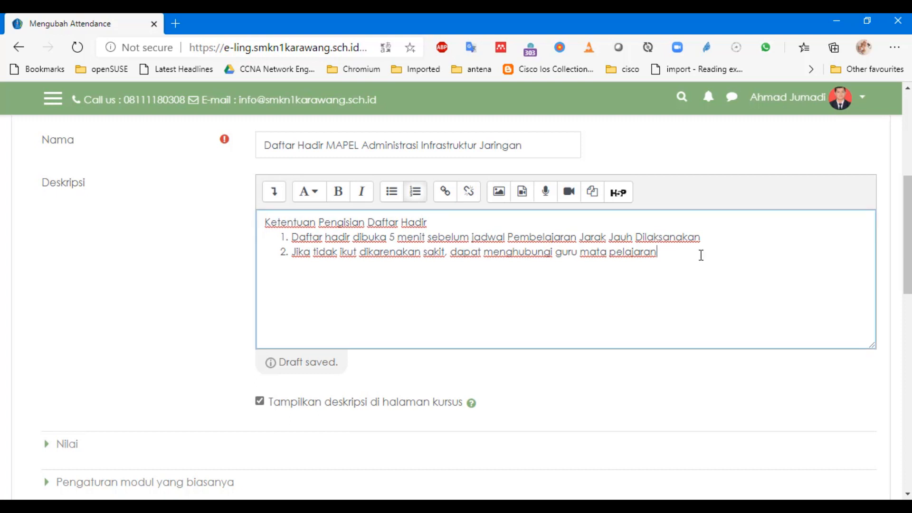
{"action": "key", "text": "Return"}
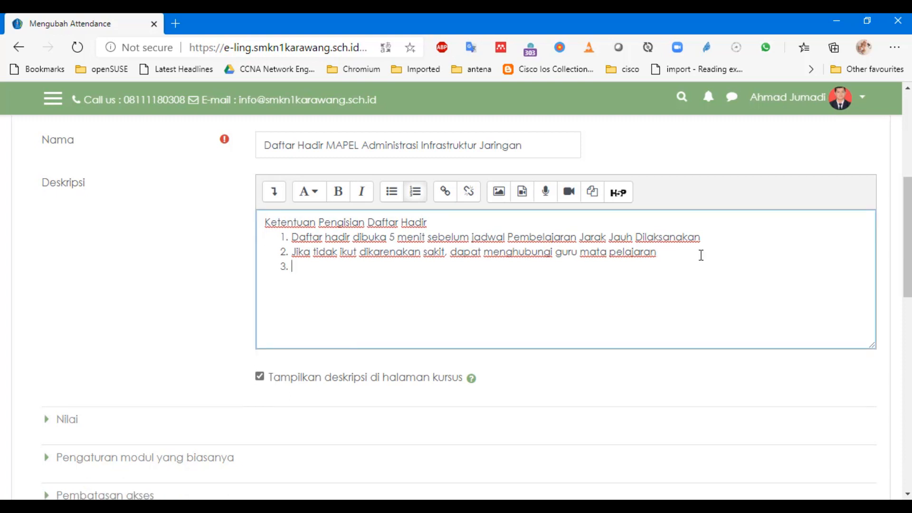
{"action": "type", "text": "Status Kehadiran "}
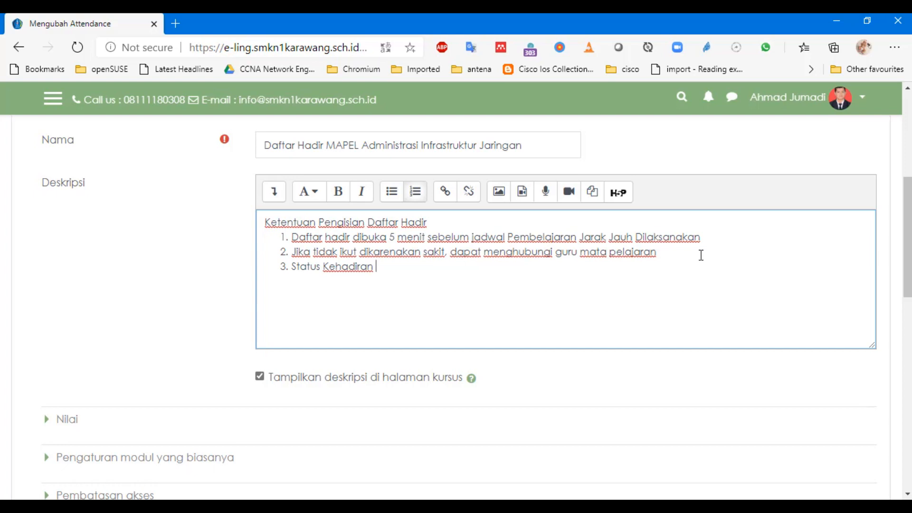
{"action": "type", "text": "Hadi"}
{"action": "key", "text": "BackSpace"}
{"action": "key", "text": "BackSpace"}
{"action": "key", "text": "BackSpace"}
{"action": "key", "text": "BackSpace"}
{"action": "key", "text": "Return"}
{"action": "key", "text": "Return"}
{"action": "left_click", "coordinate": [292, 266]}
{"action": "key", "text": "Return"}
{"action": "key", "text": "Return"}
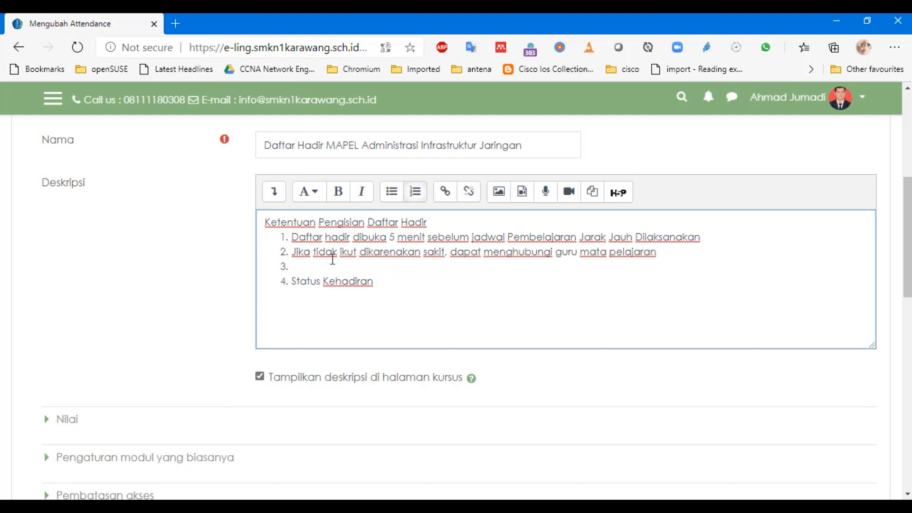
{"action": "key", "text": "BackSpace"}
{"action": "key", "text": "BackSpace"}
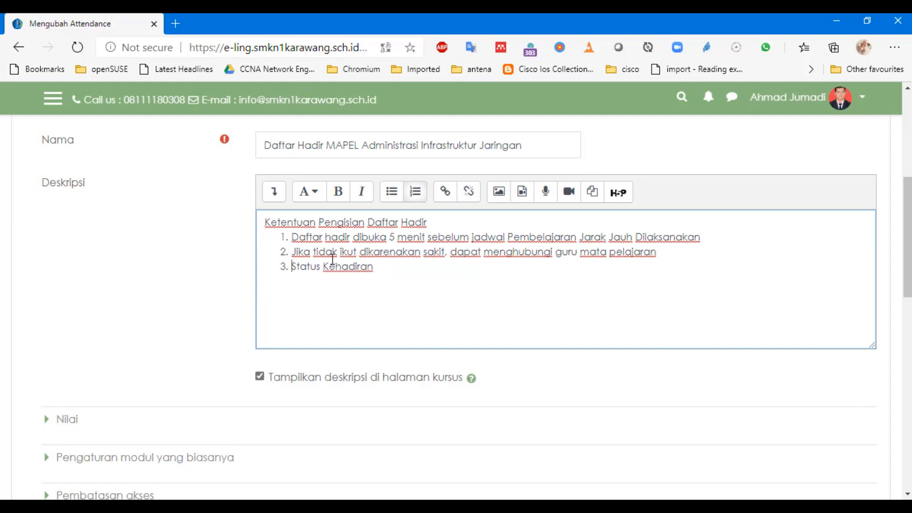
- Move "Status Kehadiran" out of the numbered list onto its own line below it, removing the extra empty line
{"action": "left_click", "coordinate": [415, 271], "text": "shift"}
{"action": "key", "text": "ctrl+c"}
{"action": "key", "text": "BackSpace"}
{"action": "key", "text": "Return"}
{"action": "key", "text": "Return"}
{"action": "key", "text": "ctrl+v"}
{"action": "left_click", "coordinate": [407, 279]}
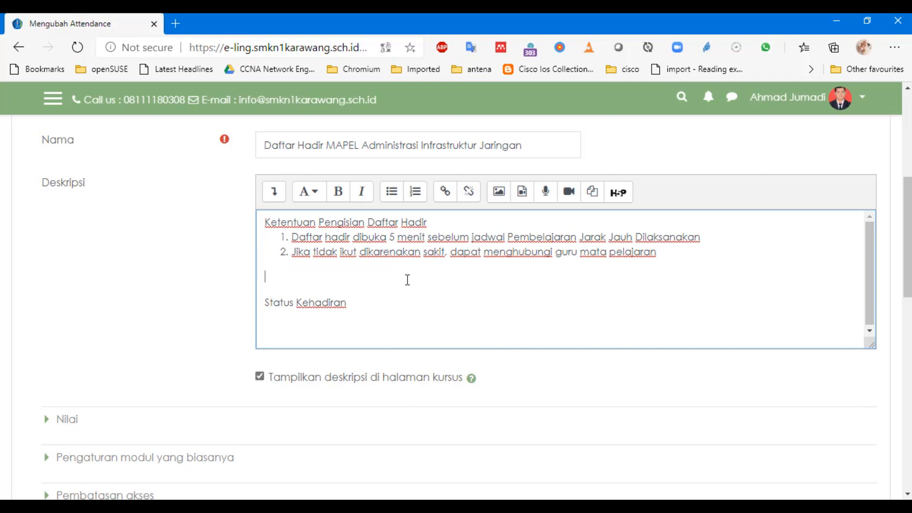
{"action": "key", "text": "Delete"}
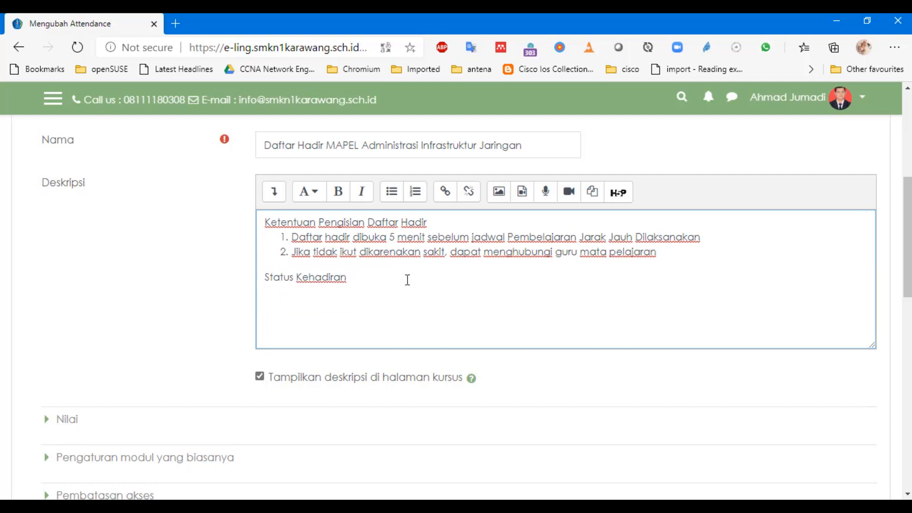
- Start a numbered list under "Status Kehadiran" with the item "Hadir (H) Tersedia 30 Menit Pertama sejak daftar Hadir Dibuka"
{"action": "key", "text": "Return"}
{"action": "left_click", "coordinate": [414, 195]}
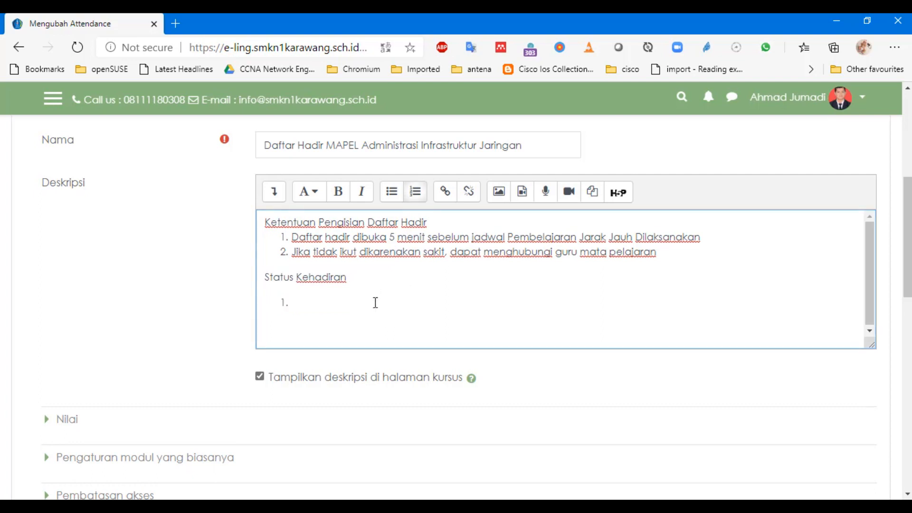
{"action": "type", "text": "Hadir (H) Tersedia 30 Menit"}
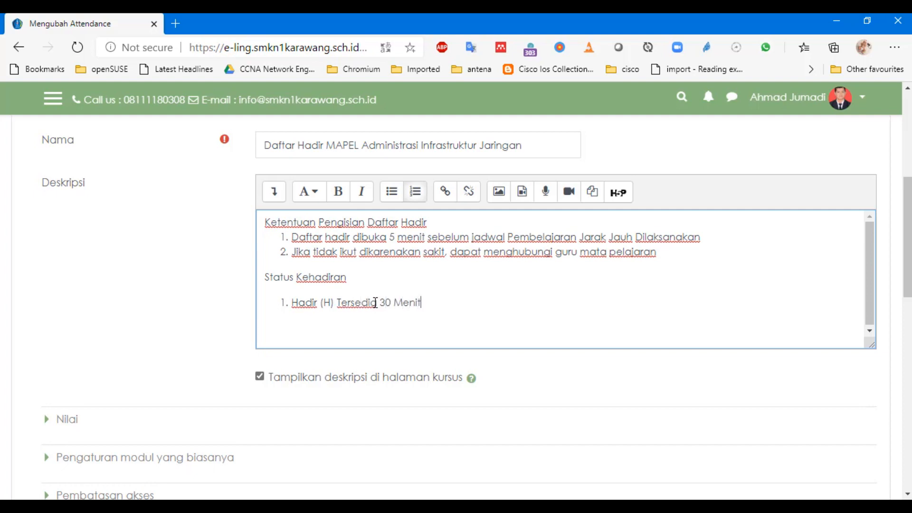
{"action": "type", "text": " Pertama sejak d"}
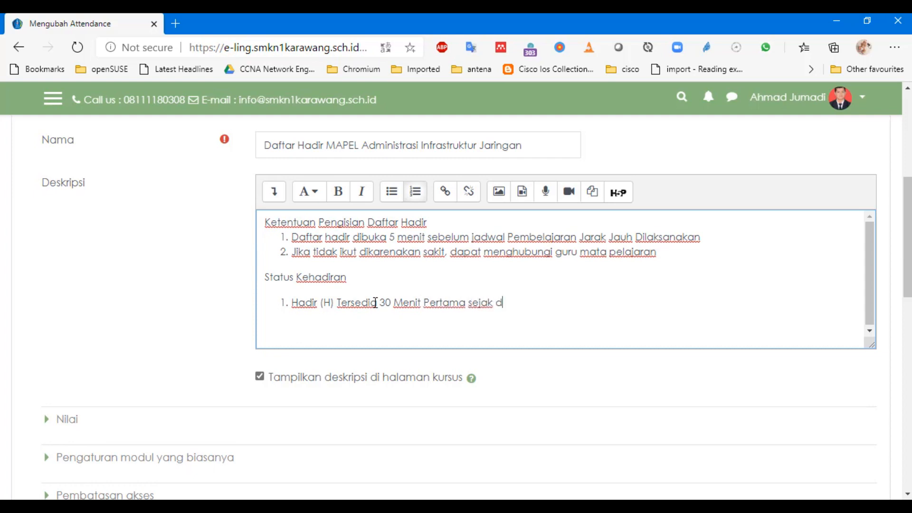
{"action": "type", "text": "aftar Hadir Dibuka"}
{"action": "key", "text": "Return"}
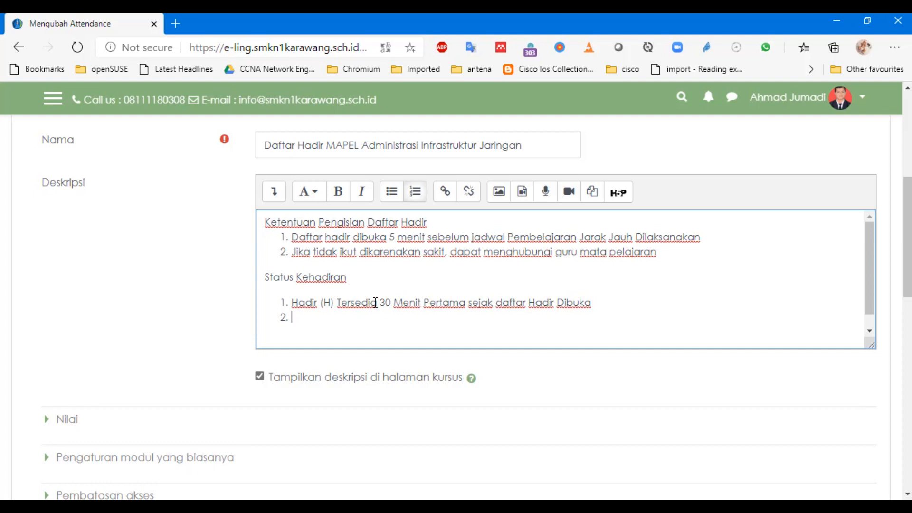
- Enter "Terlambat (T), Izin/Sakit (S)" as the second item of the attendance status list
{"action": "type", "text": "Terlam"}
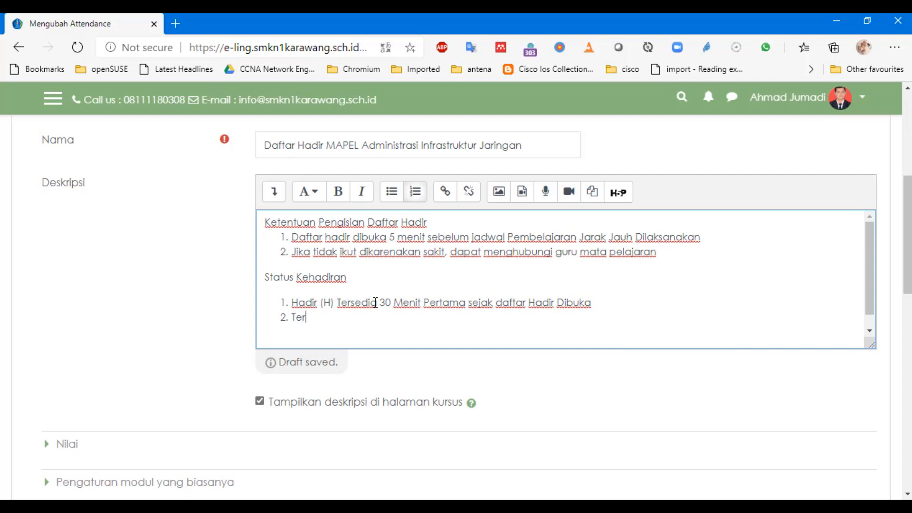
{"action": "key", "text": "BackSpace"}
{"action": "key", "text": "BackSpace"}
{"action": "key", "text": "BackSpace"}
{"action": "type", "text": "lambat (T)"}
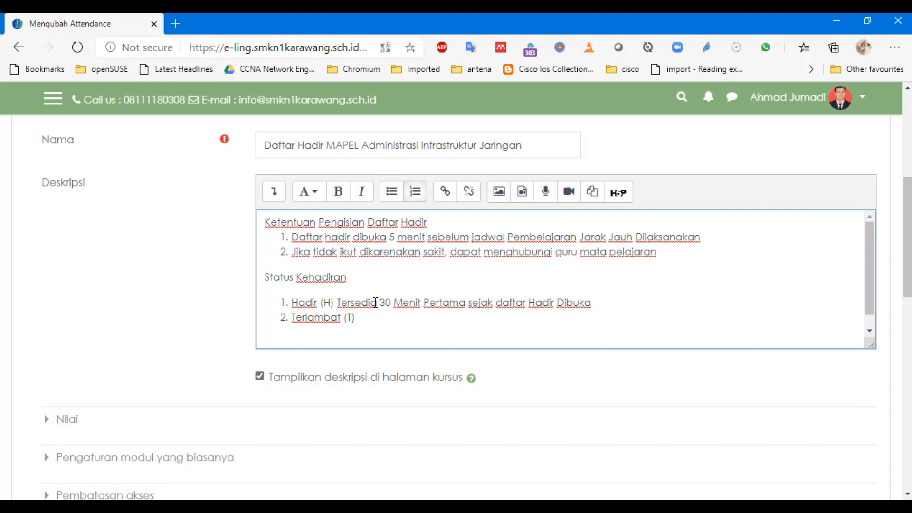
{"action": "type", "text": ", Izizn"}
{"action": "key", "text": "BackSpace"}
{"action": "key", "text": "BackSpace"}
{"action": "type", "text": "n/Sakit (S)"}
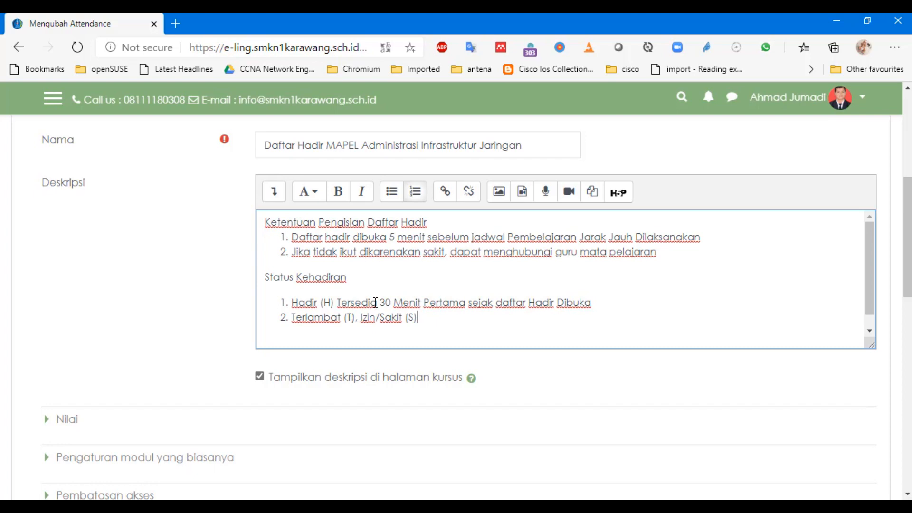
- Add the third status item "Alfa (A) Status ini akan otomatis terisi ketika tidak mengisi daftar hadir" and put a colon after "Status Kehadiran"
{"action": "key", "text": "Return"}
{"action": "type", "text": "Alfa (A) Status ini akan otomatis terisi ketika tidak mengisi daftar hadir"}
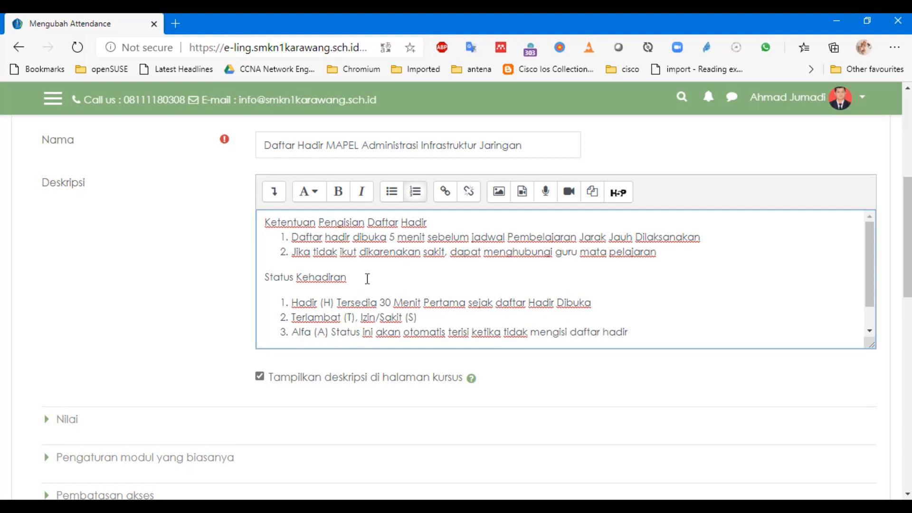
{"action": "left_click", "coordinate": [558, 279]}
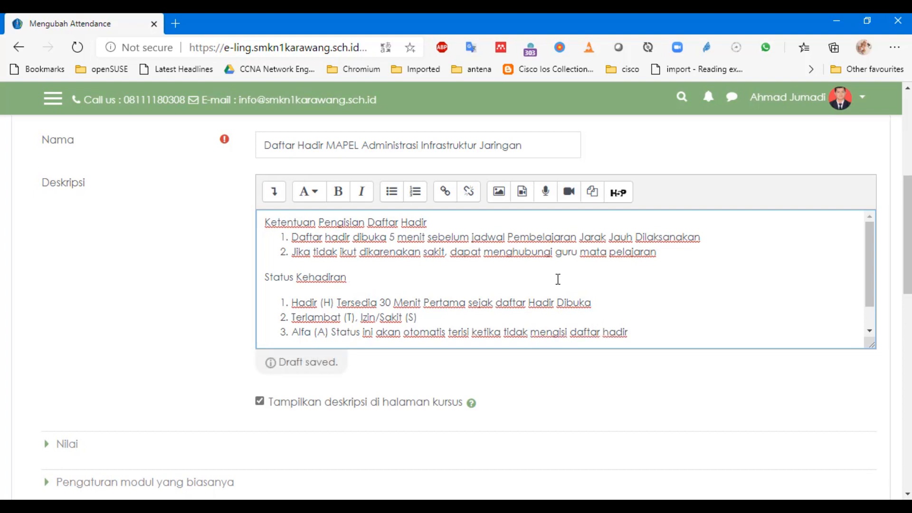
{"action": "type", "text": ":"}
- Turn off the option to show the description on the course page
{"action": "left_click", "coordinate": [434, 407]}
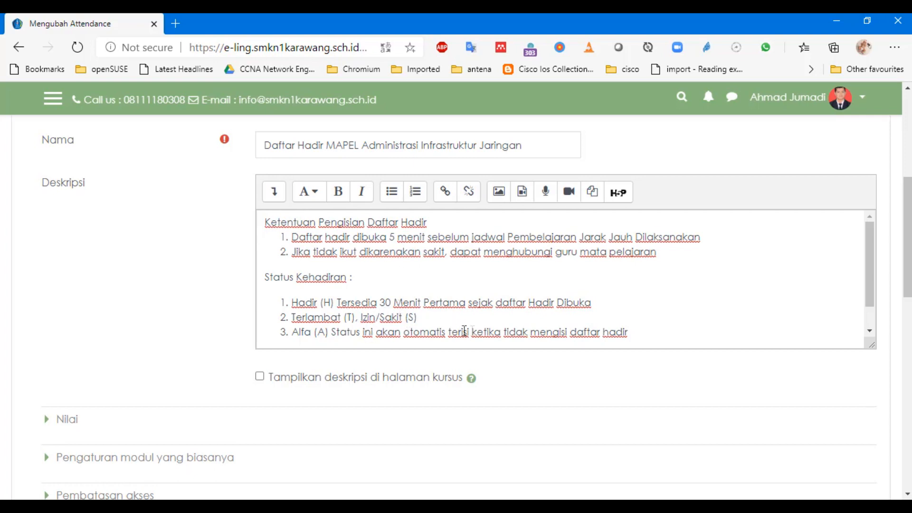
{"action": "left_click_drag", "start_coordinate": [640, 330], "coordinate": [294, 303]}
{"action": "left_click", "coordinate": [294, 303]}
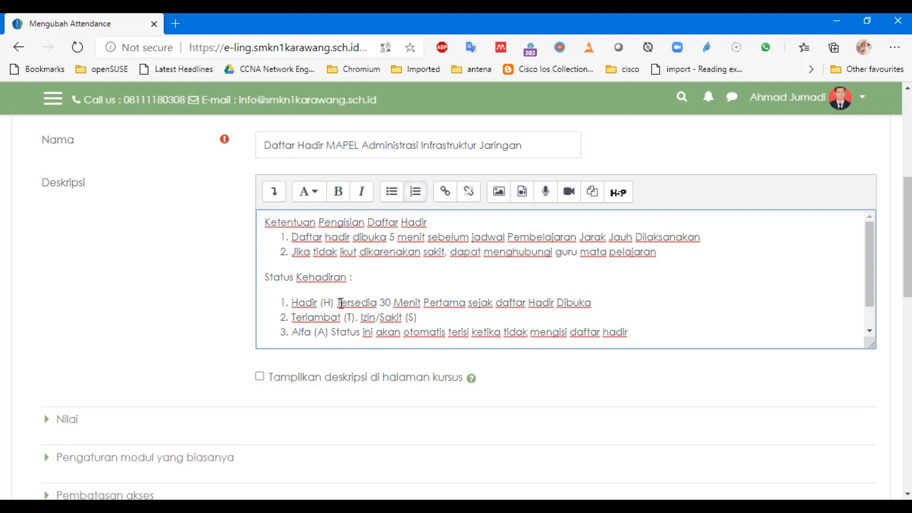
- Insert a comma after "terisi" in the Alfa (A) item of the status list
{"action": "left_click", "coordinate": [638, 332]}
{"action": "key", "text": "Left"}
{"action": "key", "text": "Left"}
{"action": "key", "text": "Left"}
{"action": "key", "text": "Left"}
{"action": "key", "text": "Left"}
{"action": "type", "text": ","}
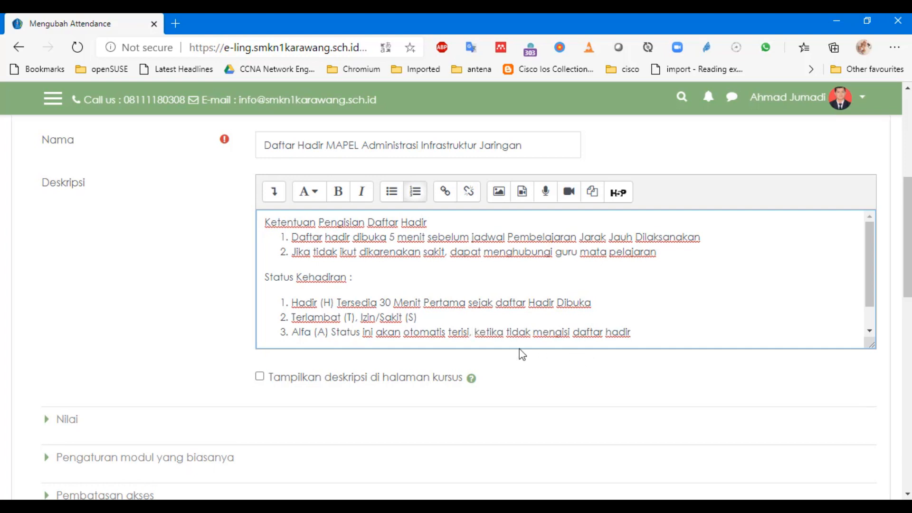
- Insert "peserta didik" after "ketika" in the Alfa (A) item and enable showing the description on the course page
{"action": "left_click", "coordinate": [502, 333]}
{"action": "type", "text": "siswa"}
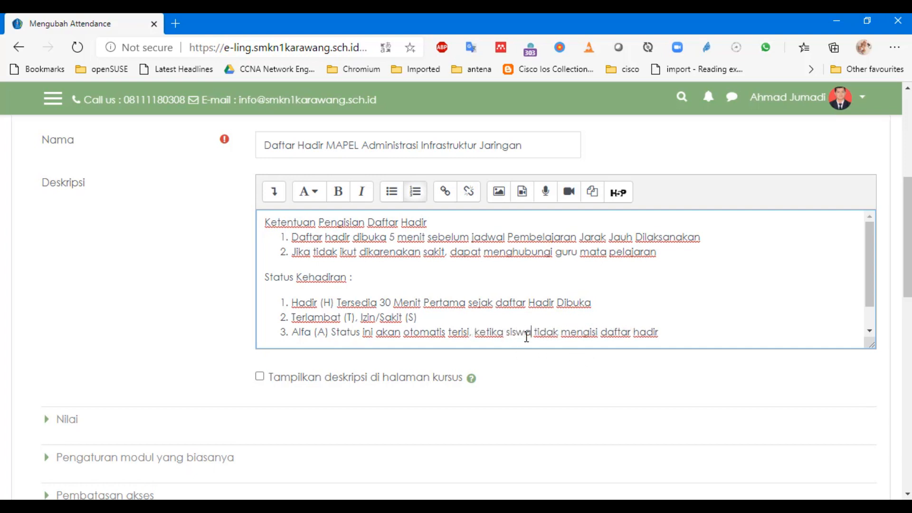
{"action": "key", "text": "BackSpace"}
{"action": "key", "text": "BackSpace"}
{"action": "key", "text": "BackSpace"}
{"action": "key", "text": "BackSpace"}
{"action": "key", "text": "BackSpace"}
{"action": "type", "text": "peserta didik"}
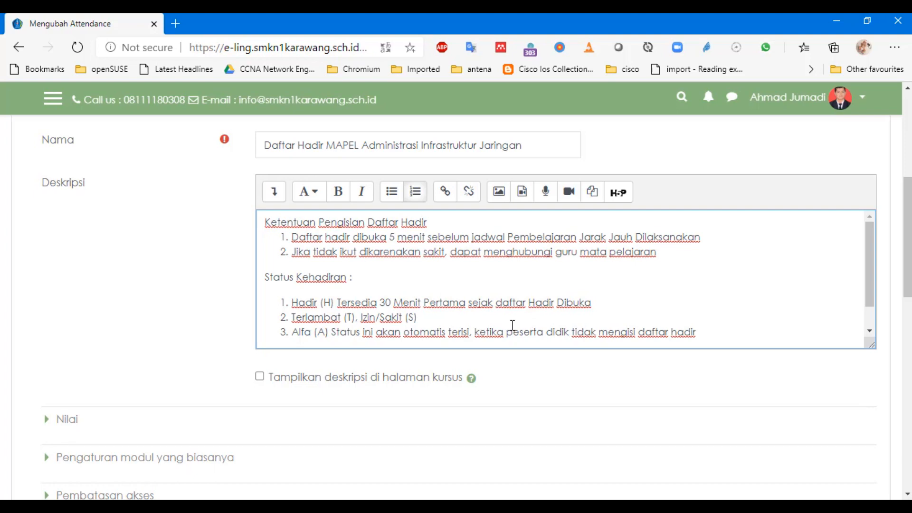
{"action": "left_click", "coordinate": [259, 376]}
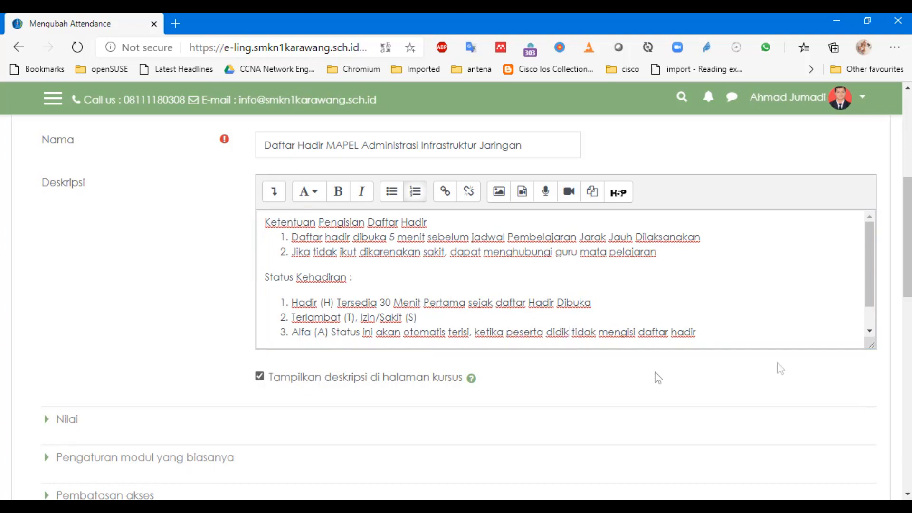
- Expand the Nilai section and look through its grade type, maximum, category and passing grade settings
{"action": "scroll", "coordinate": [778, 366], "scroll_direction": "down", "scroll_amount": 3}
{"action": "left_click", "coordinate": [68, 257]}
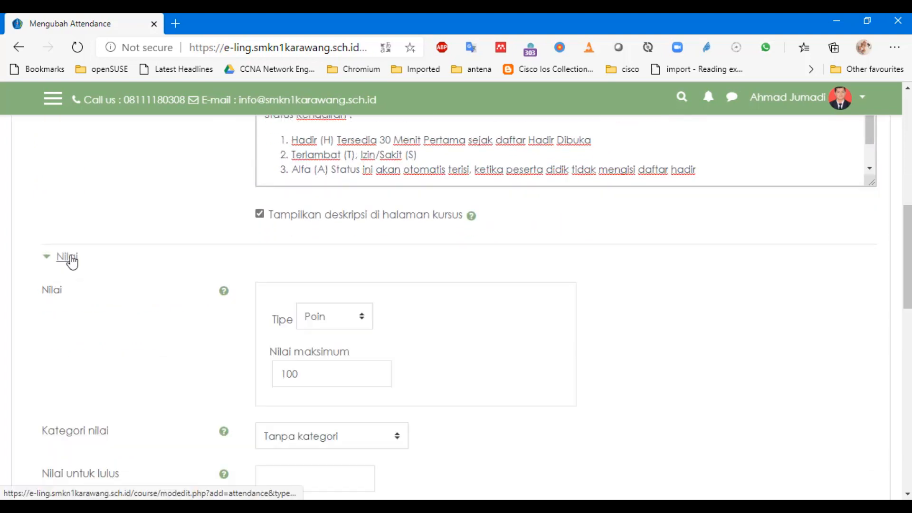
{"action": "scroll", "coordinate": [76, 264], "scroll_direction": "down", "scroll_amount": 3}
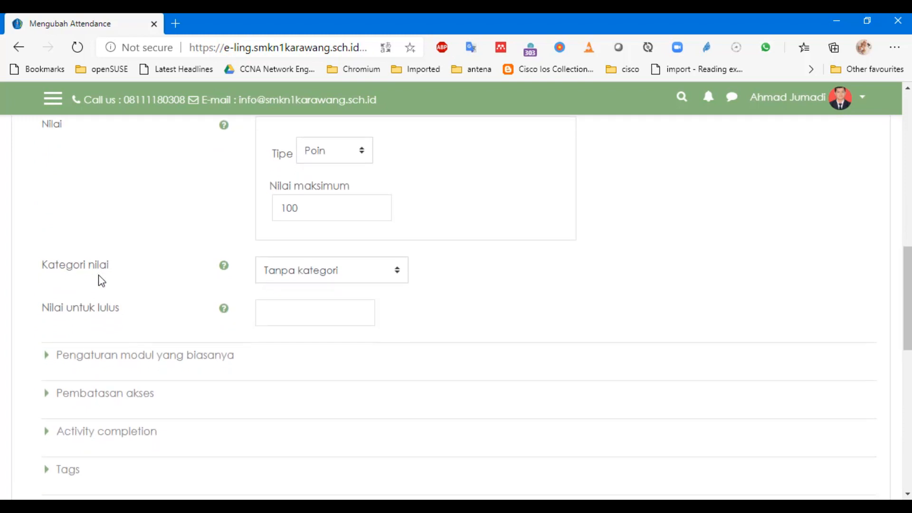
{"action": "scroll", "coordinate": [100, 276], "scroll_direction": "up", "scroll_amount": 3}
- Try the Skala grade type, return the type to Poin and collapse the Nilai section
{"action": "left_click", "coordinate": [329, 314]}
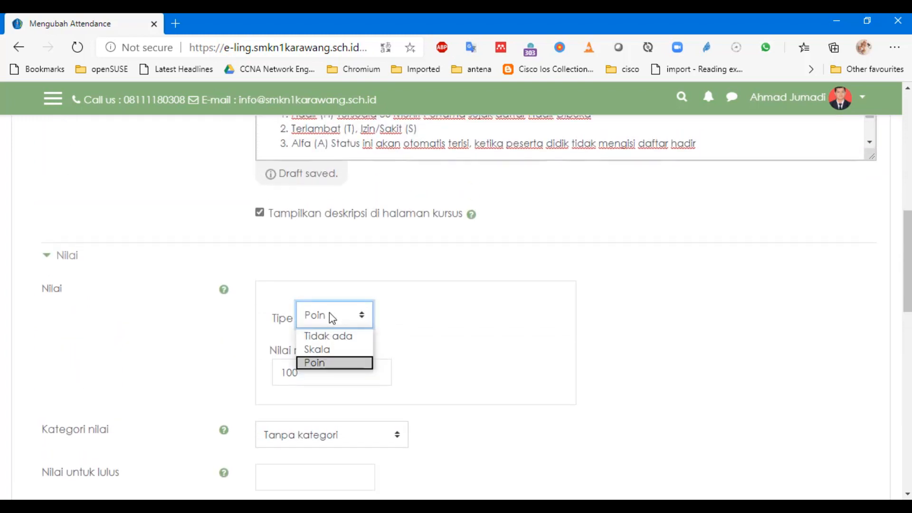
{"action": "left_click", "coordinate": [332, 351]}
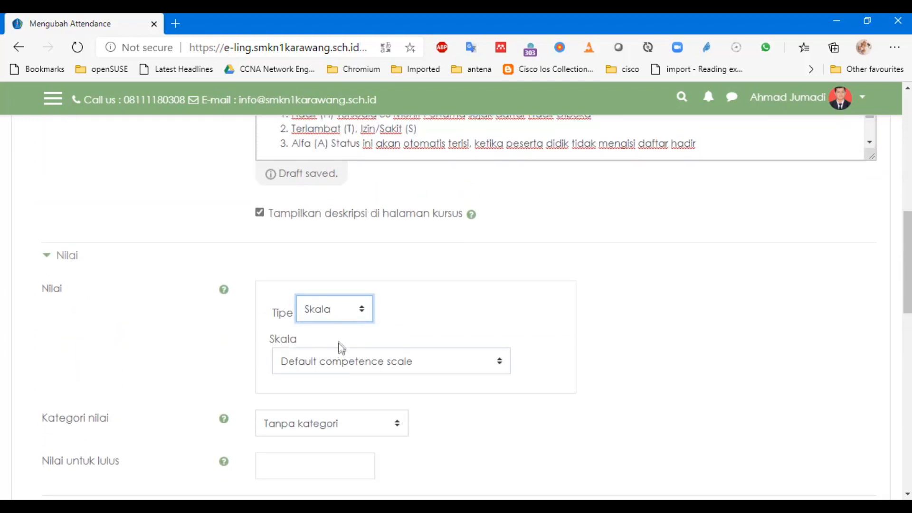
{"action": "left_click", "coordinate": [341, 353]}
{"action": "left_click", "coordinate": [339, 314]}
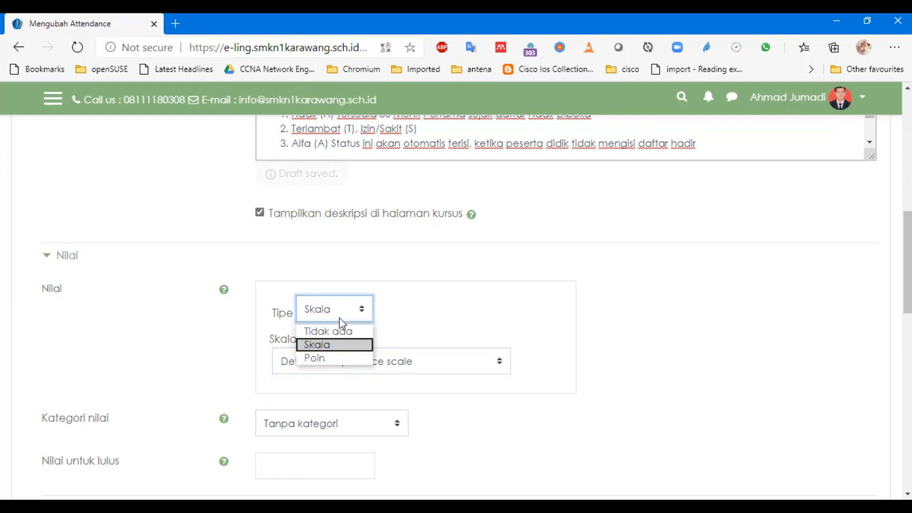
{"action": "left_click", "coordinate": [334, 352]}
{"action": "left_click", "coordinate": [331, 350]}
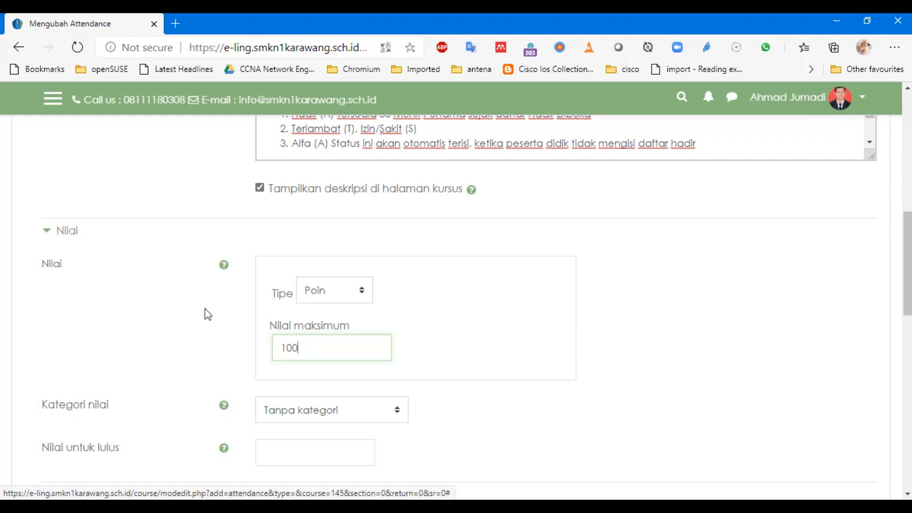
{"action": "left_click", "coordinate": [73, 237]}
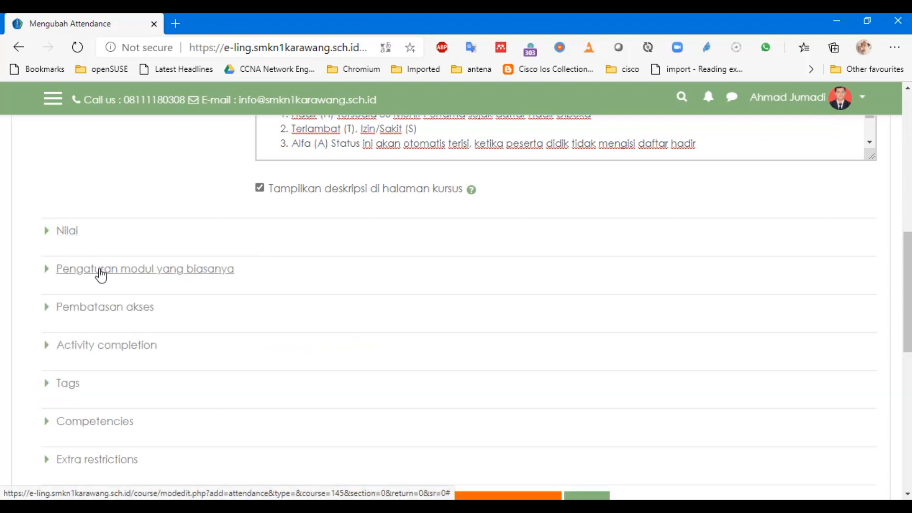
- Review the availability, group mode and grouping options in the Pengaturan modul yang biasanya section and collapse it
{"action": "left_click", "coordinate": [100, 270]}
{"action": "scroll", "coordinate": [128, 299], "scroll_direction": "down", "scroll_amount": 3}
{"action": "scroll", "coordinate": [131, 299], "scroll_direction": "up", "scroll_amount": 2}
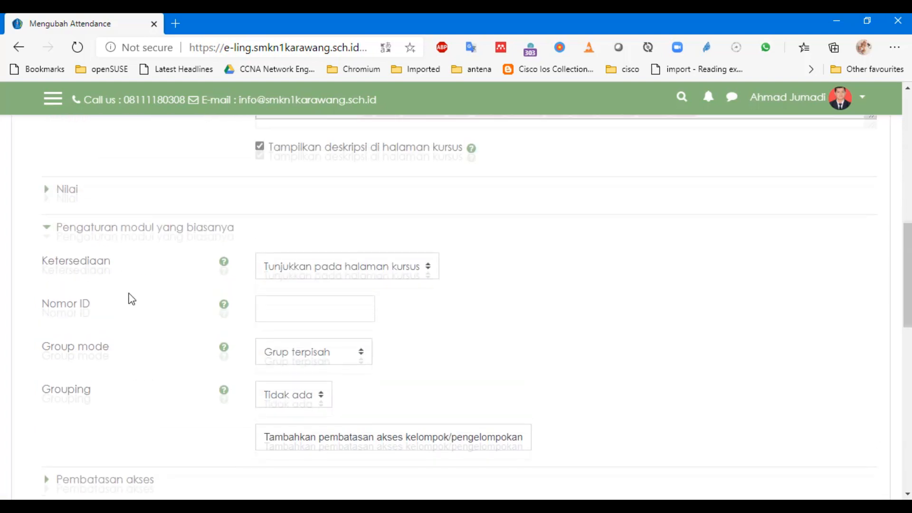
{"action": "scroll", "coordinate": [502, 303], "scroll_direction": "down", "scroll_amount": 3}
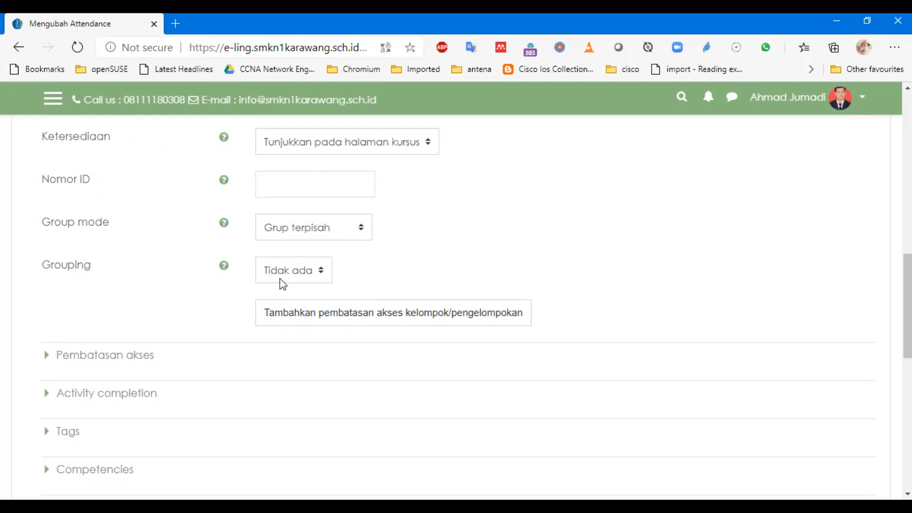
{"action": "left_click", "coordinate": [281, 278]}
{"action": "left_click", "coordinate": [281, 287]}
{"action": "left_click", "coordinate": [290, 232]}
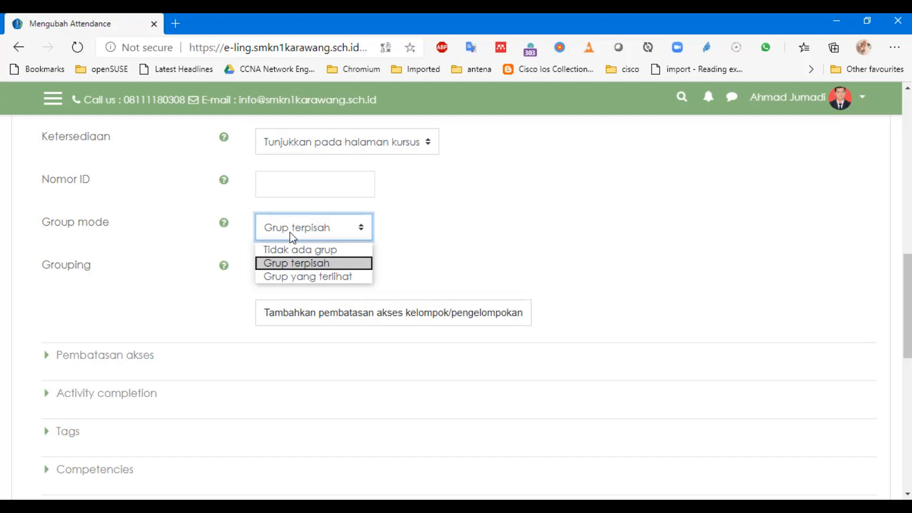
{"action": "left_click", "coordinate": [292, 237]}
{"action": "scroll", "coordinate": [142, 258], "scroll_direction": "up", "scroll_amount": 3}
{"action": "left_click", "coordinate": [119, 269]}
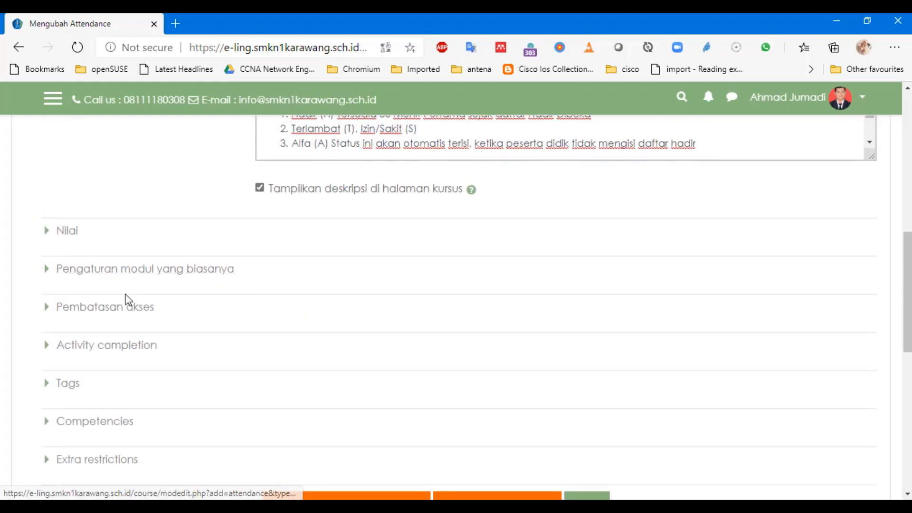
- Check the Pembatasan akses section and expand Activity completion to view its tracking settings
{"action": "left_click", "coordinate": [138, 308]}
{"action": "left_click", "coordinate": [140, 311]}
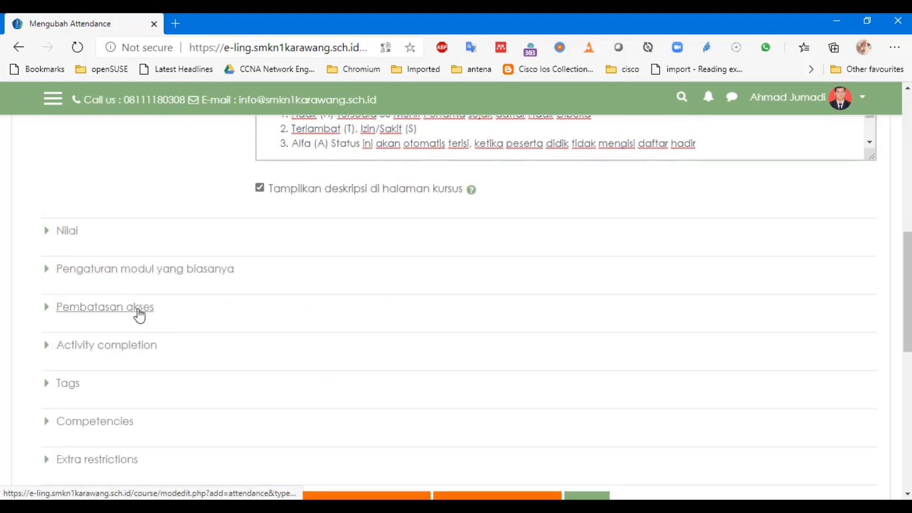
{"action": "left_click", "coordinate": [154, 347]}
{"action": "scroll", "coordinate": [198, 354], "scroll_direction": "down", "scroll_amount": 3}
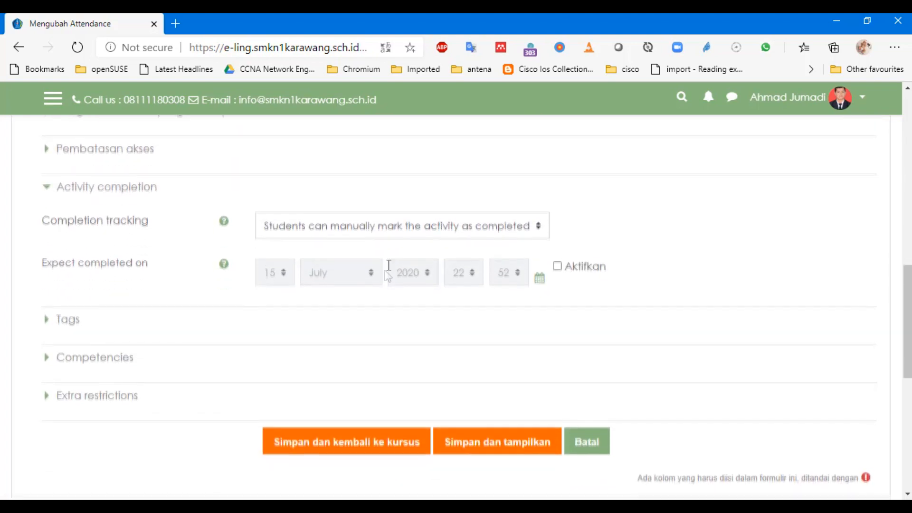
- Try completion tracking based on met conditions, and set it to Do not indicate activity completion
{"action": "left_click", "coordinate": [411, 220]}
{"action": "left_click", "coordinate": [411, 220]}
{"action": "left_click", "coordinate": [411, 220]}
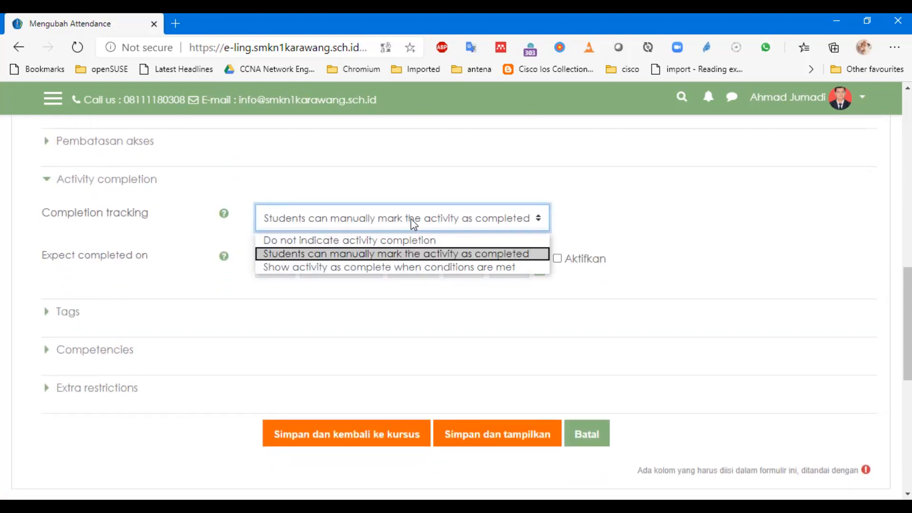
{"action": "left_click", "coordinate": [381, 267]}
{"action": "left_click", "coordinate": [382, 228]}
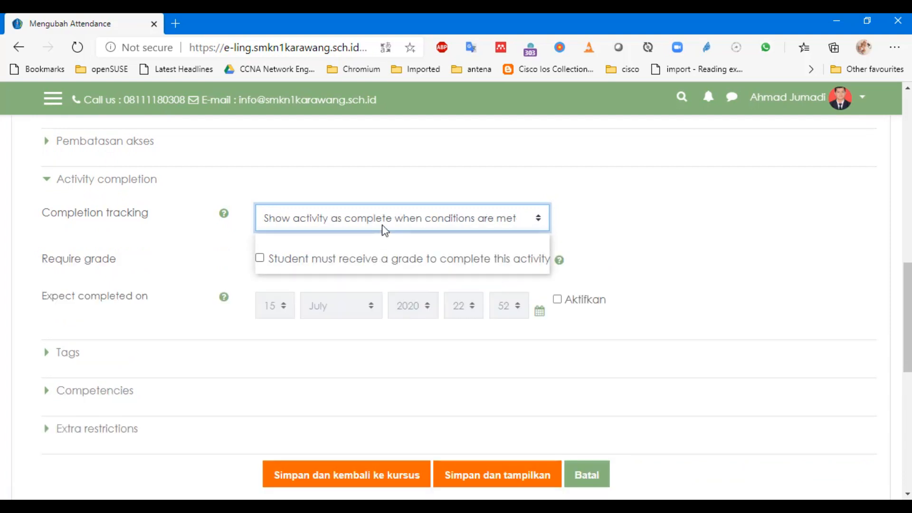
{"action": "left_click", "coordinate": [381, 241]}
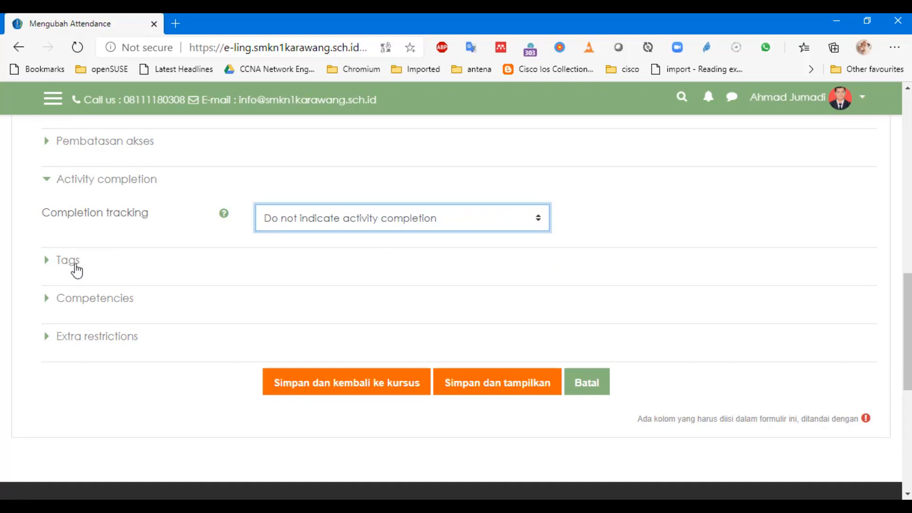
- Check the Tags, Competencies and Extra restrictions sections, and save and display the Attendance activity
{"action": "left_click", "coordinate": [74, 267]}
{"action": "left_click", "coordinate": [76, 269]}
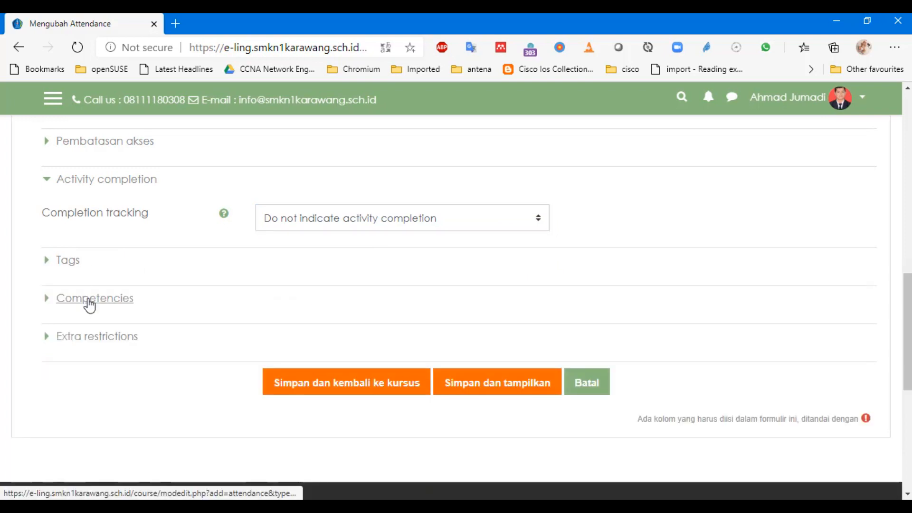
{"action": "left_click", "coordinate": [91, 304]}
{"action": "left_click", "coordinate": [90, 304]}
{"action": "left_click", "coordinate": [98, 336]}
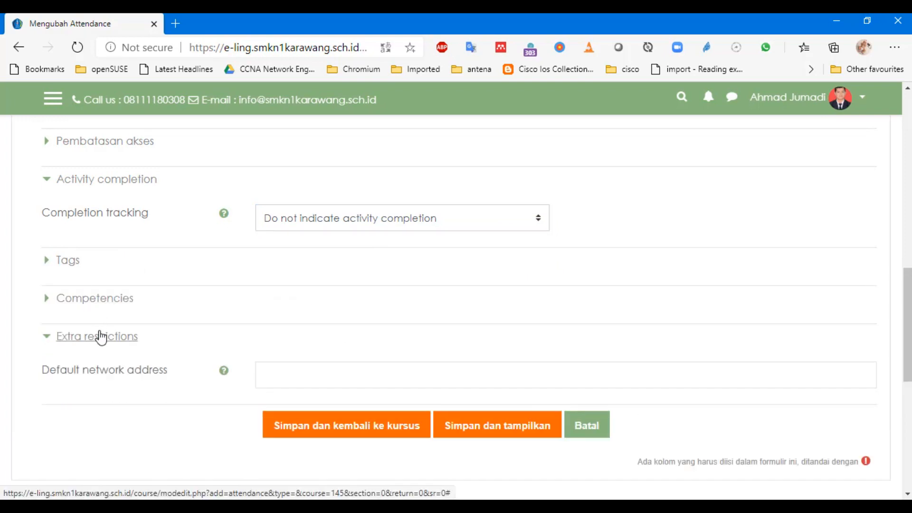
{"action": "scroll", "coordinate": [122, 333], "scroll_direction": "down", "scroll_amount": 3}
{"action": "left_click", "coordinate": [95, 175]}
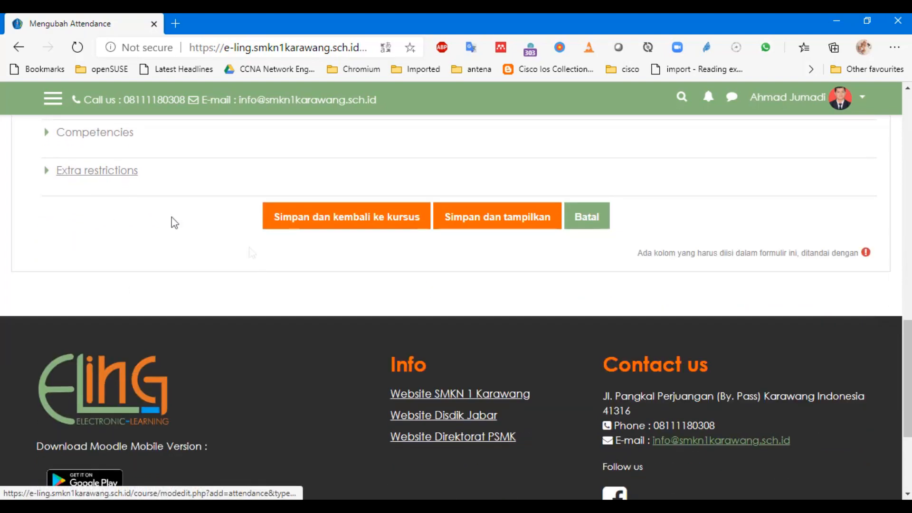
{"action": "left_click", "coordinate": [489, 228]}
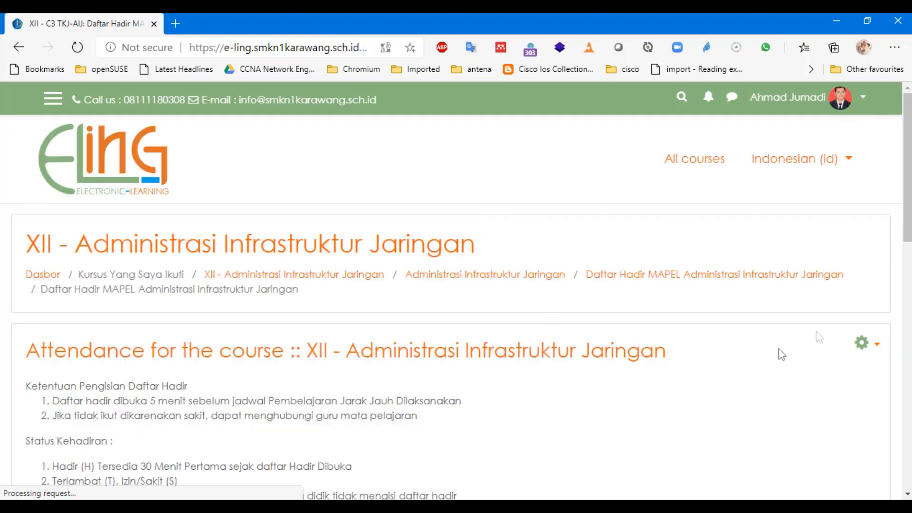
- Review the filling-in rules and the Hadir, Terlambat, Izin/Sakit and Alfa status descriptions on the attendance page
{"action": "left_click_drag", "start_coordinate": [908, 191], "coordinate": [909, 258]}
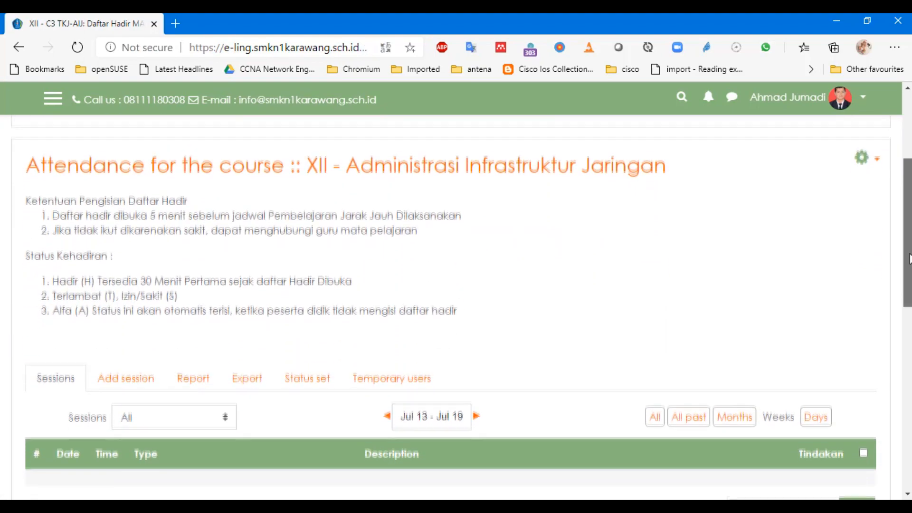
{"action": "left_click_drag", "start_coordinate": [459, 312], "coordinate": [21, 197]}
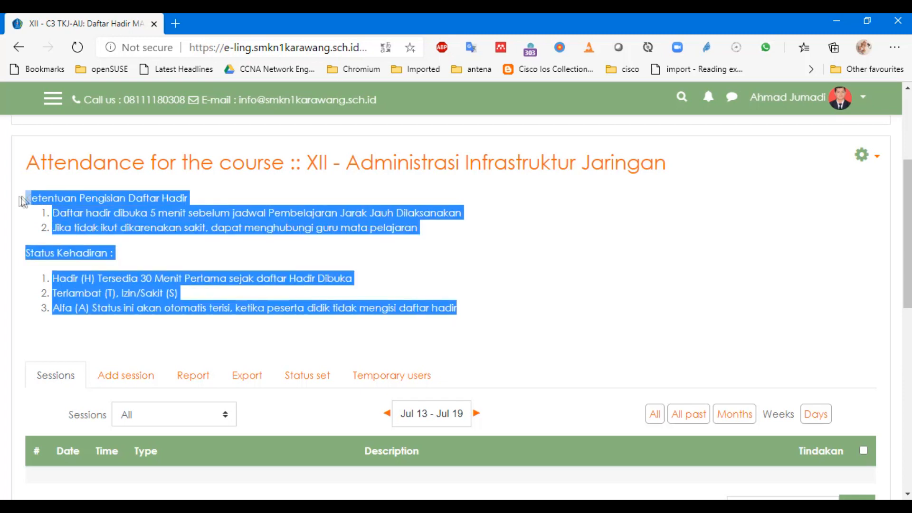
{"action": "left_click", "coordinate": [144, 222]}
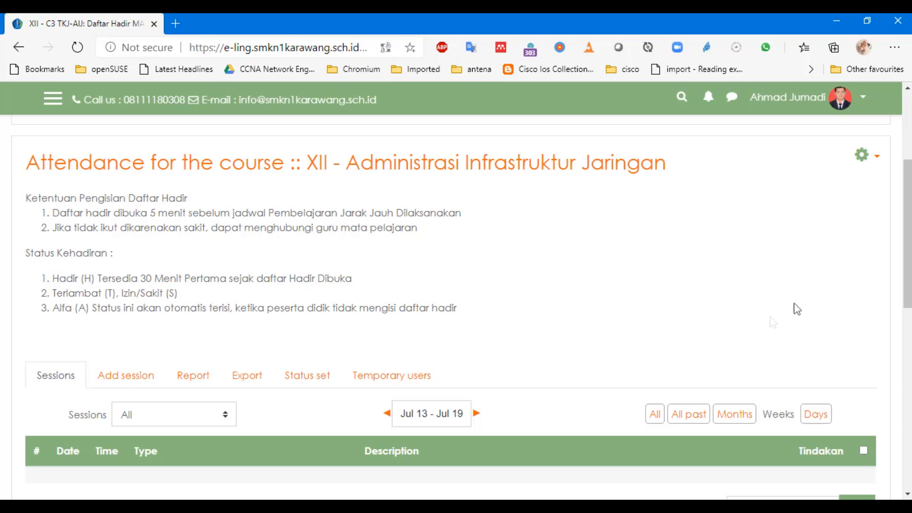
{"action": "scroll", "coordinate": [908, 259], "scroll_direction": "down", "scroll_amount": 2}
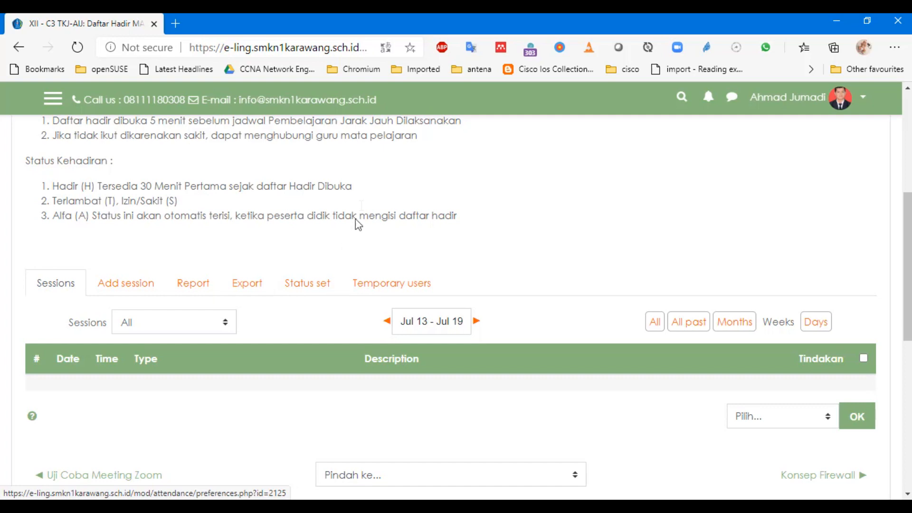
{"action": "left_click_drag", "start_coordinate": [357, 186], "coordinate": [50, 187]}
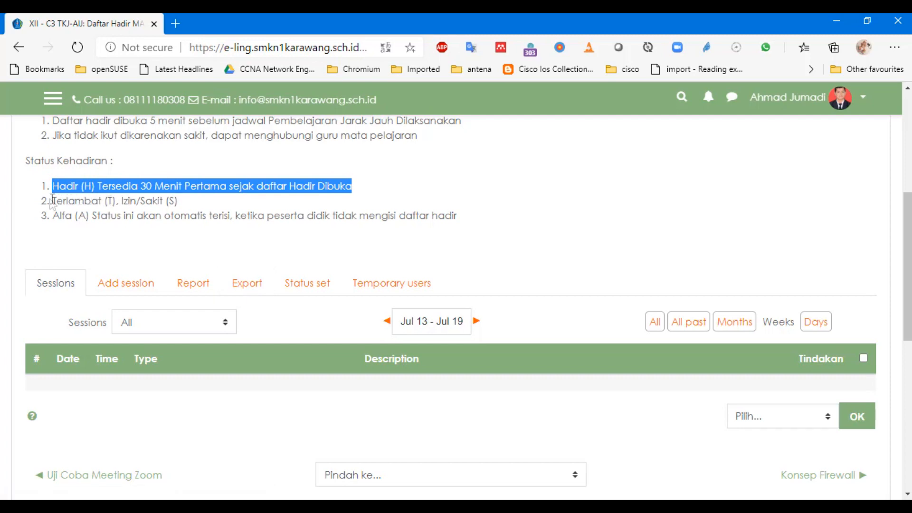
{"action": "left_click_drag", "start_coordinate": [53, 199], "coordinate": [185, 205]}
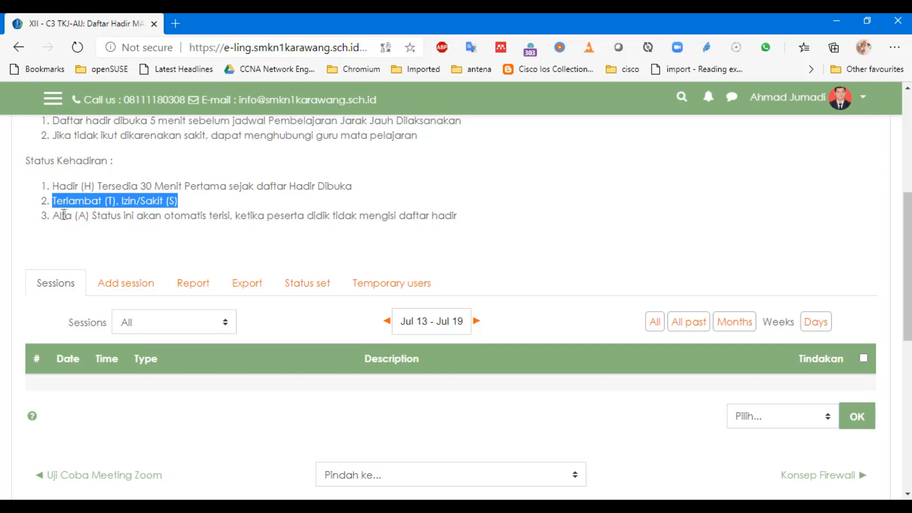
{"action": "left_click_drag", "start_coordinate": [54, 217], "coordinate": [475, 217]}
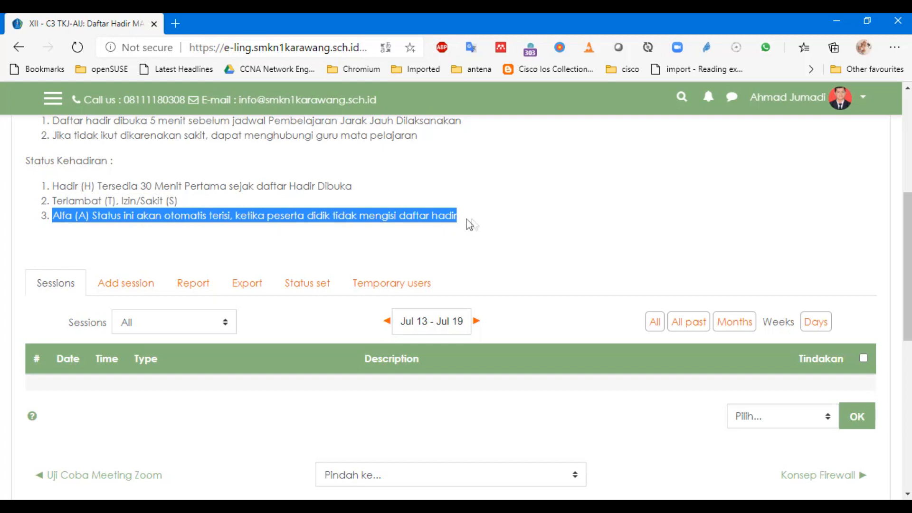
{"action": "left_click", "coordinate": [416, 218]}
- Open the attendance status set and change the description of status I to "IZIN / SAKIT"
{"action": "left_click", "coordinate": [323, 292]}
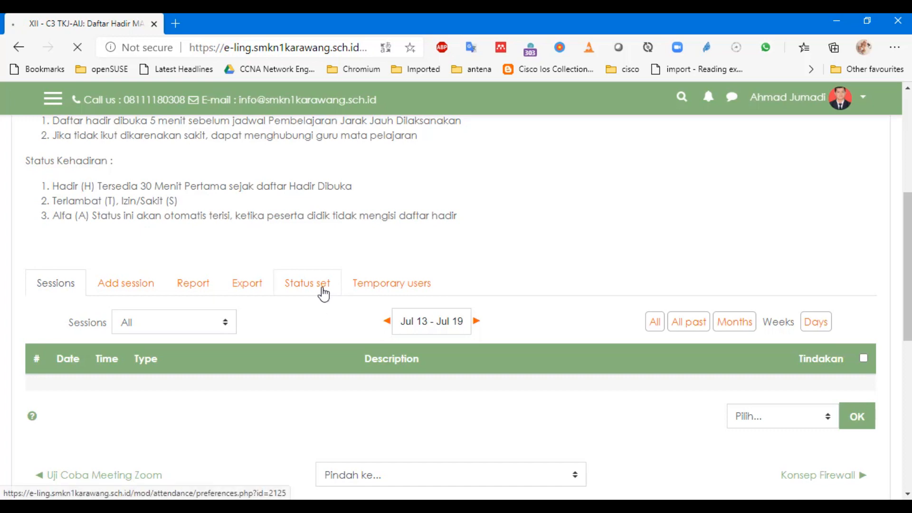
{"action": "scroll", "coordinate": [909, 212], "scroll_direction": "down", "scroll_amount": 1}
{"action": "left_click_drag", "start_coordinate": [909, 212], "coordinate": [900, 281]}
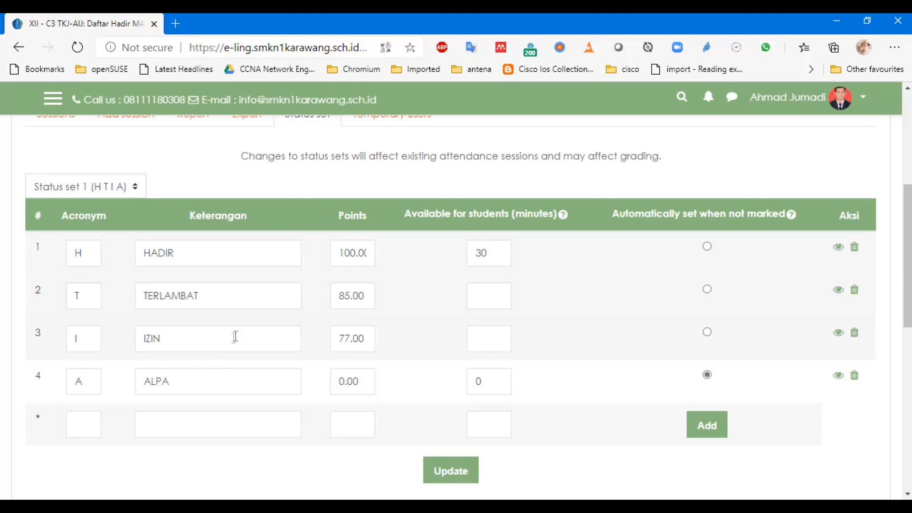
{"action": "left_click", "coordinate": [211, 341]}
{"action": "type", "text": "/ "}
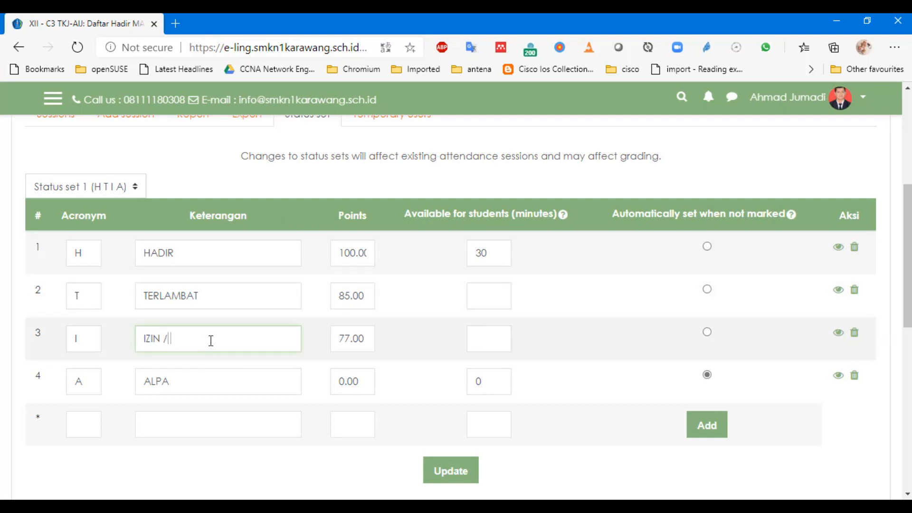
{"action": "type", "text": "SAKIT"}
- Review the acronym, description, points and available minutes of the HADIR status
{"action": "left_click", "coordinate": [90, 256]}
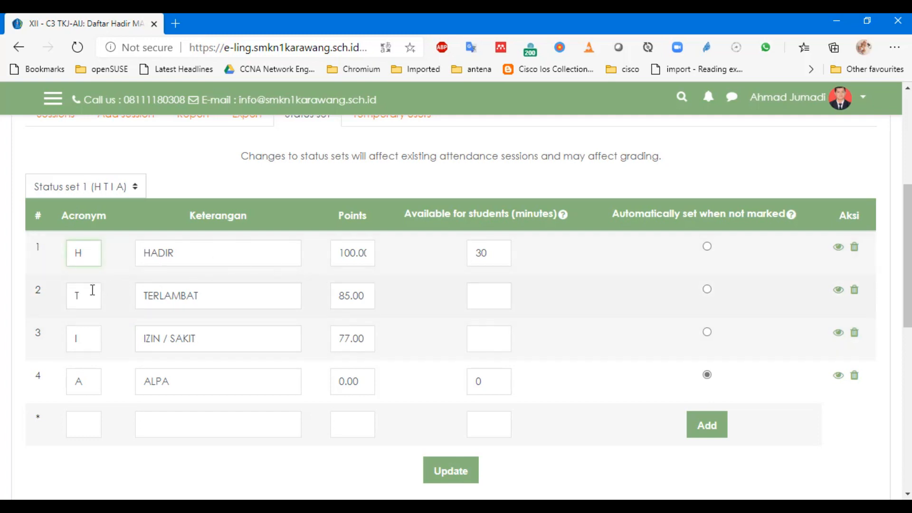
{"action": "left_click_drag", "start_coordinate": [197, 252], "coordinate": [118, 258]}
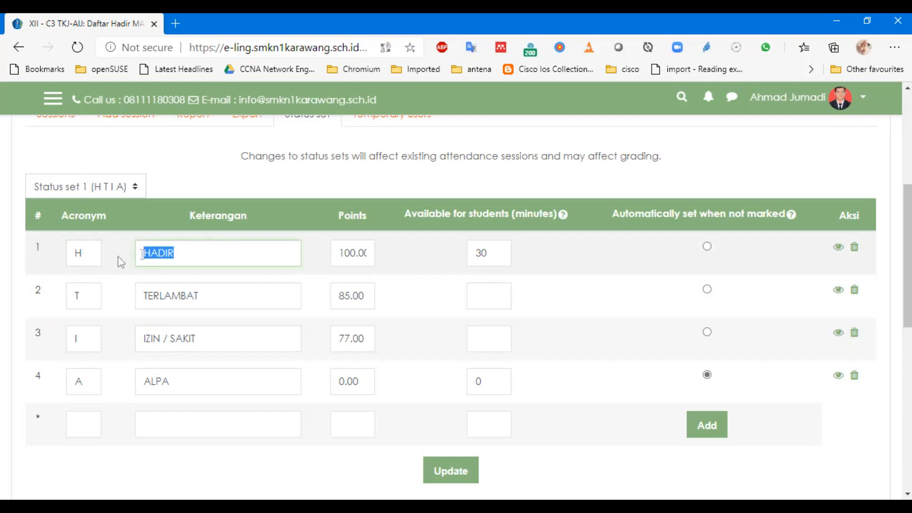
{"action": "left_click", "coordinate": [84, 256]}
{"action": "left_click", "coordinate": [637, 284]}
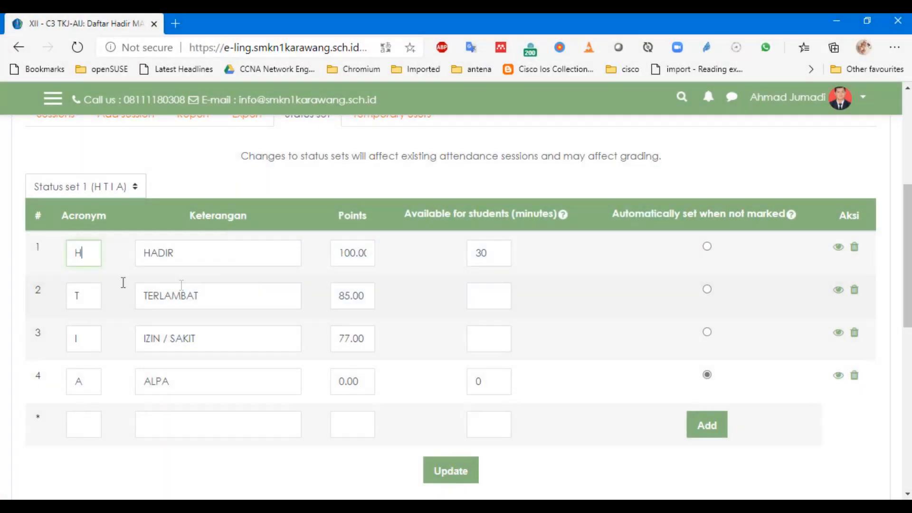
{"action": "left_click_drag", "start_coordinate": [357, 254], "coordinate": [407, 255]}
{"action": "left_click", "coordinate": [365, 264]}
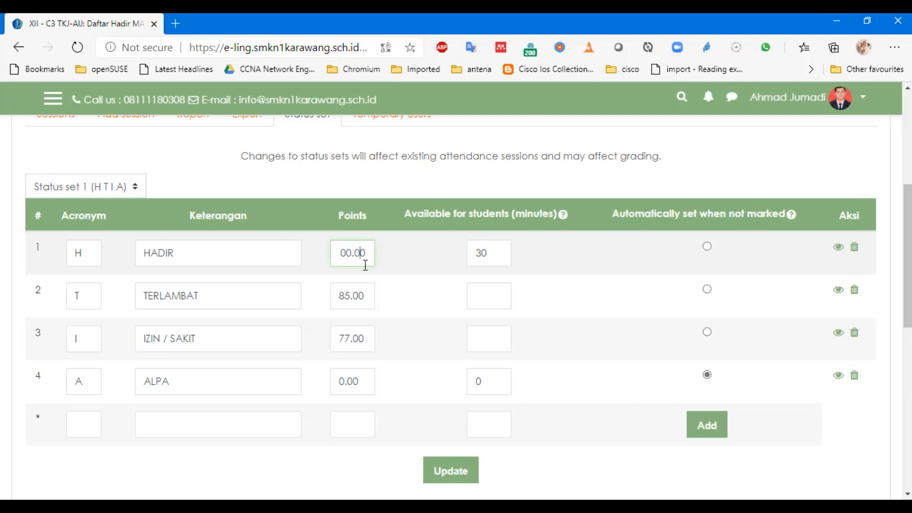
{"action": "left_click", "coordinate": [492, 254]}
{"action": "left_click_drag", "start_coordinate": [496, 252], "coordinate": [476, 249]}
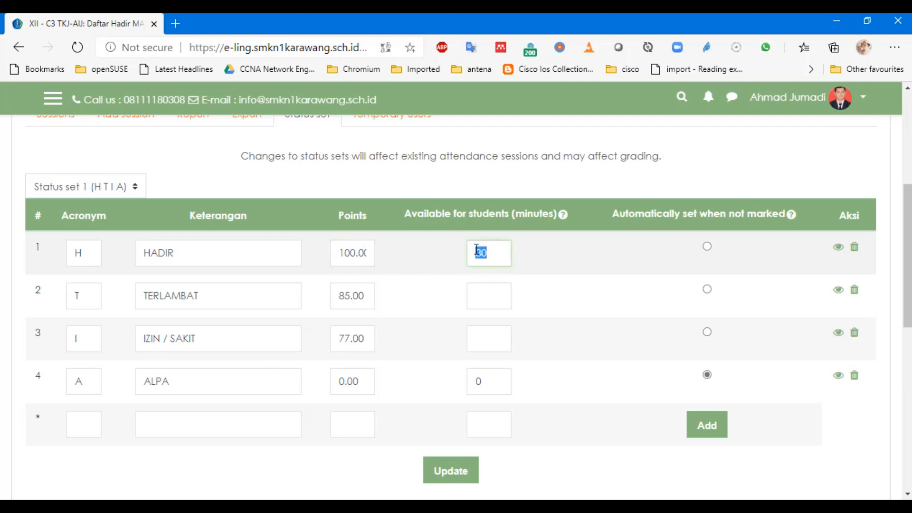
{"action": "left_click", "coordinate": [537, 253]}
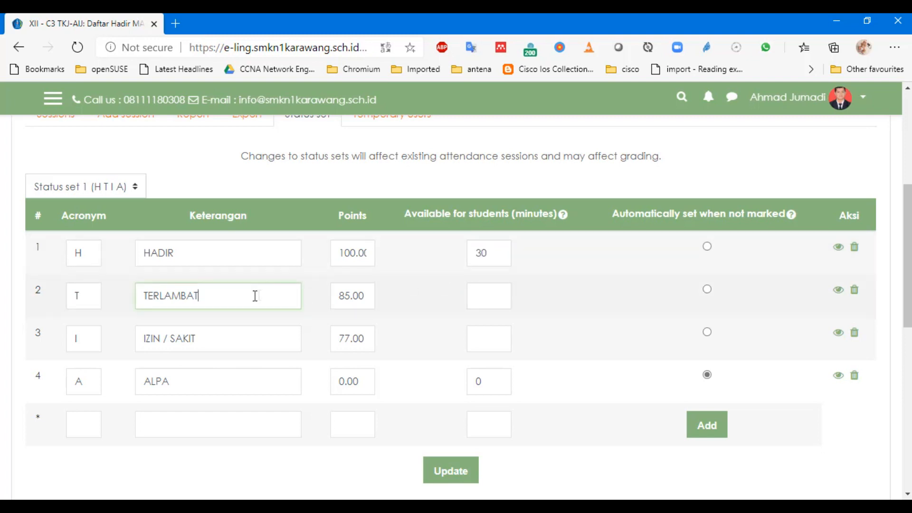
- Review the acronyms, points and availability of the TERLAMBAT, IZIN / SAKIT and ALPA statuses
{"action": "left_click_drag", "start_coordinate": [336, 296], "coordinate": [398, 295]}
{"action": "left_click", "coordinate": [403, 294]}
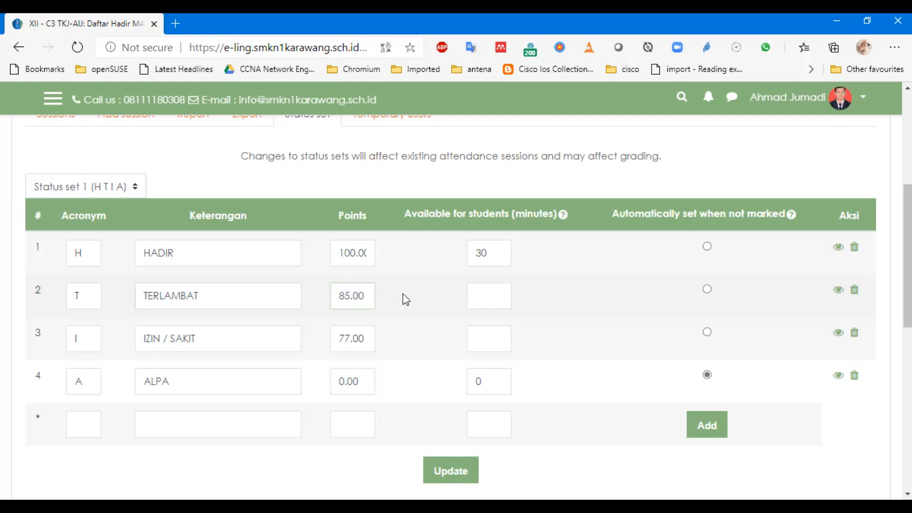
{"action": "left_click", "coordinate": [90, 339]}
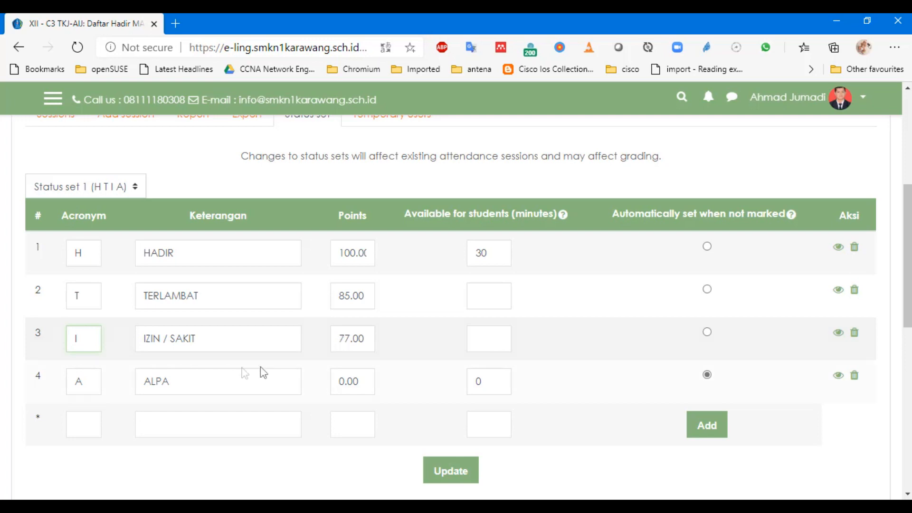
{"action": "left_click", "coordinate": [78, 381]}
{"action": "left_click_drag", "start_coordinate": [346, 380], "coordinate": [362, 380]}
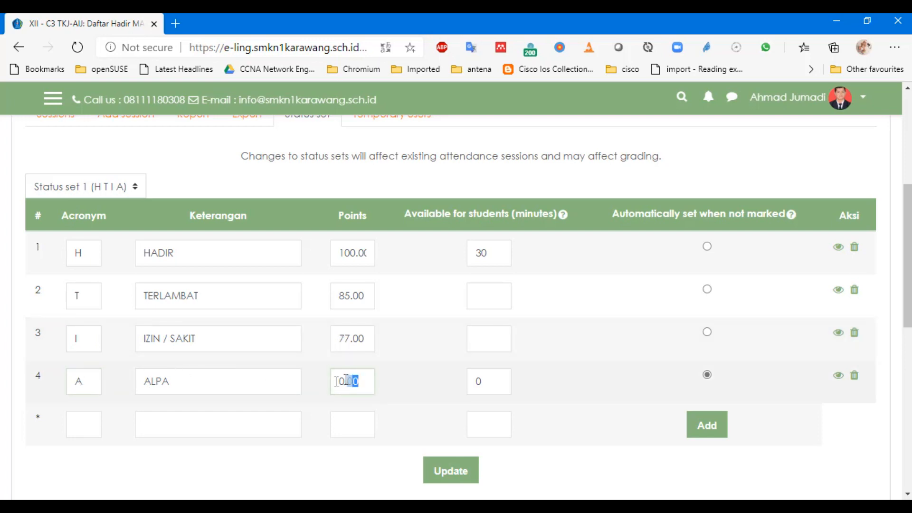
{"action": "left_click_drag", "start_coordinate": [491, 380], "coordinate": [452, 387]}
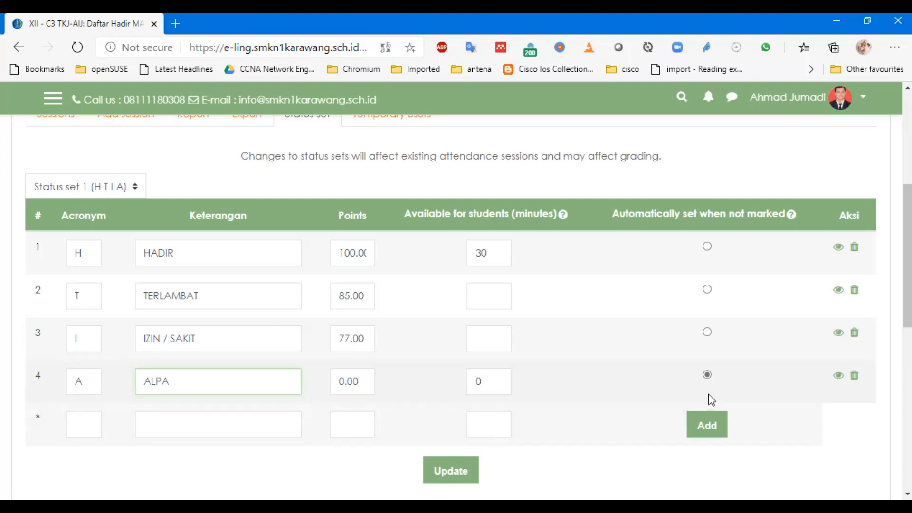
- Make ALPA the status automatically set when not marked and update Status set 1
{"action": "left_click", "coordinate": [707, 375]}
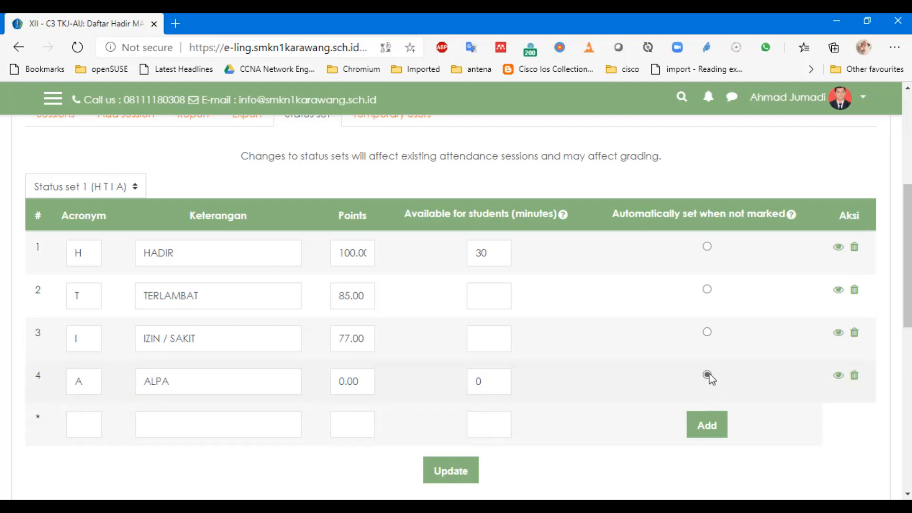
{"action": "left_click_drag", "start_coordinate": [614, 211], "coordinate": [796, 217]}
{"action": "left_click", "coordinate": [800, 229]}
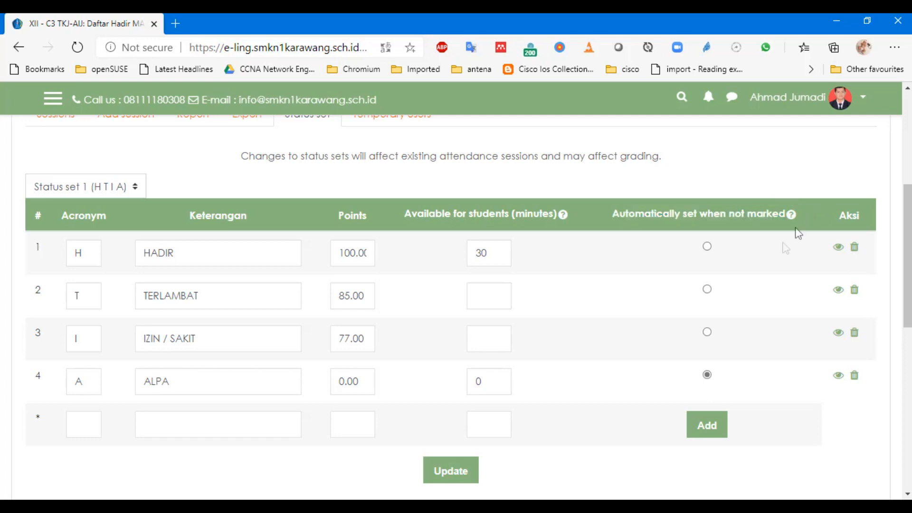
{"action": "left_click", "coordinate": [459, 472]}
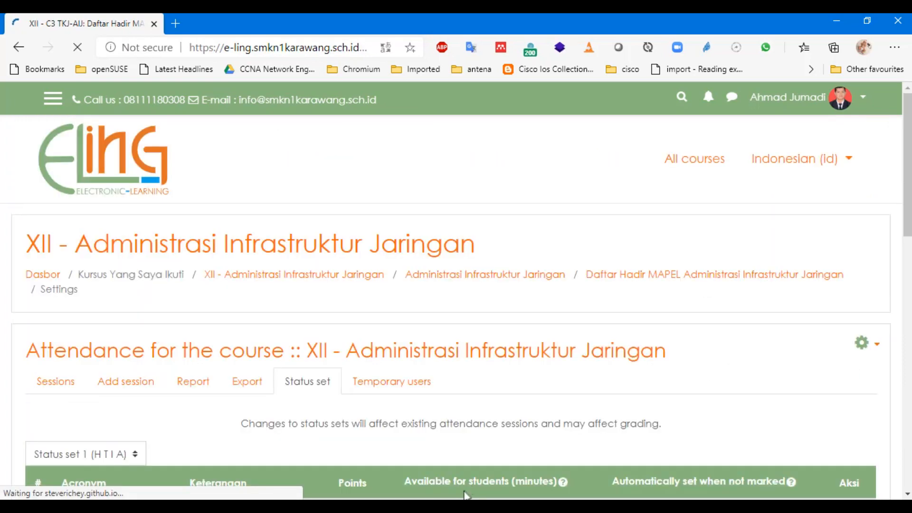
- Open the Add session form in a new browser tab and select the XII TKJ 1 group
{"action": "scroll", "coordinate": [456, 470], "scroll_direction": "down", "scroll_amount": 3}
{"action": "left_click", "coordinate": [231, 438]}
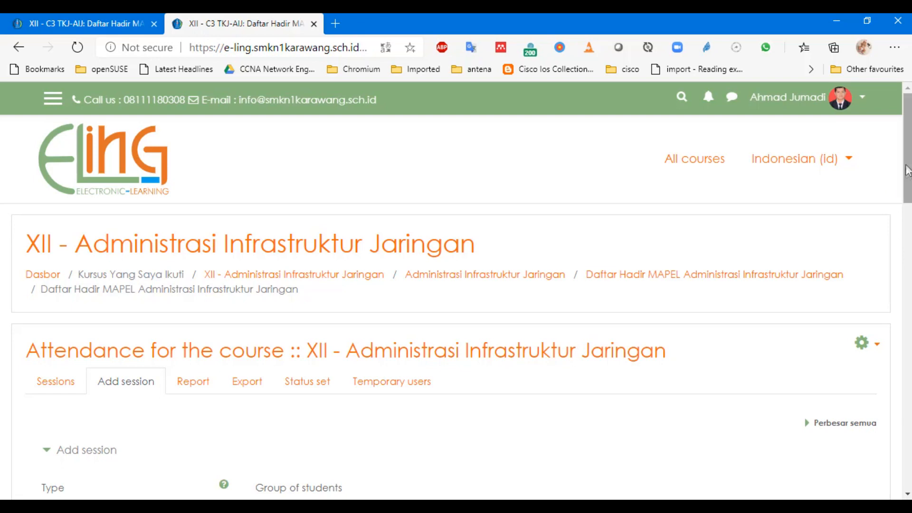
{"action": "left_click_drag", "start_coordinate": [908, 158], "coordinate": [907, 169]}
{"action": "left_click_drag", "start_coordinate": [907, 180], "coordinate": [907, 186]}
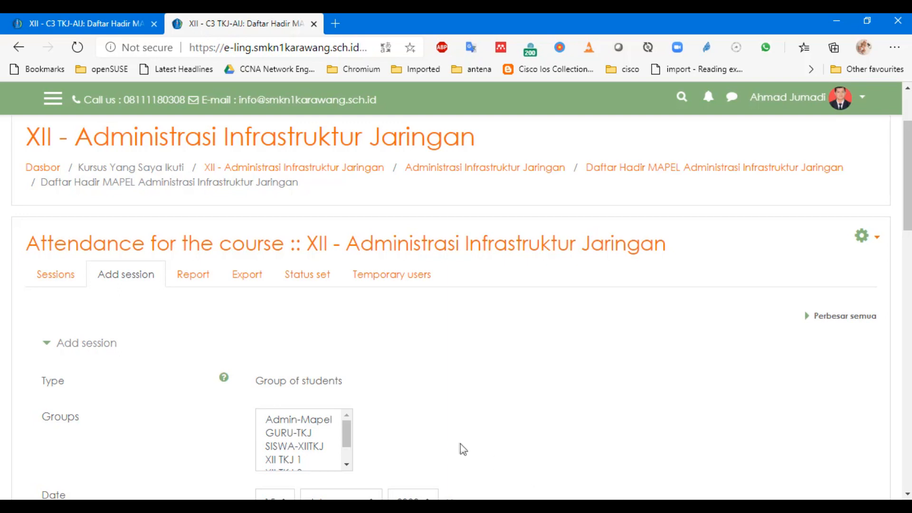
{"action": "scroll", "coordinate": [465, 451], "scroll_direction": "down", "scroll_amount": 3}
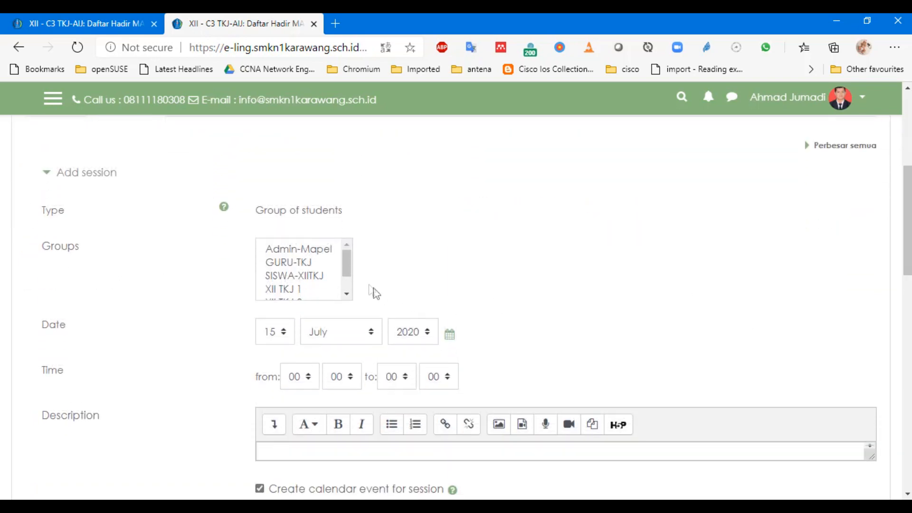
{"action": "left_click_drag", "start_coordinate": [348, 258], "coordinate": [348, 291]}
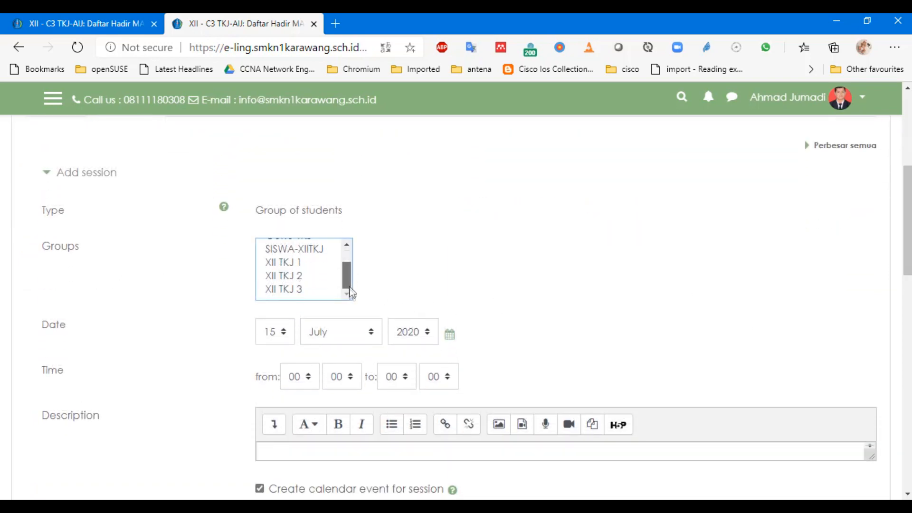
{"action": "left_click", "coordinate": [291, 263]}
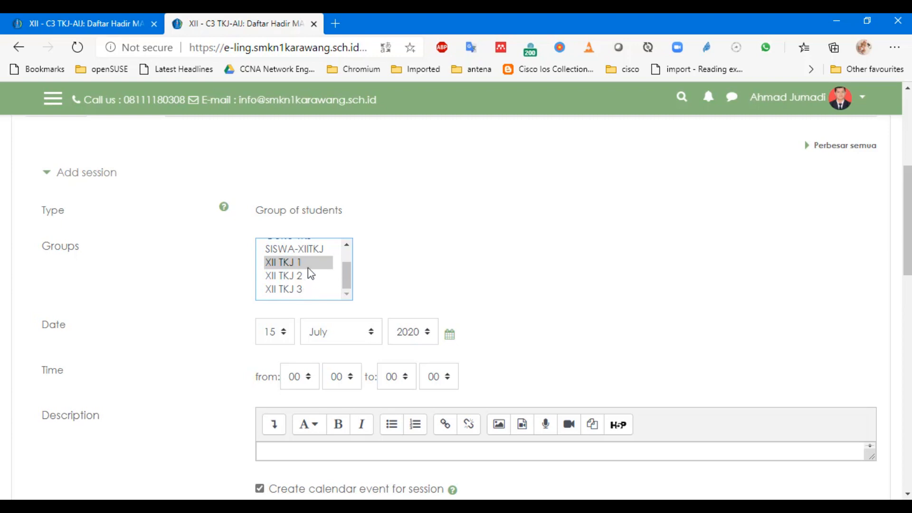
- Select the XII TKJ 1, XII TKJ 2 and XII TKJ 3 groups together for the session
{"action": "left_click", "coordinate": [308, 276]}
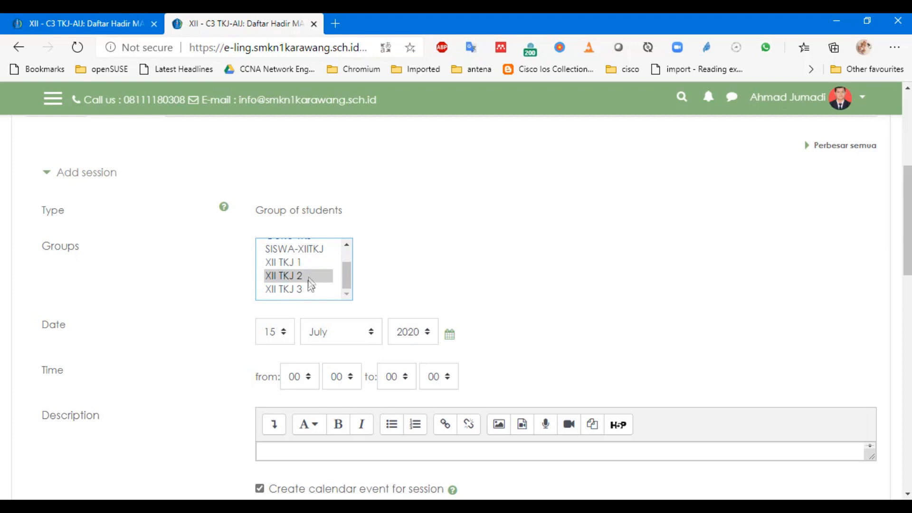
{"action": "left_click", "coordinate": [308, 289]}
{"action": "left_click", "coordinate": [307, 264]}
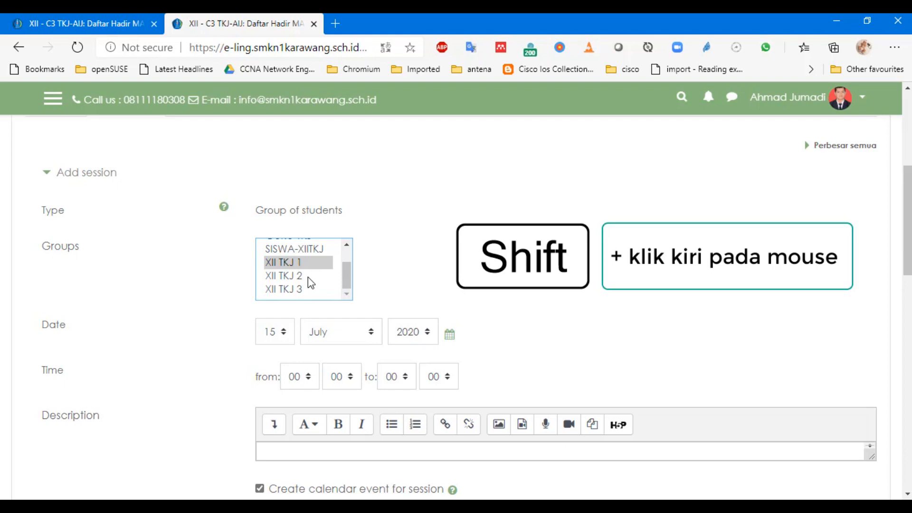
{"action": "left_click", "coordinate": [308, 277], "text": "shift"}
{"action": "left_click", "coordinate": [313, 290], "text": "shift"}
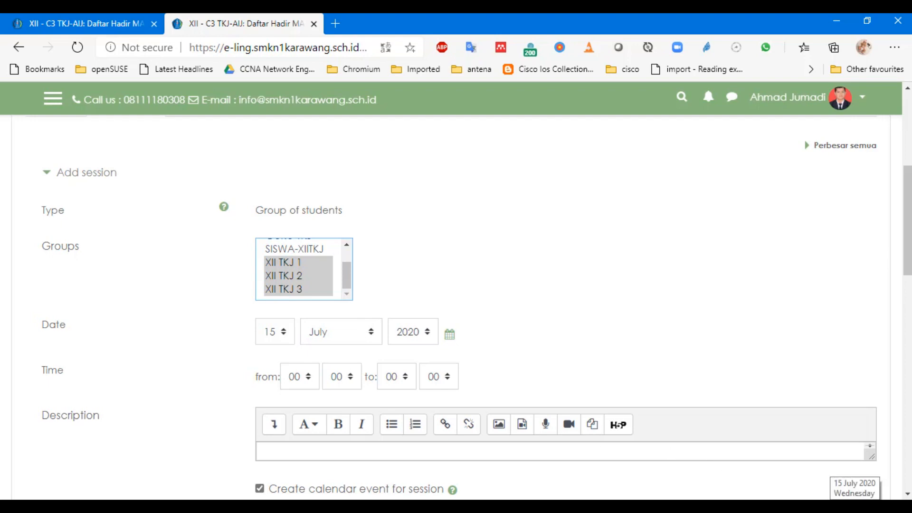
- Check the system calendar for the next Wednesday and set the session date to 22 July 2020
{"action": "left_click", "coordinate": [855, 506]}
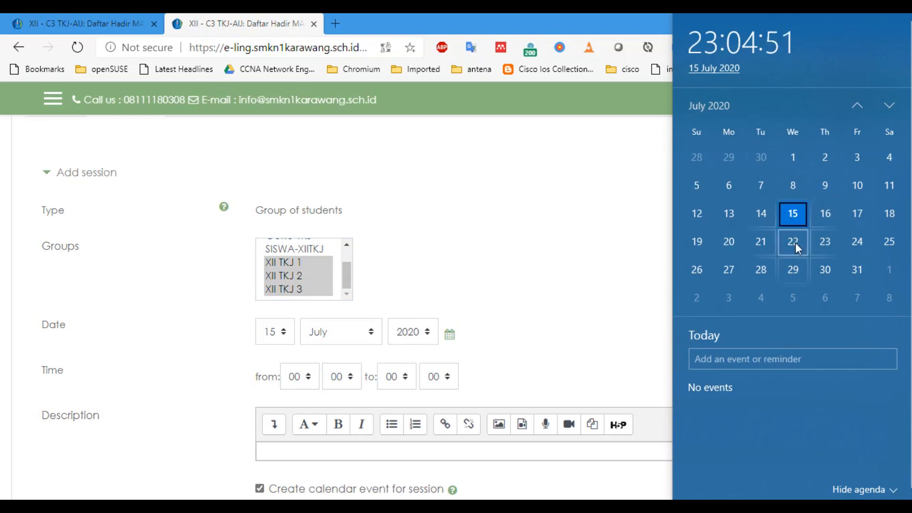
{"action": "left_click", "coordinate": [531, 281]}
{"action": "left_click", "coordinate": [273, 333]}
{"action": "key", "text": "Down"}
{"action": "key", "text": "Down"}
{"action": "key", "text": "Down"}
{"action": "key", "text": "Down"}
{"action": "key", "text": "Down"}
{"action": "key", "text": "Down"}
{"action": "key", "text": "Down"}
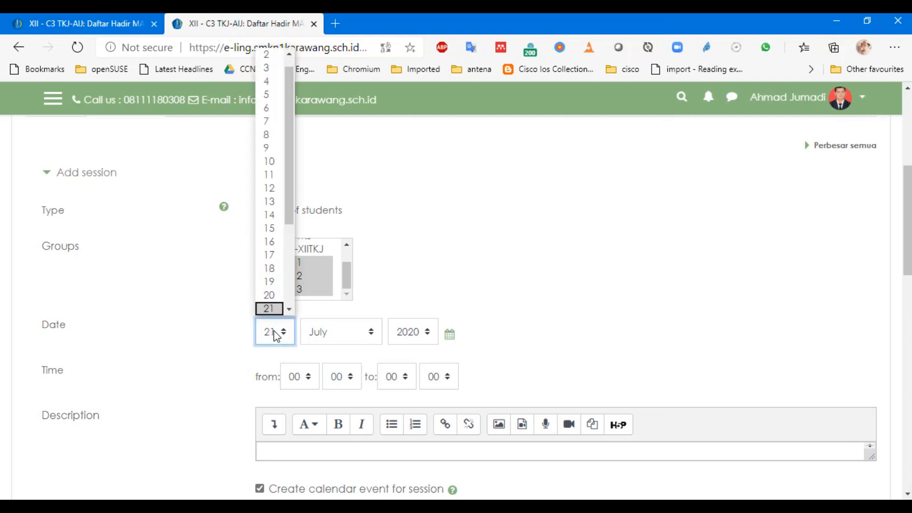
{"action": "key", "text": "Return"}
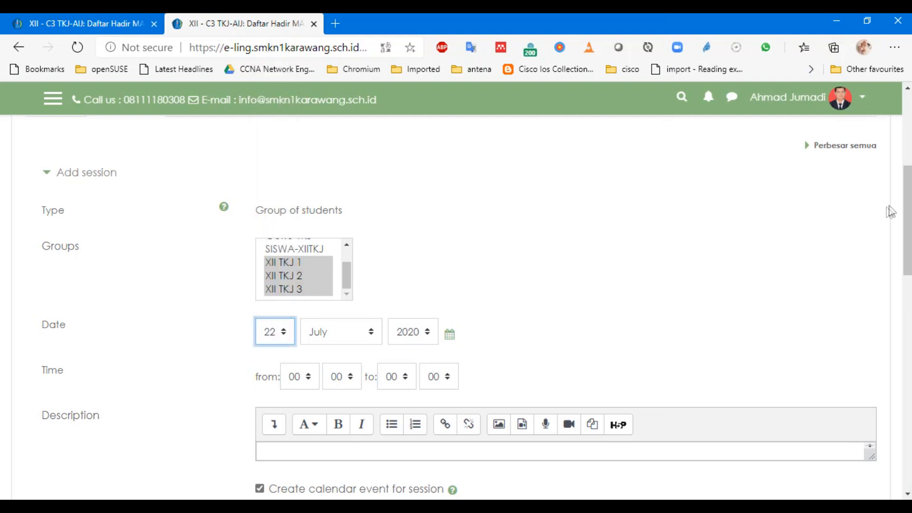
- Set the session's start time to 08:55
{"action": "left_click", "coordinate": [309, 378]}
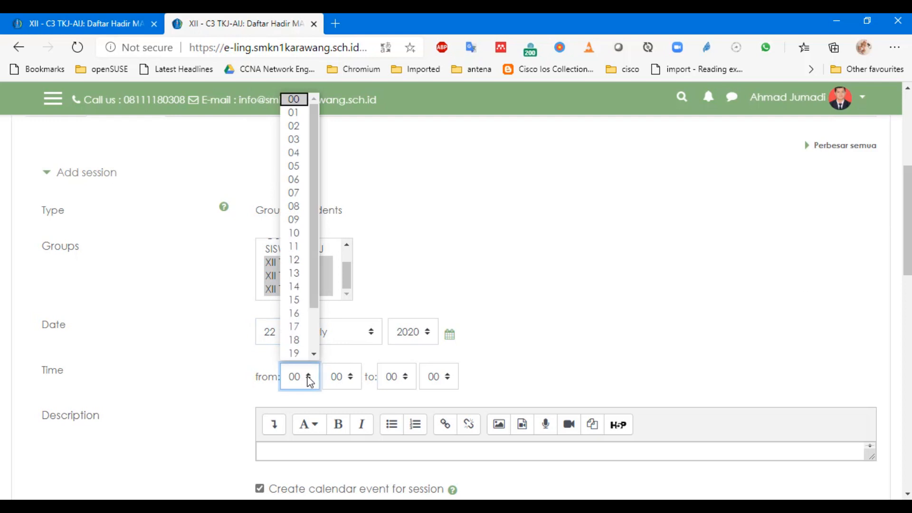
{"action": "left_click", "coordinate": [301, 222]}
{"action": "left_click", "coordinate": [303, 385]}
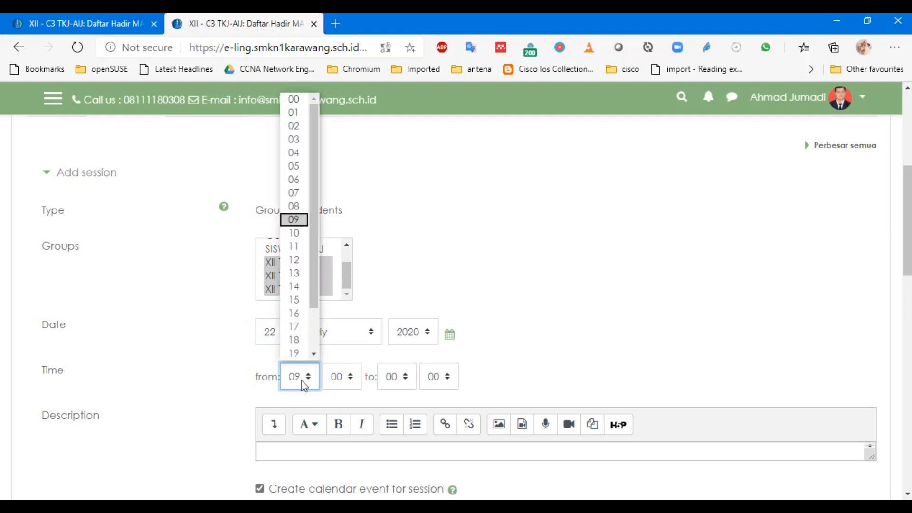
{"action": "left_click", "coordinate": [301, 221]}
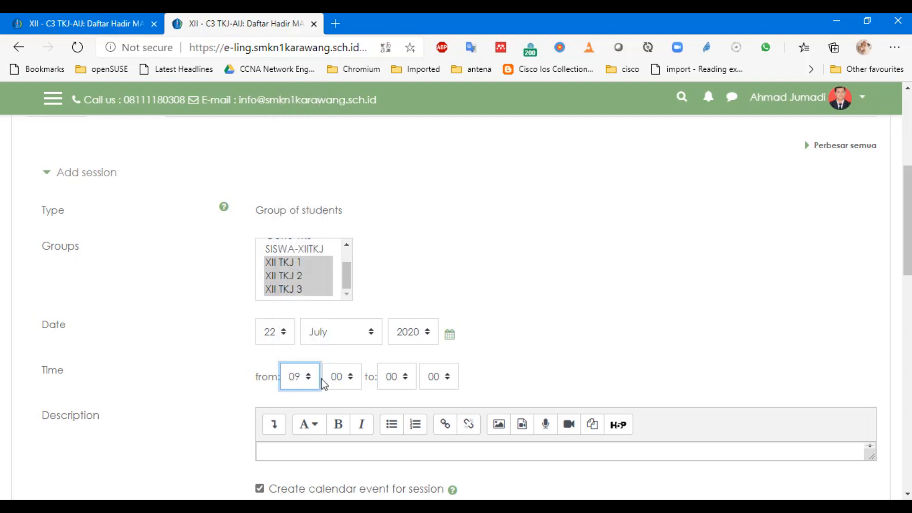
{"action": "left_click", "coordinate": [309, 380]}
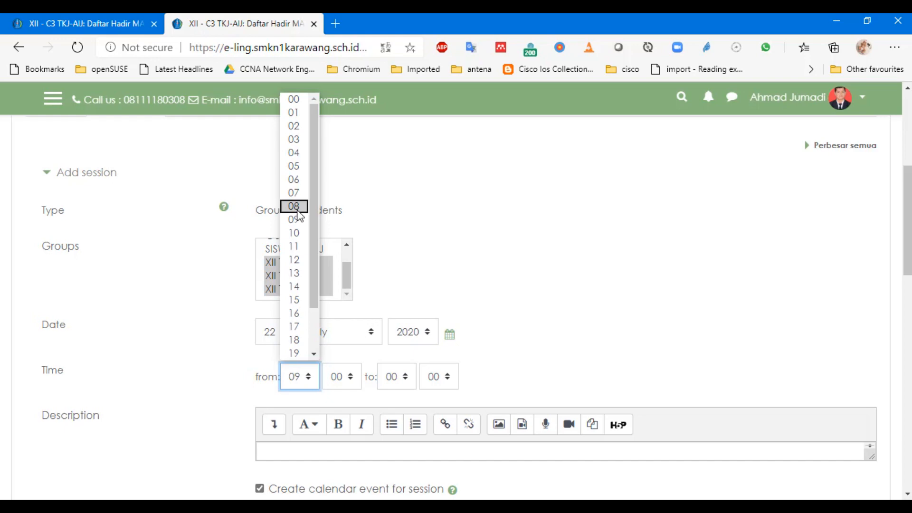
{"action": "left_click", "coordinate": [298, 215]}
{"action": "left_click", "coordinate": [351, 375]}
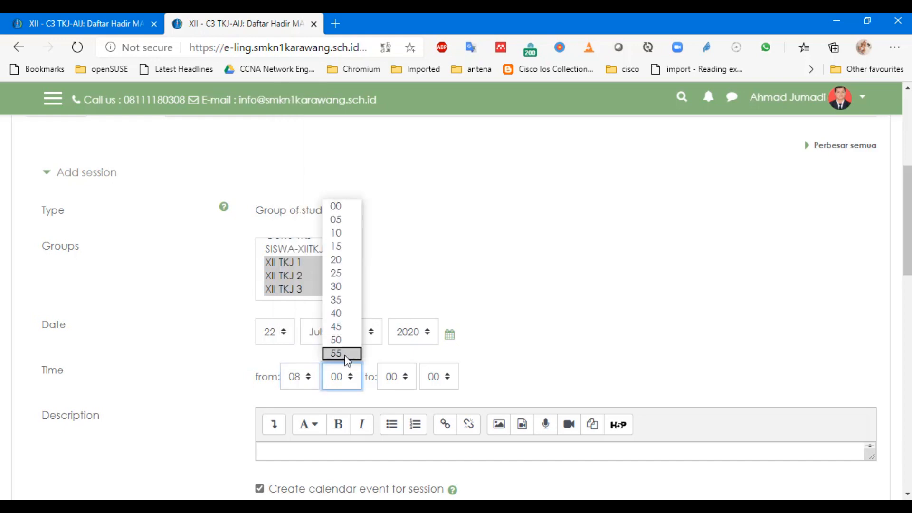
{"action": "left_click", "coordinate": [342, 353]}
- Set the session's end time to 10:30
{"action": "scroll", "coordinate": [908, 236], "scroll_direction": "down", "scroll_amount": 2}
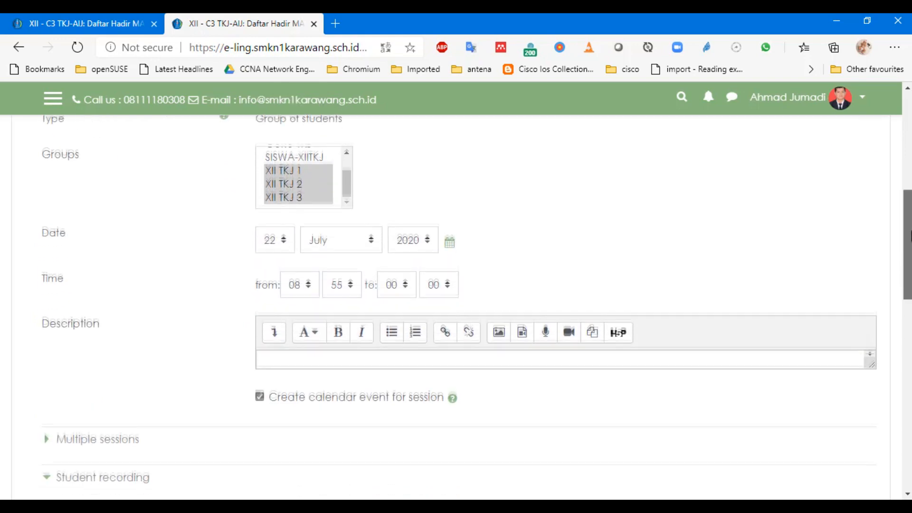
{"action": "left_click", "coordinate": [405, 287]}
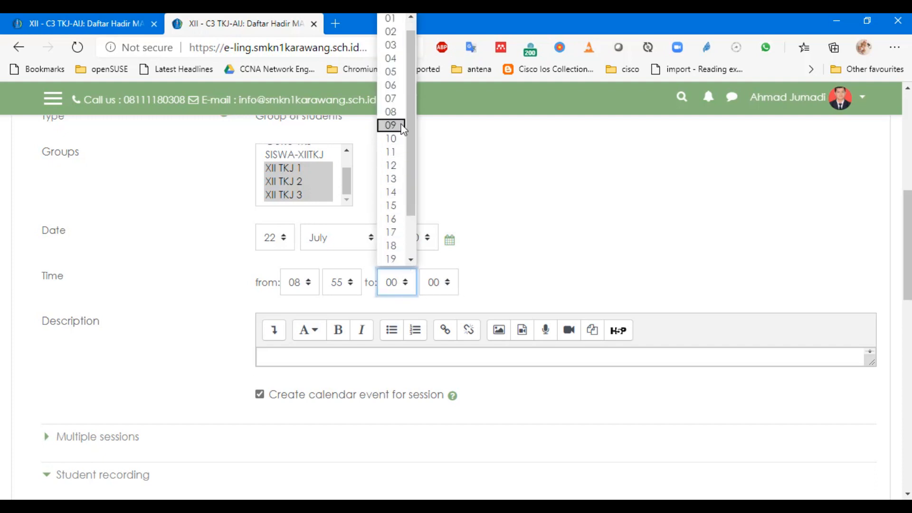
{"action": "left_click", "coordinate": [403, 139]}
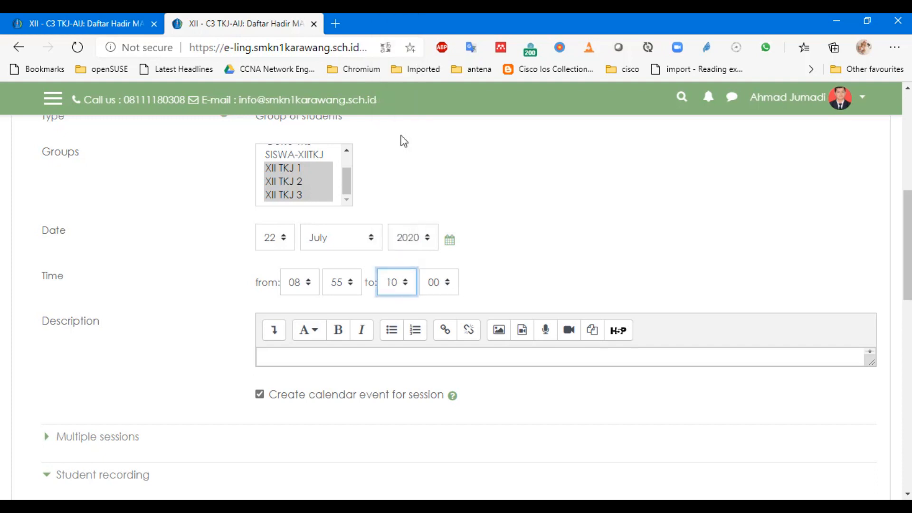
{"action": "left_click", "coordinate": [450, 284]}
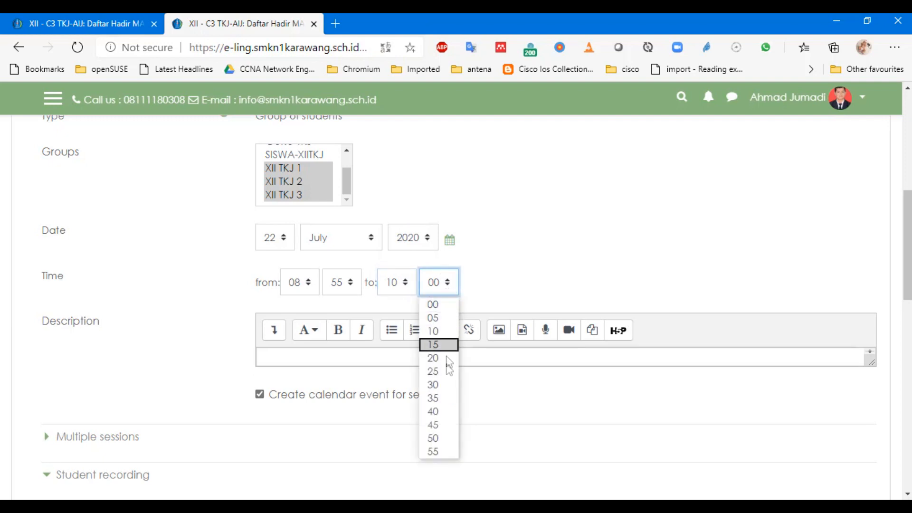
{"action": "left_click", "coordinate": [454, 382]}
{"action": "left_click", "coordinate": [530, 282]}
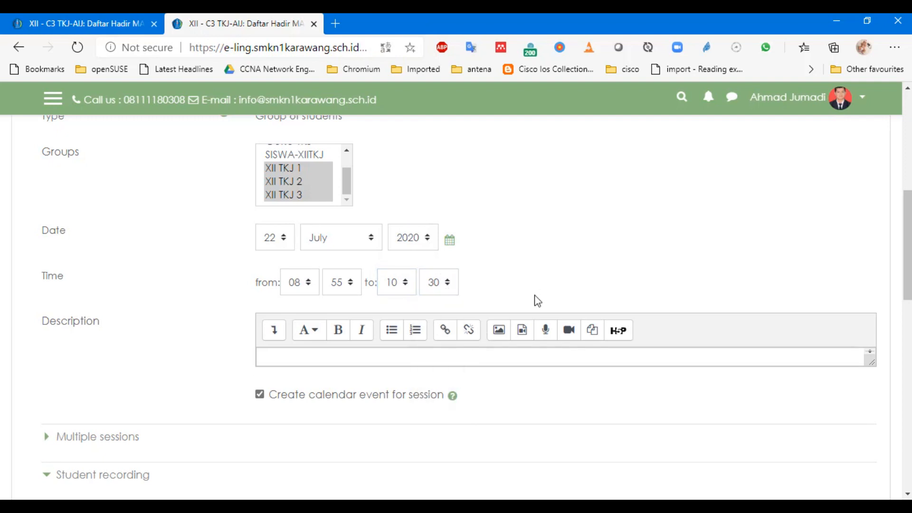
- Enter the session description "ANDA DIWAJIBKAN MENGISI DAFTAR HADIR SEBELUM MELAKUKAN AKTIVITAS PEMBELAJARAN JARAK JAUH!" and enlarge its text box
{"action": "left_click", "coordinate": [493, 352]}
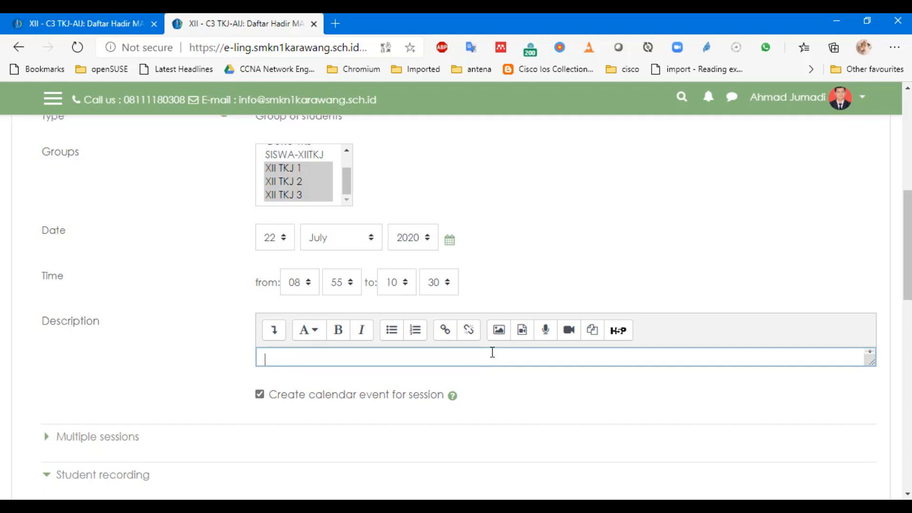
{"action": "type", "text": "SILAHKAN"}
{"action": "key", "text": "ctrl+a"}
{"action": "type", "text": "ANDA DIWA"}
{"action": "key", "text": "BackSpace"}
{"action": "type", "text": "JI"}
{"action": "key", "text": "BackSpace"}
{"action": "key", "text": "BackSpace"}
{"action": "type", "text": "AJIBKAN "}
{"action": "type", "text": "ENGI"}
{"action": "key", "text": "BackSpace"}
{"action": "key", "text": "BackSpace"}
{"action": "key", "text": "BackSpace"}
{"action": "key", "text": "BackSpace"}
{"action": "type", "text": "MENGISI DAFTAR"}
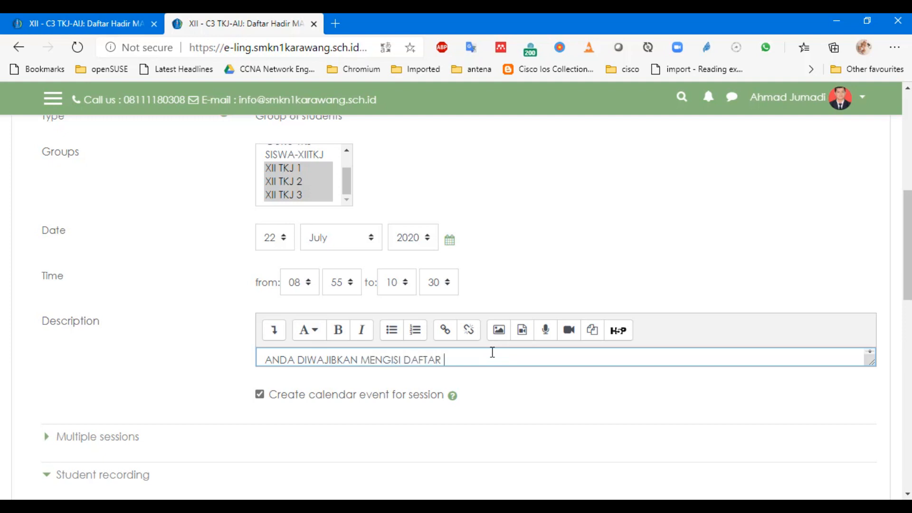
{"action": "type", "text": " HADIR SEBELUM MELAK"}
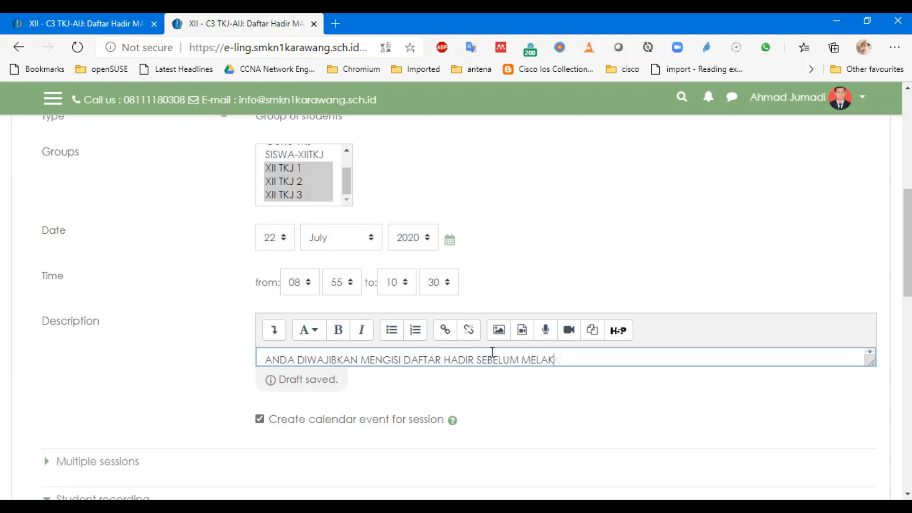
{"action": "type", "text": "UKAN AK"}
{"action": "type", "text": "TIFI"}
{"action": "key", "text": "BackSpace"}
{"action": "key", "text": "BackSpace"}
{"action": "type", "text": "VI"}
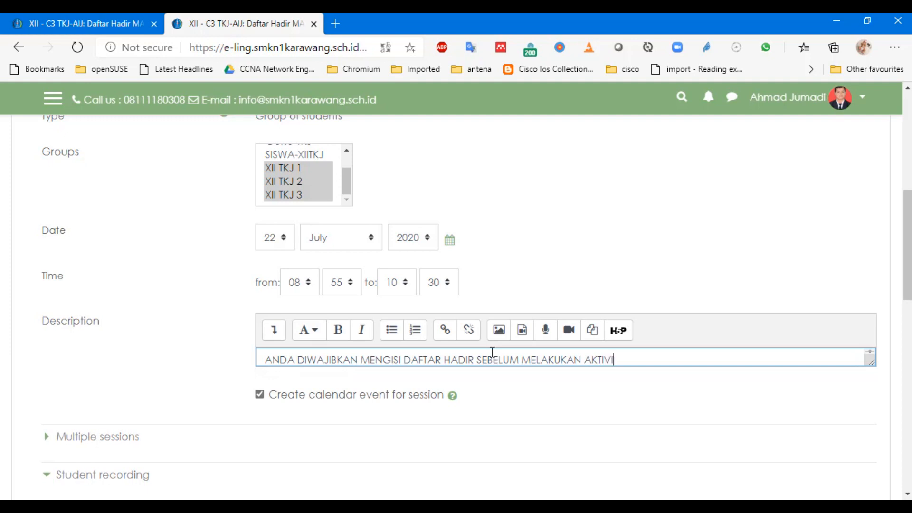
{"action": "type", "text": "TAS PEMBELAJARAN JA"}
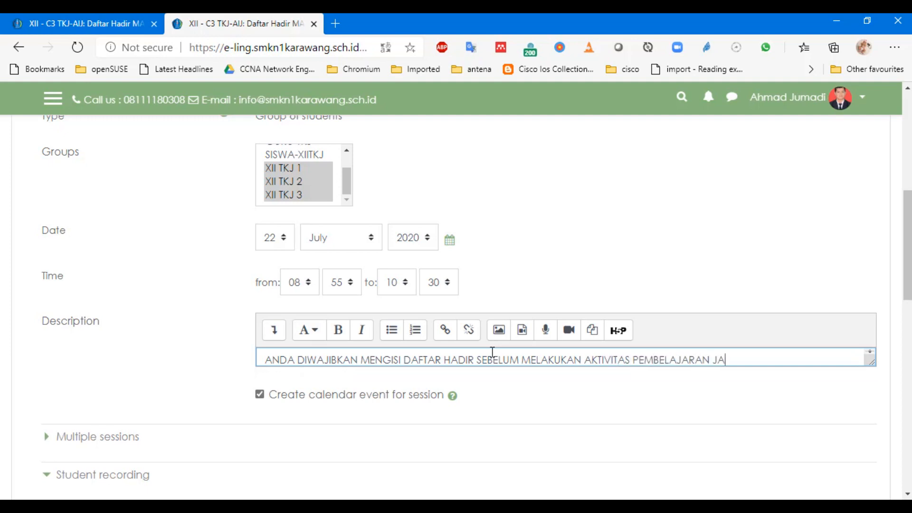
{"action": "type", "text": "RAK JAUH!"}
{"action": "left_click_drag", "start_coordinate": [869, 361], "coordinate": [869, 401]}
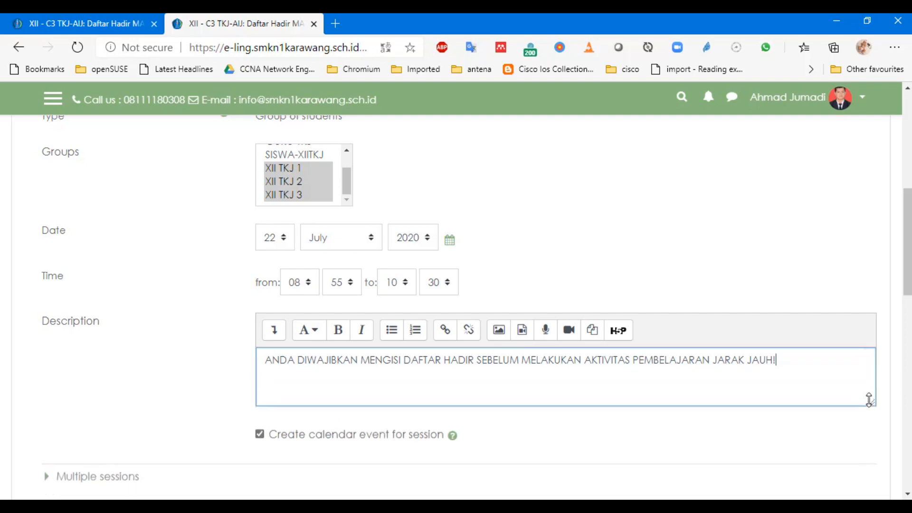
- Expand the Multiple sessions settings and make the session repeat on Rabu
{"action": "scroll", "coordinate": [869, 400], "scroll_direction": "down", "scroll_amount": 3}
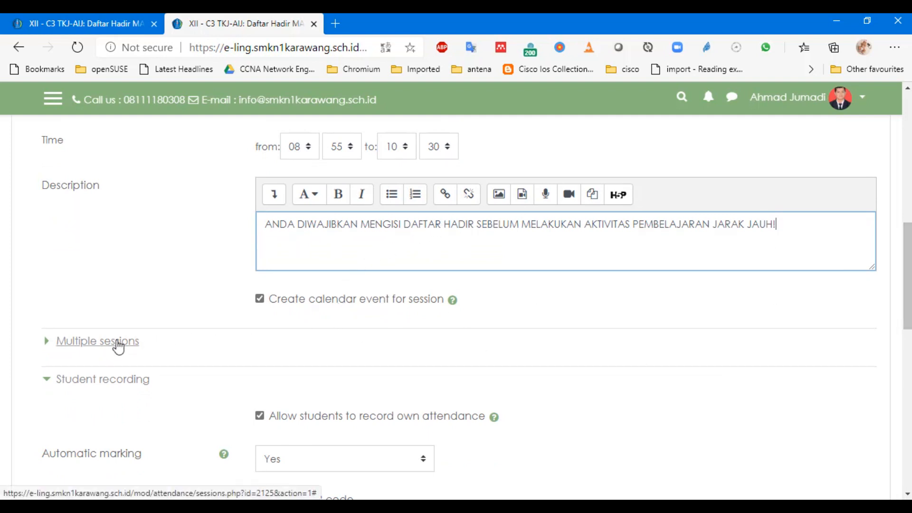
{"action": "left_click", "coordinate": [118, 346]}
{"action": "scroll", "coordinate": [854, 304], "scroll_direction": "down", "scroll_amount": 3}
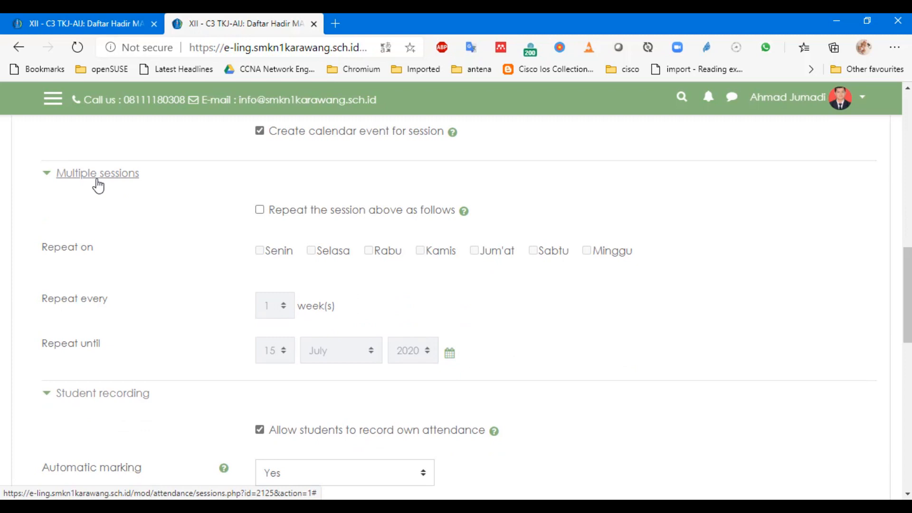
{"action": "left_click", "coordinate": [260, 210]}
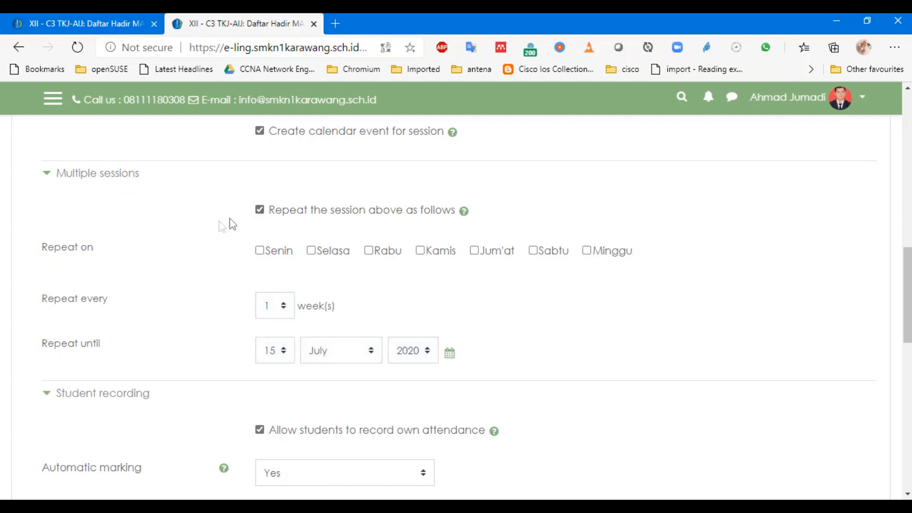
{"action": "left_click", "coordinate": [369, 252]}
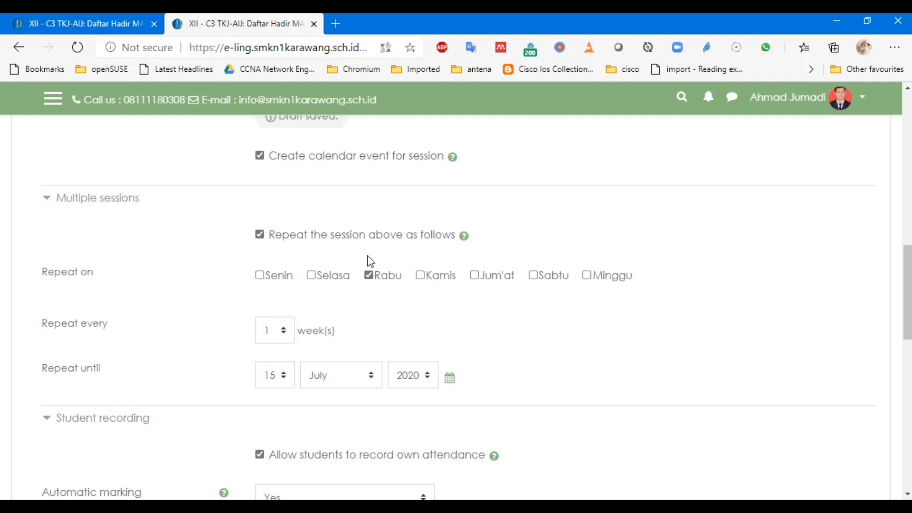
- Set the session to repeat every 1 week
{"action": "left_click_drag", "start_coordinate": [41, 333], "coordinate": [114, 332]}
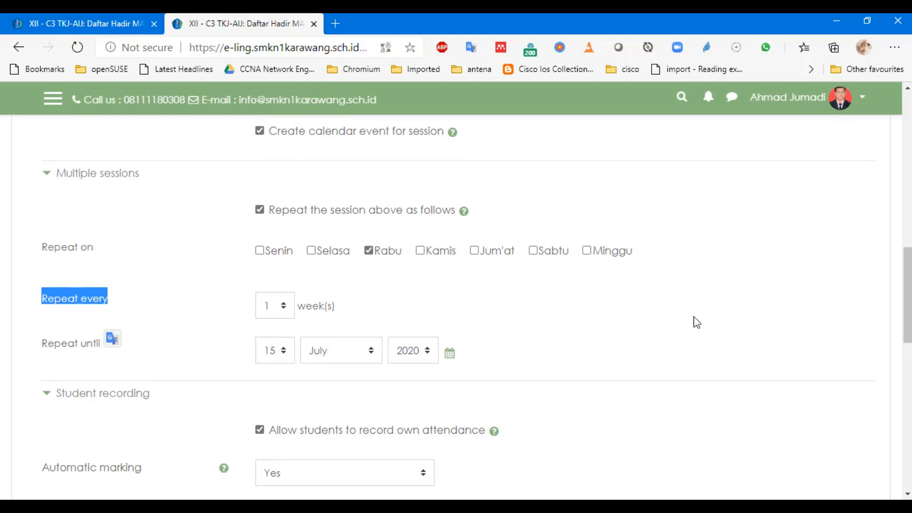
{"action": "left_click", "coordinate": [790, 317]}
{"action": "left_click_drag", "start_coordinate": [908, 272], "coordinate": [895, 281]}
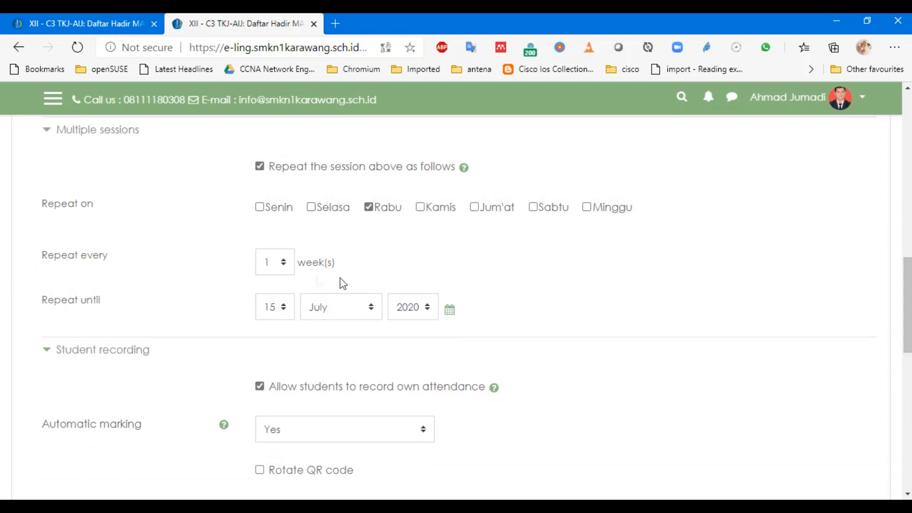
{"action": "left_click", "coordinate": [277, 262]}
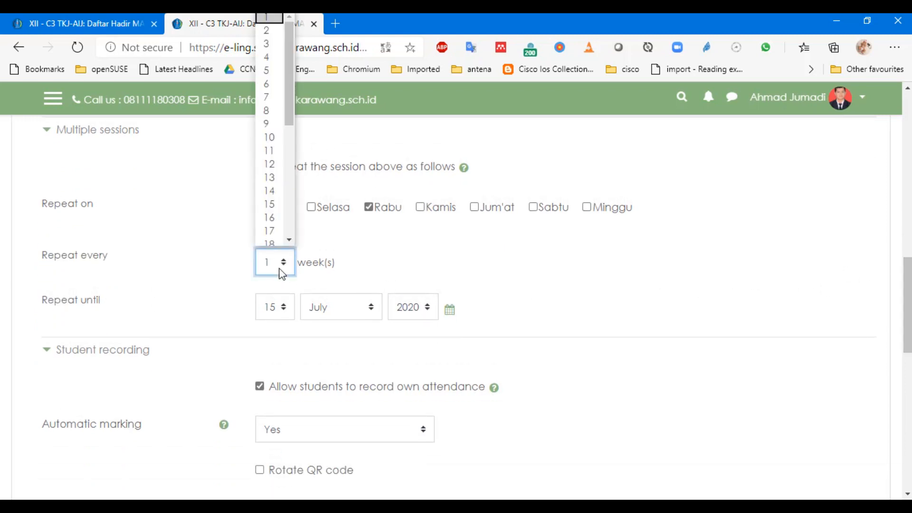
{"action": "left_click", "coordinate": [277, 19]}
{"action": "left_click", "coordinate": [385, 264]}
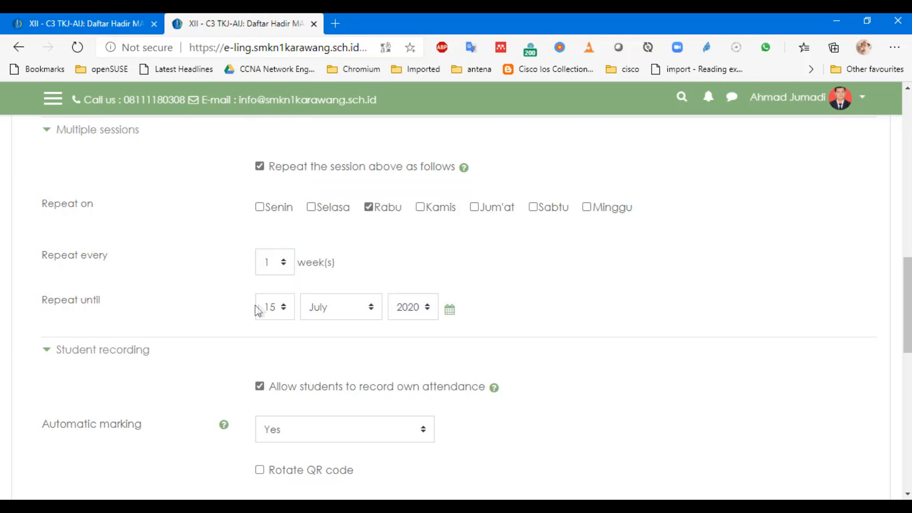
{"action": "left_click", "coordinate": [267, 308]}
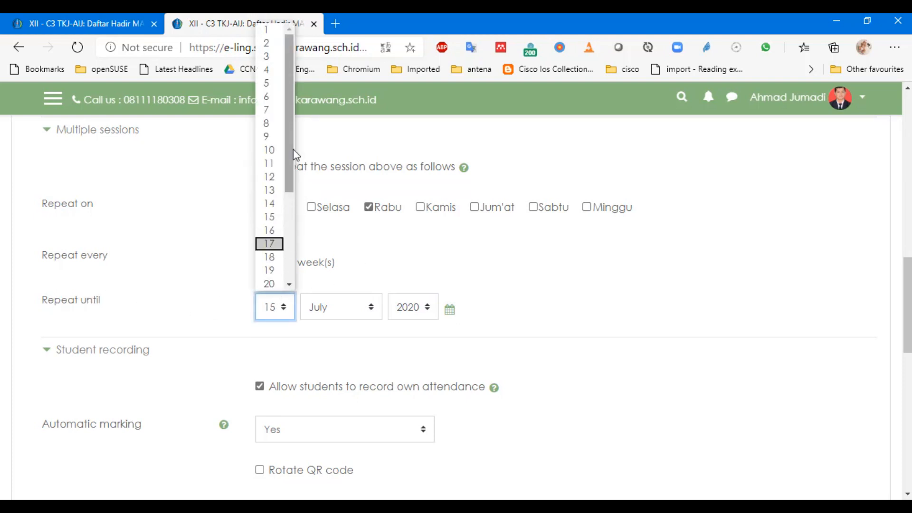
{"action": "left_click", "coordinate": [481, 278]}
{"action": "left_click", "coordinate": [481, 275]}
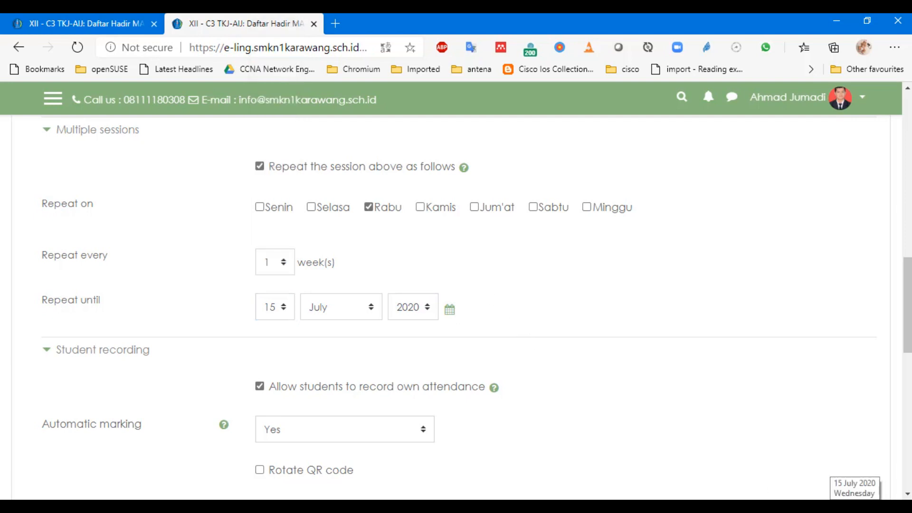
- Check the system calendar for the last Wednesday of December 2020
{"action": "left_click", "coordinate": [855, 506]}
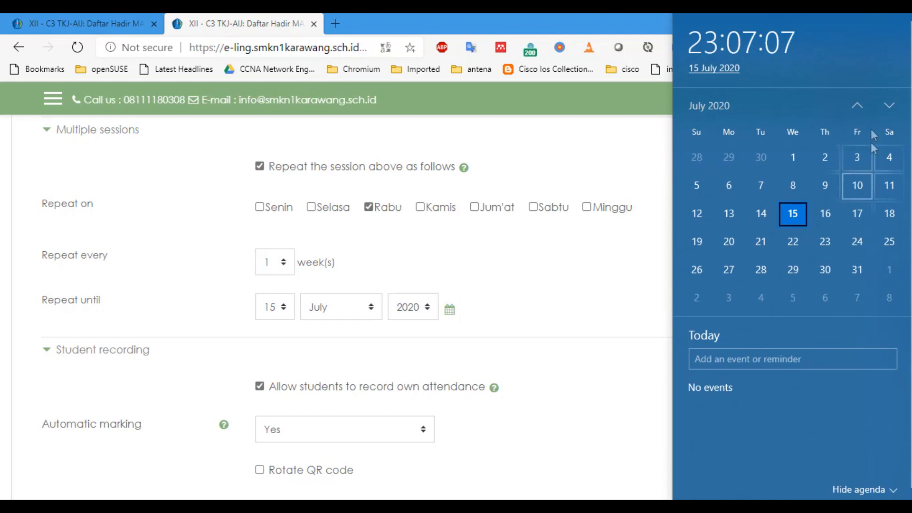
{"action": "left_click", "coordinate": [890, 107]}
{"action": "left_click", "coordinate": [890, 107]}
{"action": "left_click", "coordinate": [889, 107]}
{"action": "left_click", "coordinate": [890, 105]}
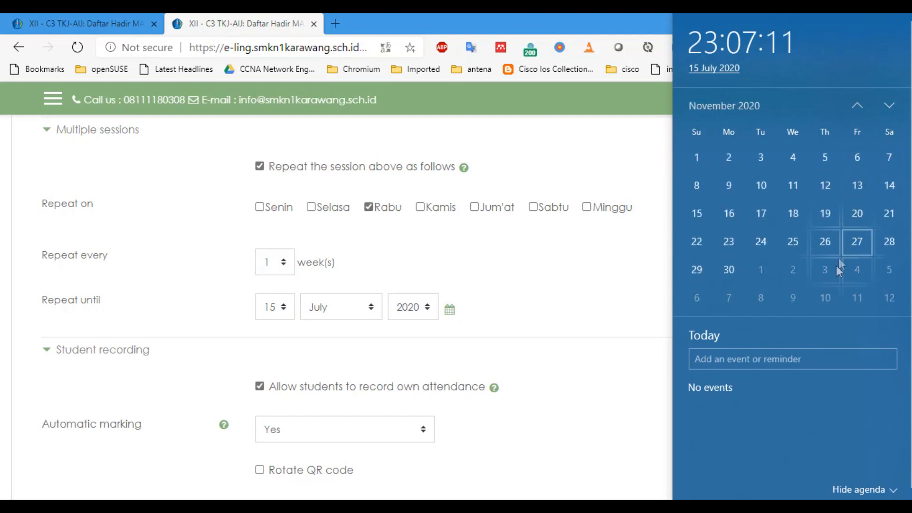
{"action": "left_click", "coordinate": [888, 105]}
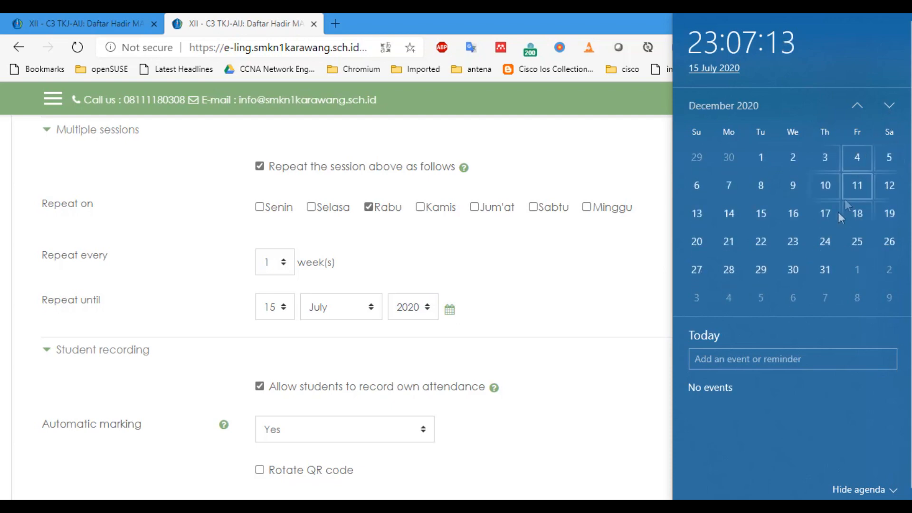
{"action": "left_click", "coordinate": [795, 271]}
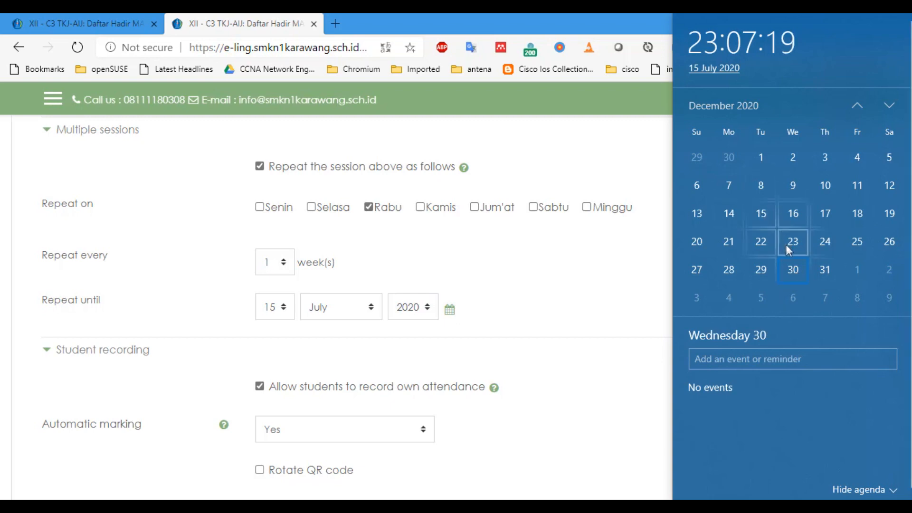
{"action": "left_click", "coordinate": [565, 332]}
- Set the session to repeat until 30 December 2020
{"action": "left_click", "coordinate": [268, 316]}
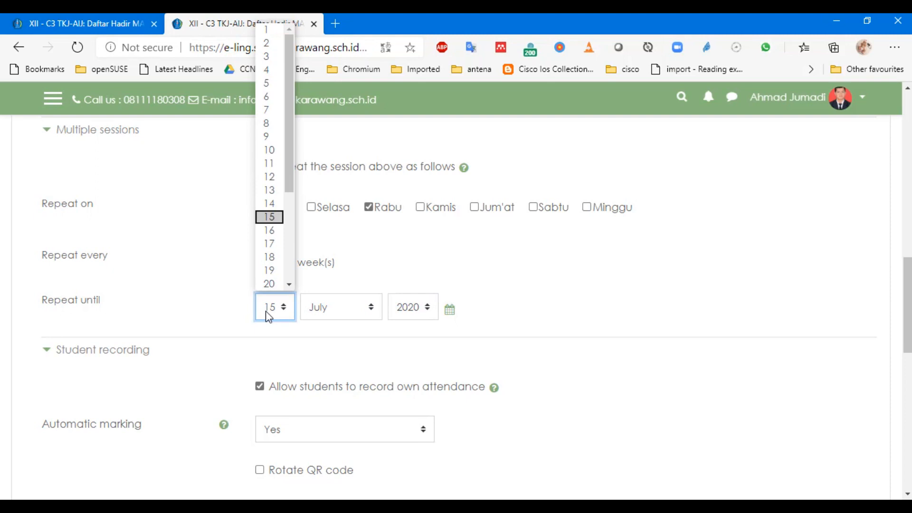
{"action": "type", "text": "30"}
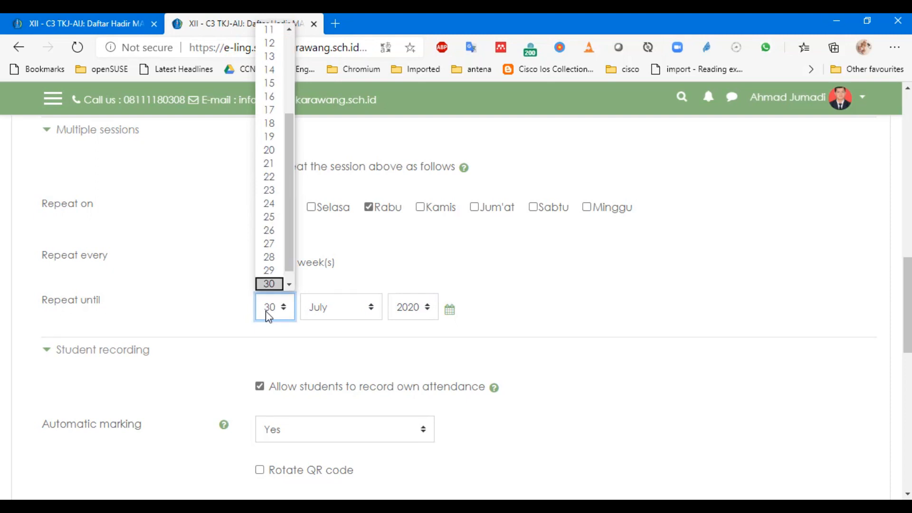
{"action": "key", "text": "Return"}
{"action": "key", "text": "Tab"}
{"action": "key", "text": "d"}
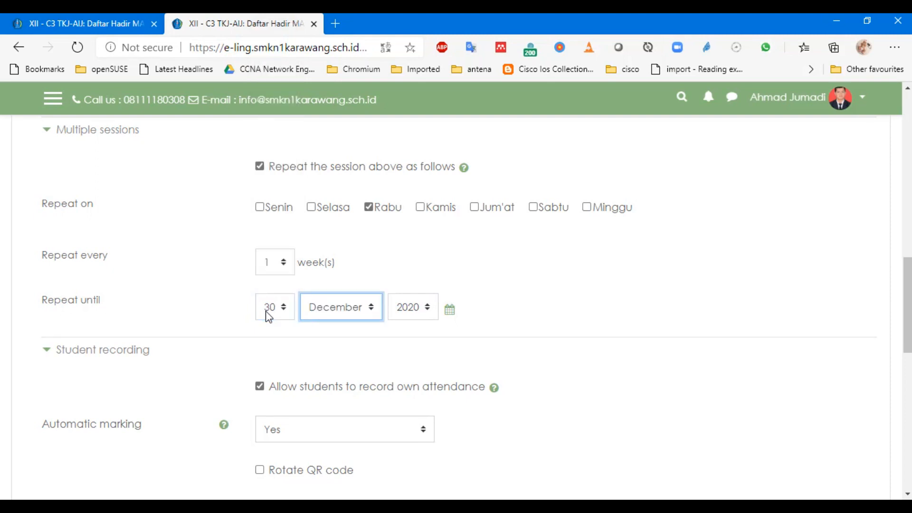
{"action": "left_click", "coordinate": [597, 302]}
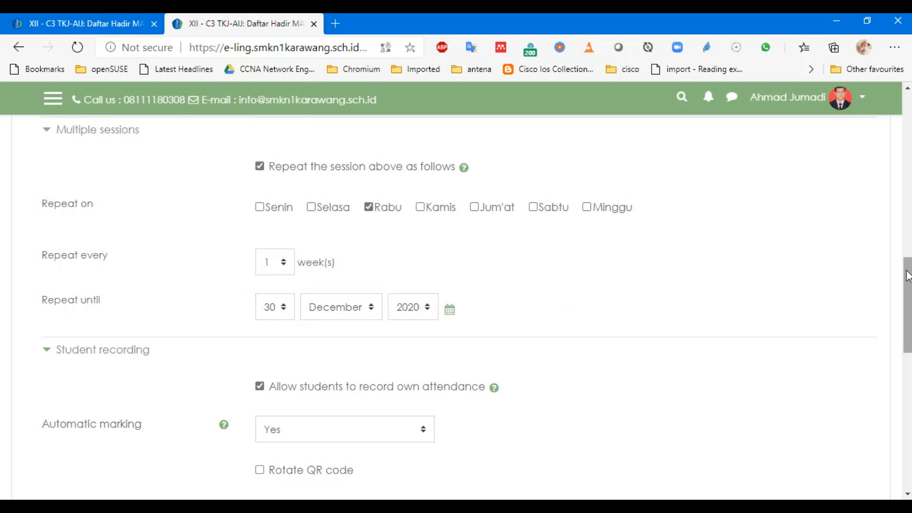
- Set automatic marking to "Set unmarked at end of session" and add the repeating sessions
{"action": "scroll", "coordinate": [908, 270], "scroll_direction": "down", "scroll_amount": 3}
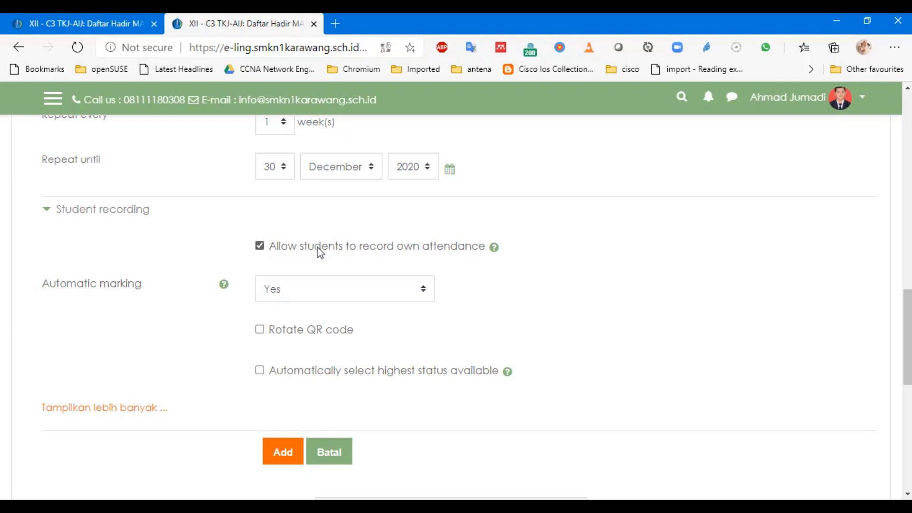
{"action": "left_click", "coordinate": [324, 290]}
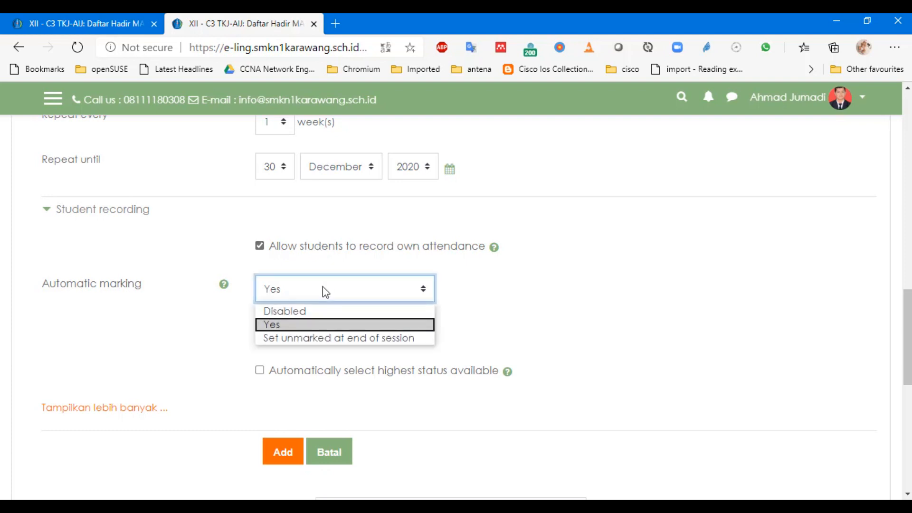
{"action": "left_click", "coordinate": [325, 338]}
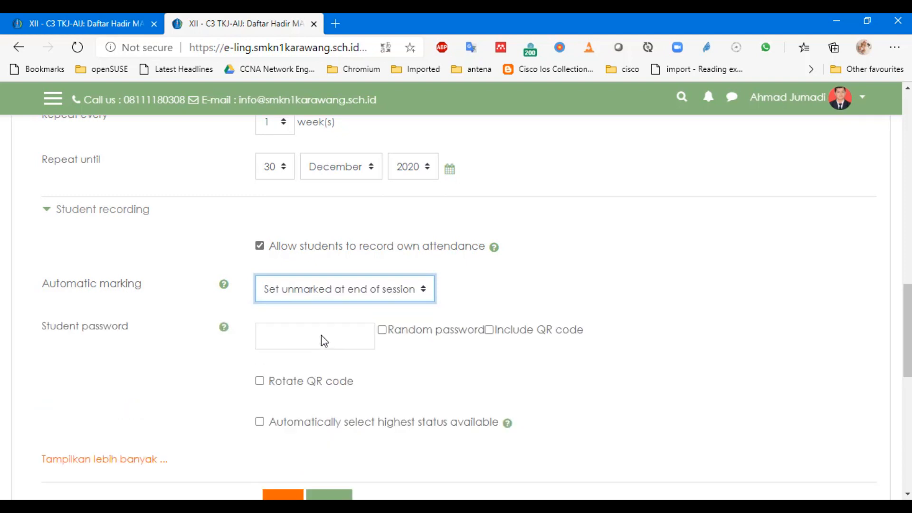
{"action": "left_click", "coordinate": [345, 299]}
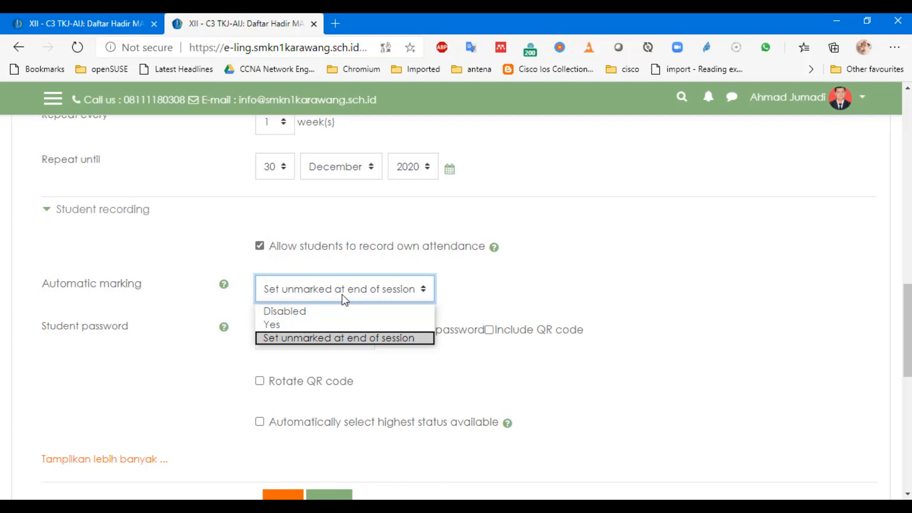
{"action": "left_click", "coordinate": [329, 338]}
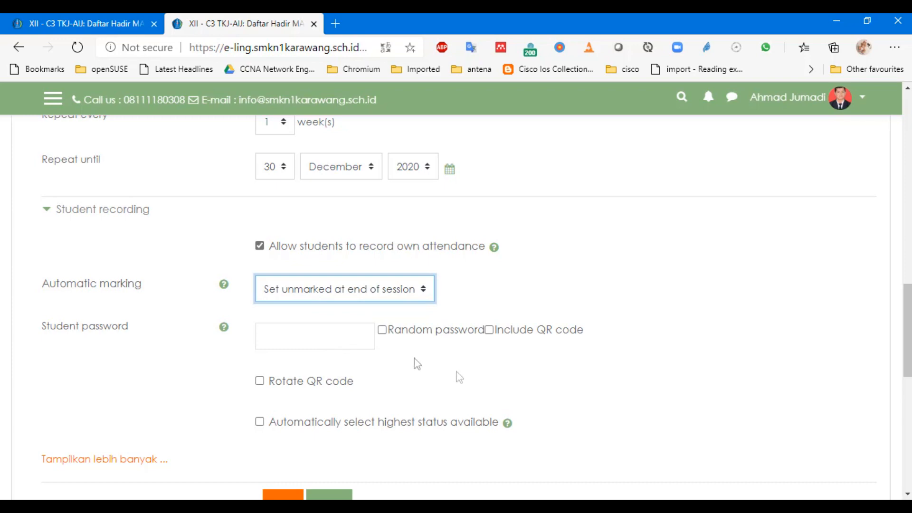
{"action": "scroll", "coordinate": [525, 387], "scroll_direction": "down", "scroll_amount": 3}
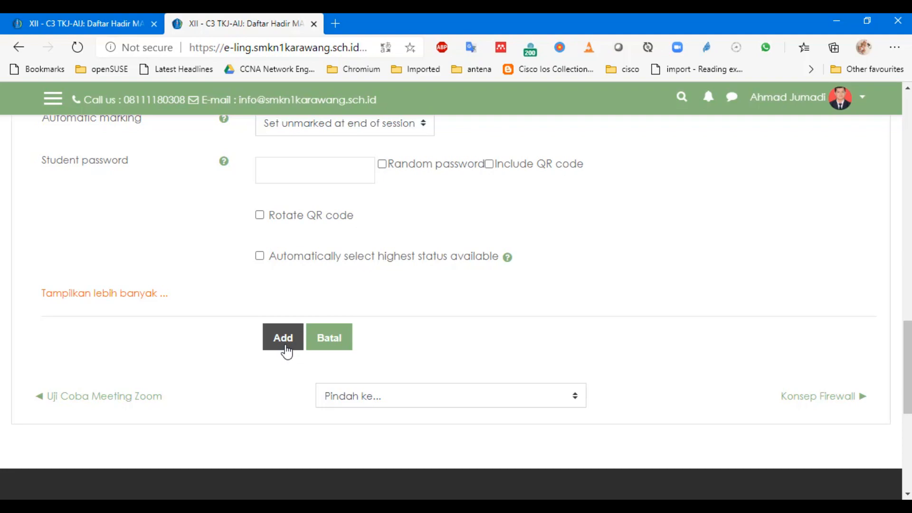
{"action": "left_click", "coordinate": [286, 349]}
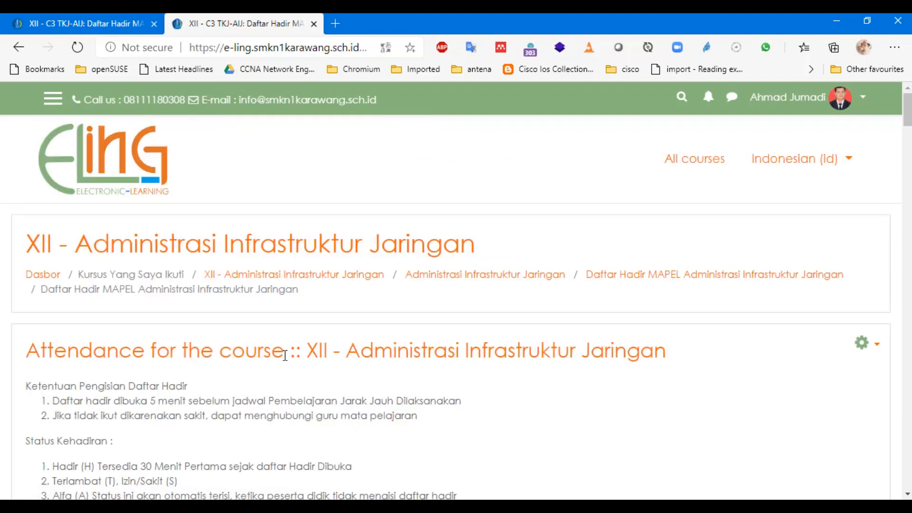
- Review the sessions list's dates, times and class groups, and dismiss the notification above it
{"action": "scroll", "coordinate": [284, 355], "scroll_direction": "down", "scroll_amount": 10}
{"action": "scroll", "coordinate": [286, 361], "scroll_direction": "up", "scroll_amount": 3}
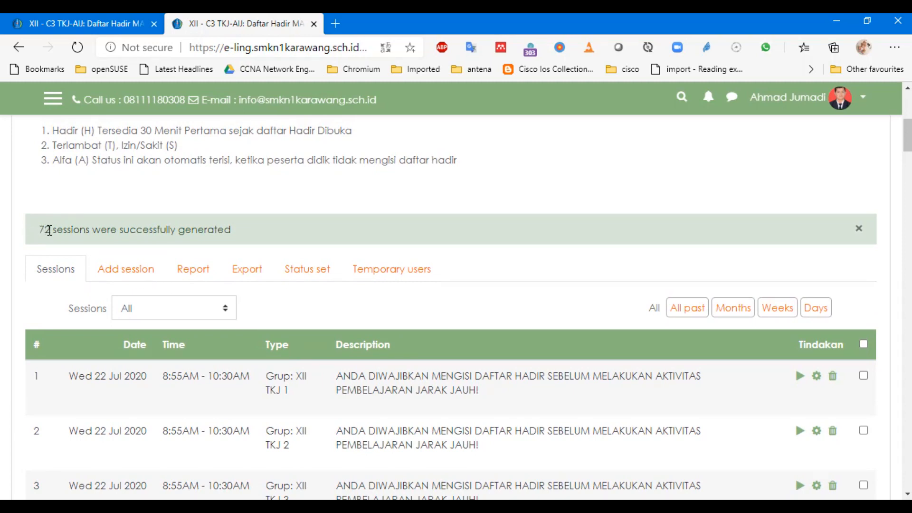
{"action": "mouse_move", "coordinate": [38, 229]}
{"action": "left_mouse_down"}
{"action": "mouse_move", "coordinate": [255, 236]}
{"action": "mouse_move", "coordinate": [37, 237]}
{"action": "left_mouse_up"}
{"action": "left_click", "coordinate": [256, 236]}
{"action": "left_click", "coordinate": [116, 235]}
{"action": "scroll", "coordinate": [254, 404], "scroll_direction": "down", "scroll_amount": 3}
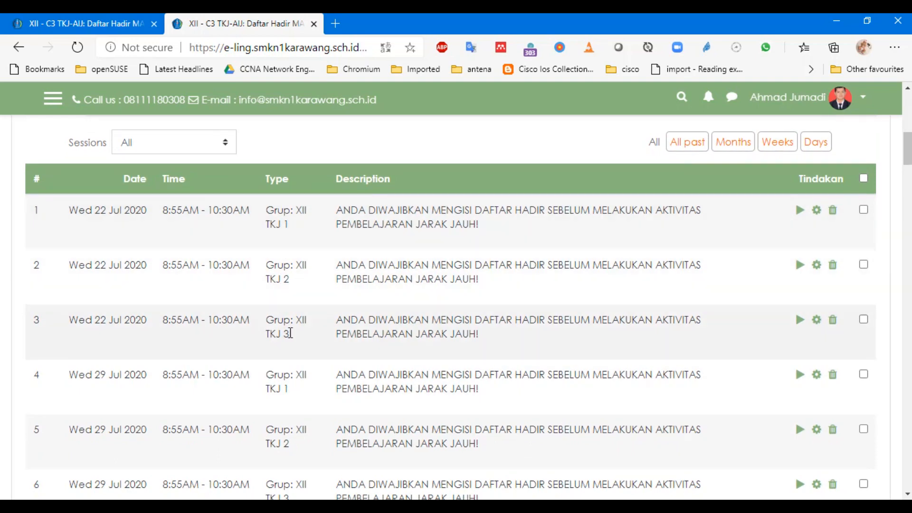
{"action": "scroll", "coordinate": [290, 333], "scroll_direction": "up", "scroll_amount": 6}
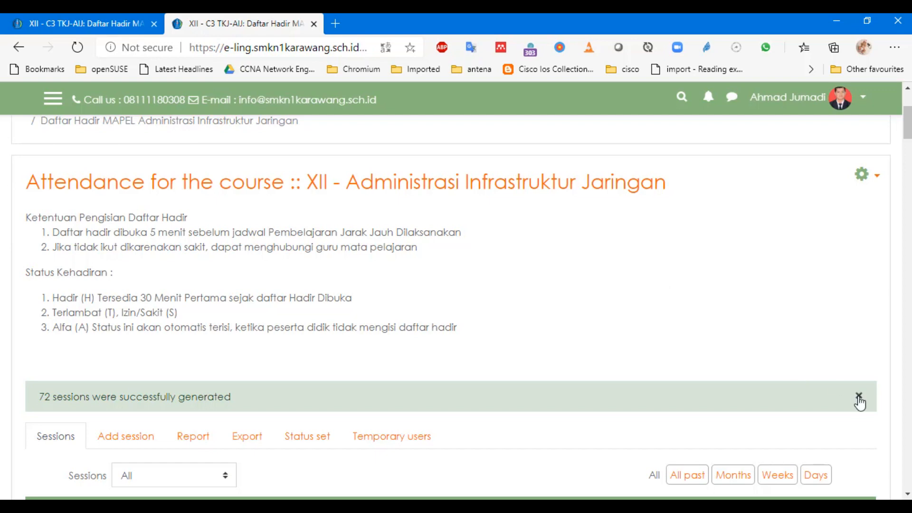
{"action": "left_click", "coordinate": [857, 398]}
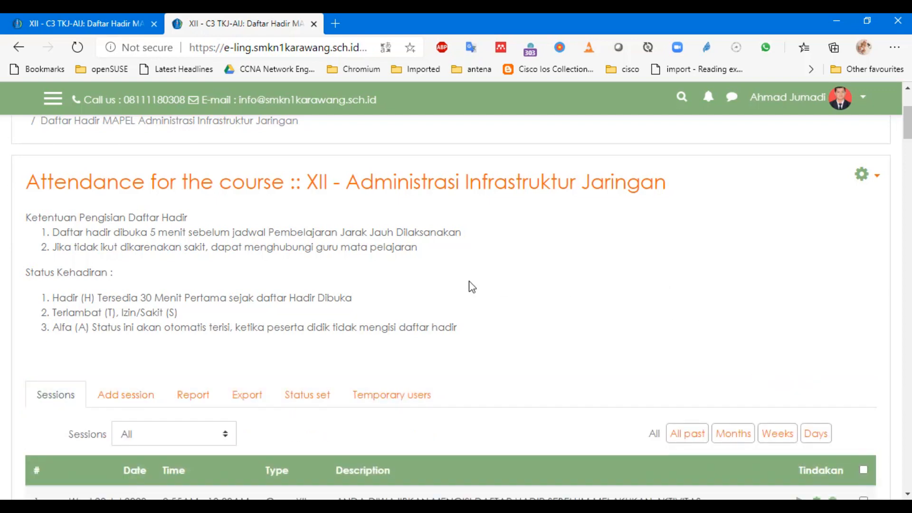
{"action": "left_click_drag", "start_coordinate": [910, 116], "coordinate": [910, 142]}
{"action": "scroll", "coordinate": [886, 162], "scroll_direction": "up", "scroll_amount": 3}
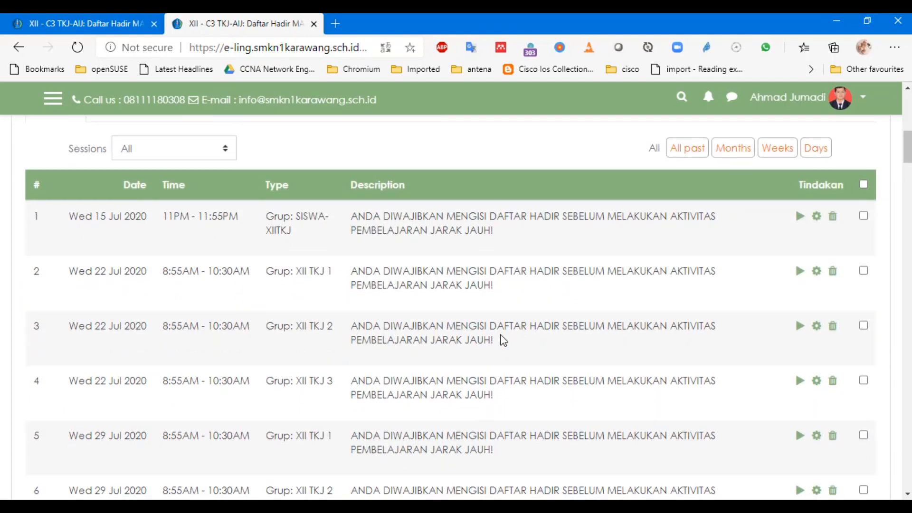
- Log out of the teacher account
{"action": "scroll", "coordinate": [498, 336], "scroll_direction": "up", "scroll_amount": 10}
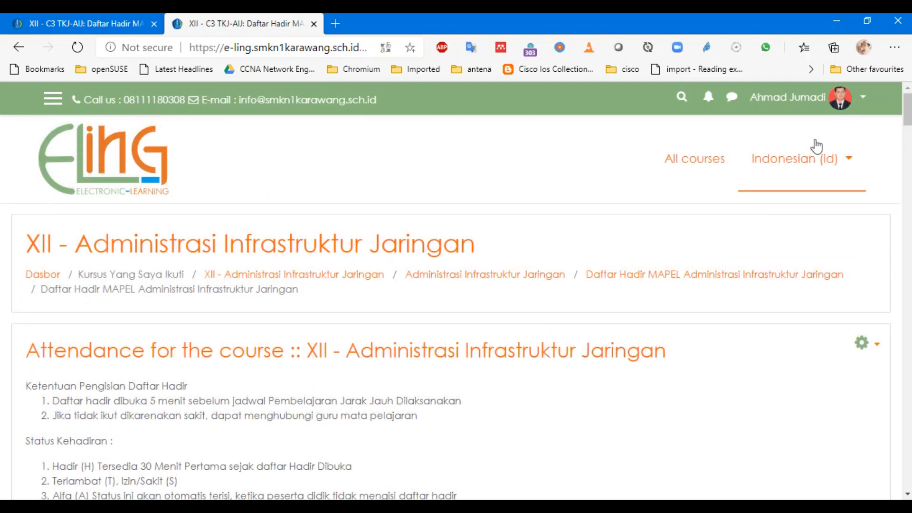
{"action": "left_click", "coordinate": [840, 98]}
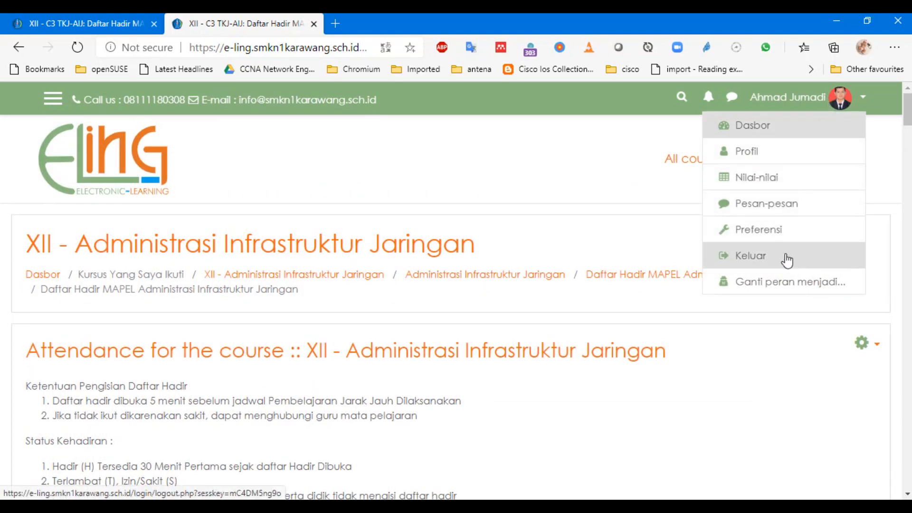
{"action": "left_click", "coordinate": [786, 259]}
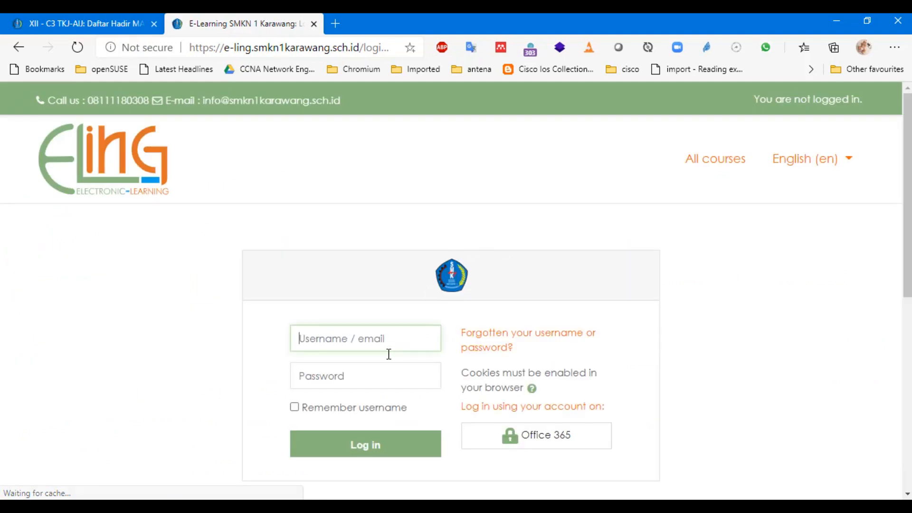
- Log in as the XII TKJ student by entering the account's username and password
{"action": "left_click", "coordinate": [395, 341]}
{"action": "type", "text": "sis"}
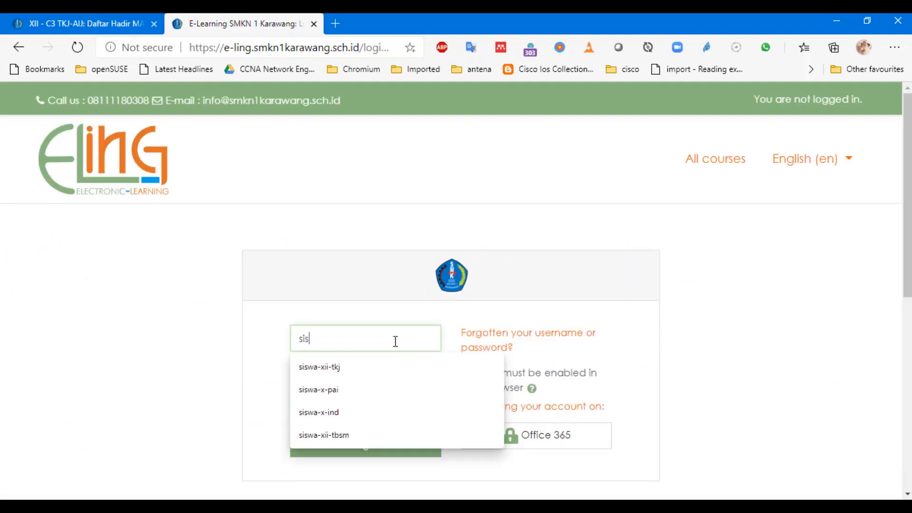
{"action": "key", "text": "Down"}
{"action": "key", "text": "Tab"}
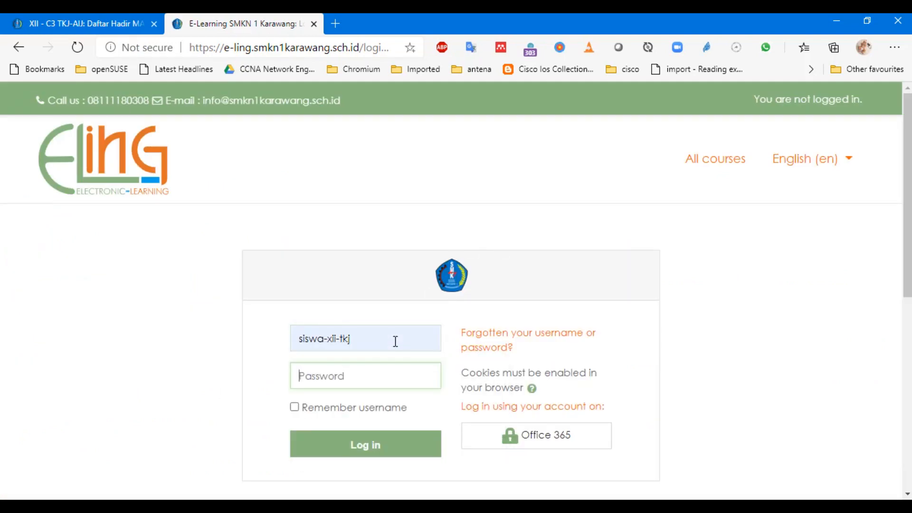
{"action": "type", "text": "••••••"}
{"action": "key", "text": "Return"}
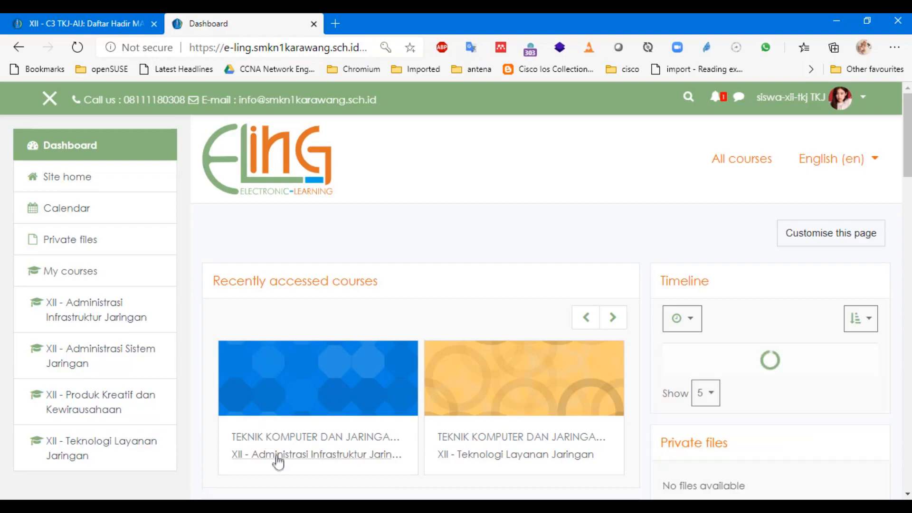
- Open the Daftar Hadir MAPEL Administrasi Infrastruktur Jaringan attendance activity in the XII - Administrasi Infrastruktur Jaringan course
{"action": "left_click", "coordinate": [278, 457]}
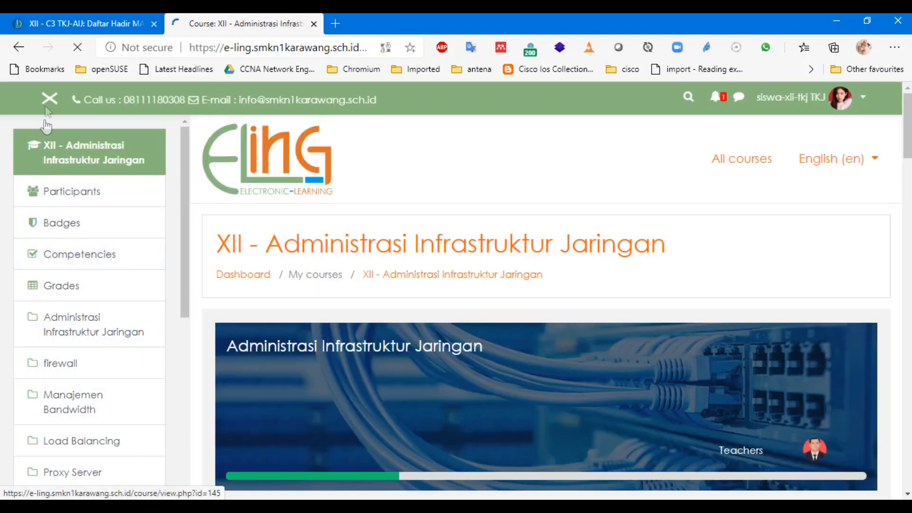
{"action": "left_click", "coordinate": [49, 100]}
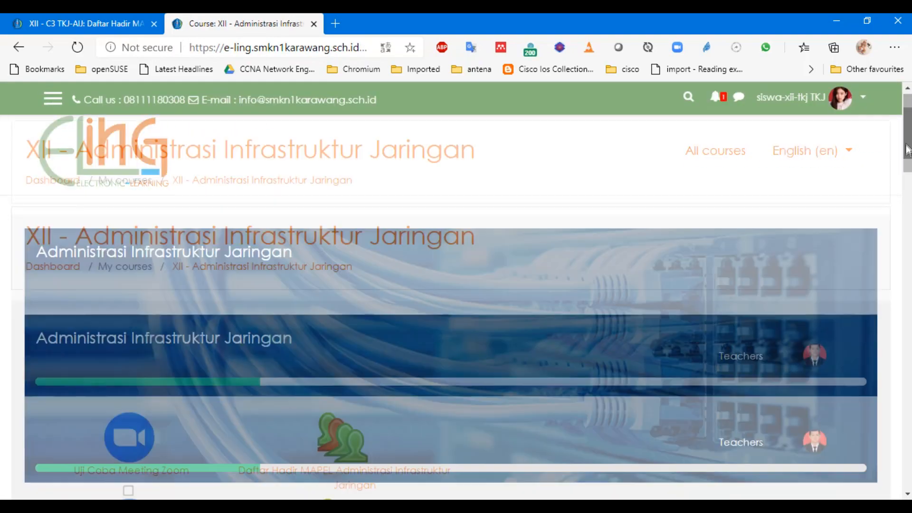
{"action": "left_click_drag", "start_coordinate": [907, 135], "coordinate": [908, 171]}
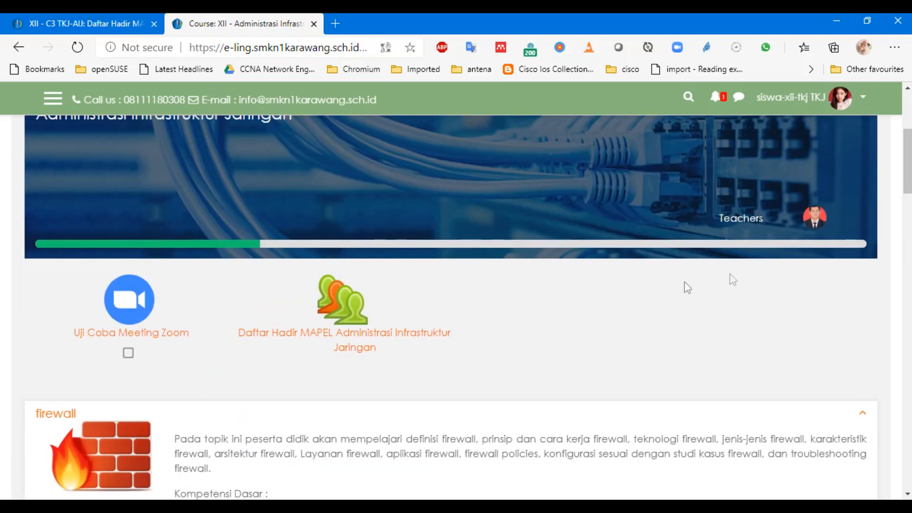
{"action": "left_click", "coordinate": [389, 341]}
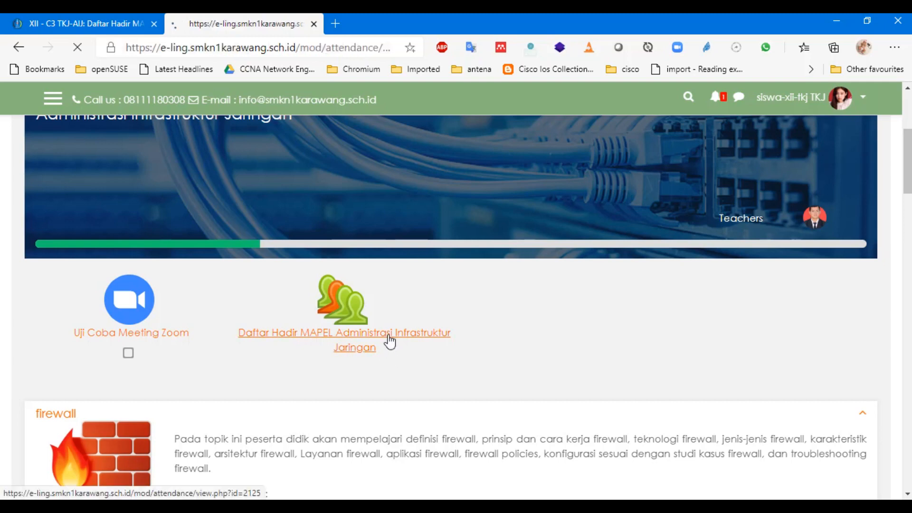
- Examine the date and time window of the student's July attendance session
{"action": "scroll", "coordinate": [391, 338], "scroll_direction": "down", "scroll_amount": 7}
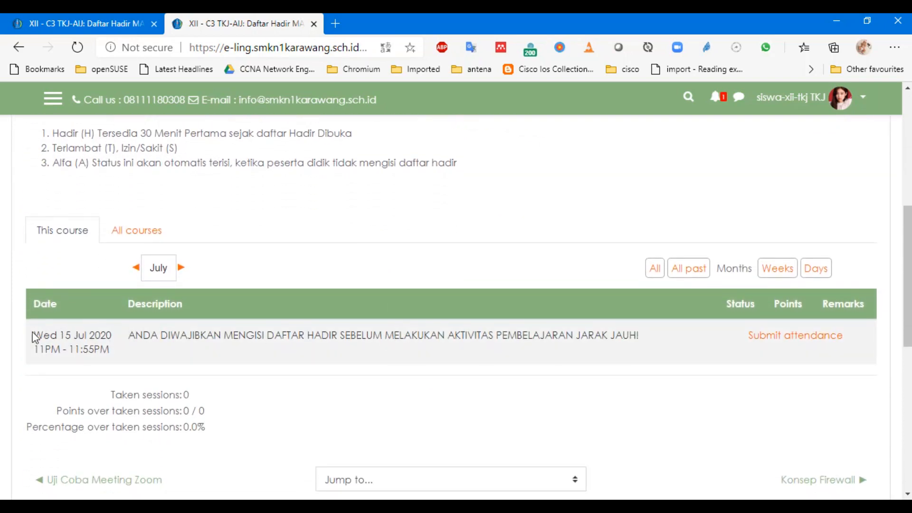
{"action": "left_click_drag", "start_coordinate": [32, 339], "coordinate": [317, 367]}
{"action": "left_click", "coordinate": [370, 368]}
{"action": "left_click_drag", "start_coordinate": [34, 336], "coordinate": [135, 359]}
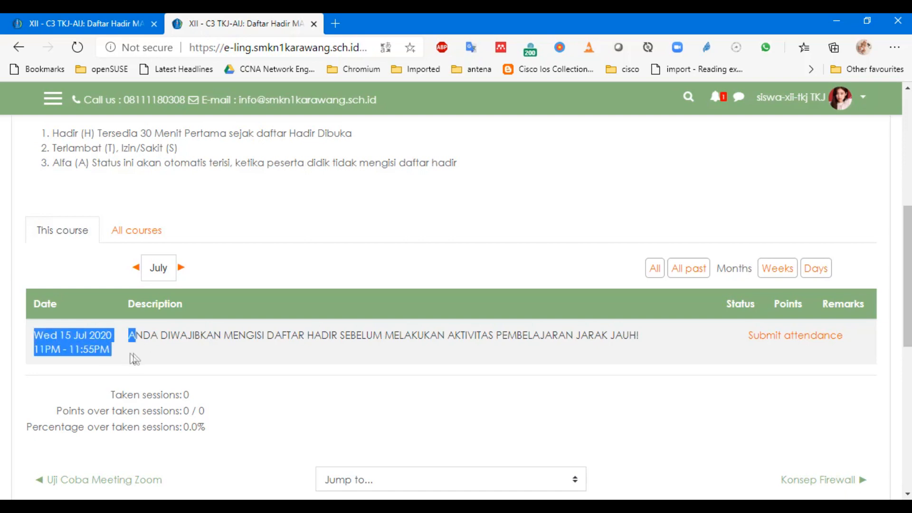
{"action": "left_click", "coordinate": [112, 354]}
{"action": "left_click_drag", "start_coordinate": [35, 335], "coordinate": [112, 356]}
{"action": "left_click", "coordinate": [113, 355]}
{"action": "left_click_drag", "start_coordinate": [110, 350], "coordinate": [70, 351]}
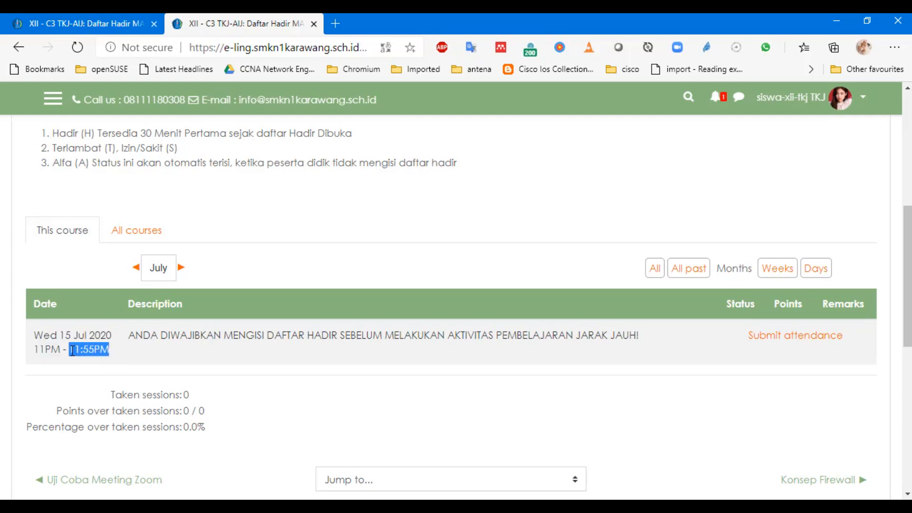
{"action": "left_click", "coordinate": [124, 349]}
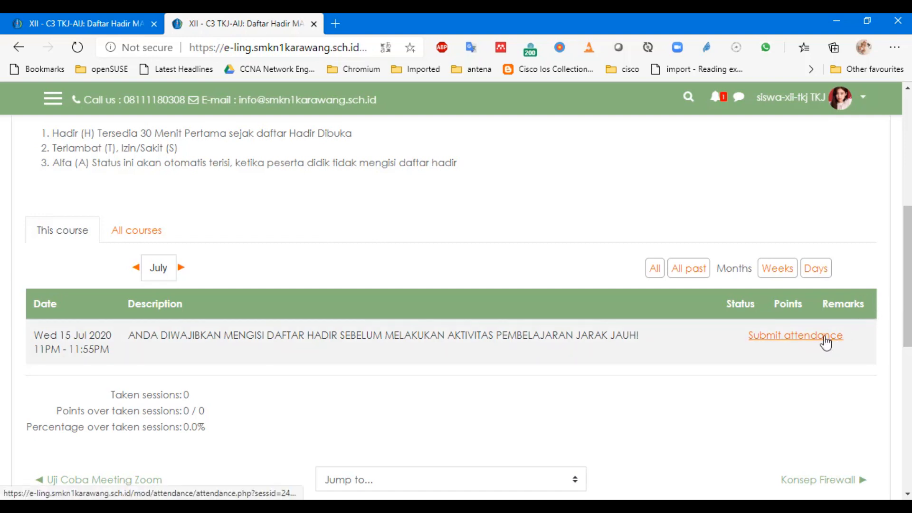
- Submit the student's attendance for the 15 July 2020 11PM session with the status TERLAMBAT
{"action": "left_click", "coordinate": [825, 338]}
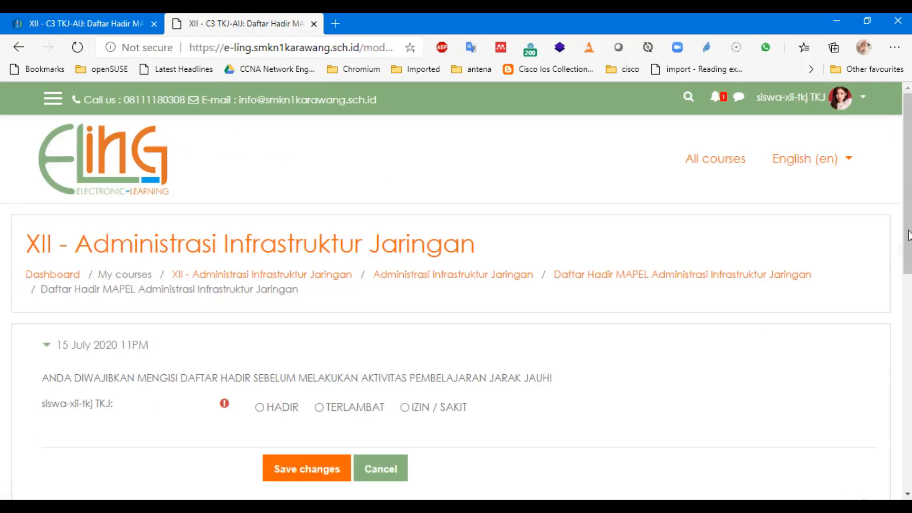
{"action": "scroll", "coordinate": [909, 178], "scroll_direction": "down", "scroll_amount": 2}
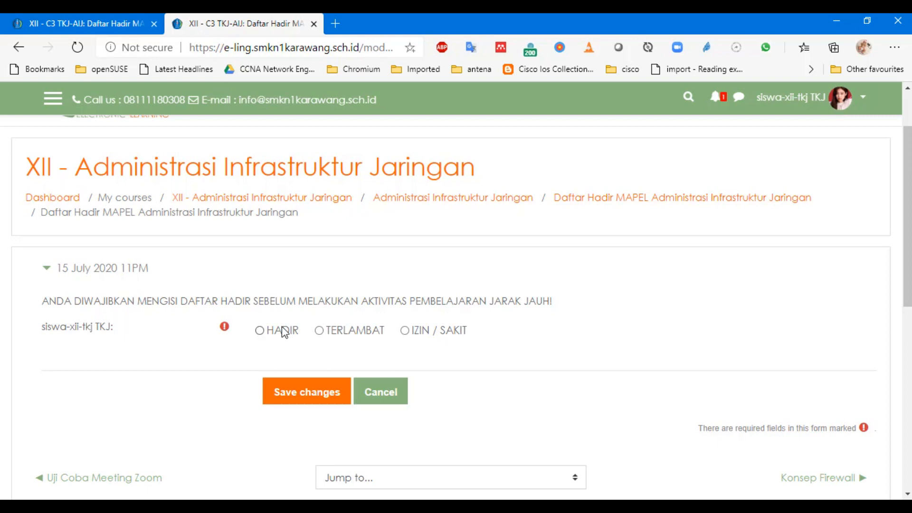
{"action": "left_click", "coordinate": [283, 332]}
{"action": "left_click", "coordinate": [358, 338]}
{"action": "left_click", "coordinate": [428, 338]}
{"action": "left_click", "coordinate": [285, 334]}
{"action": "left_click", "coordinate": [327, 396]}
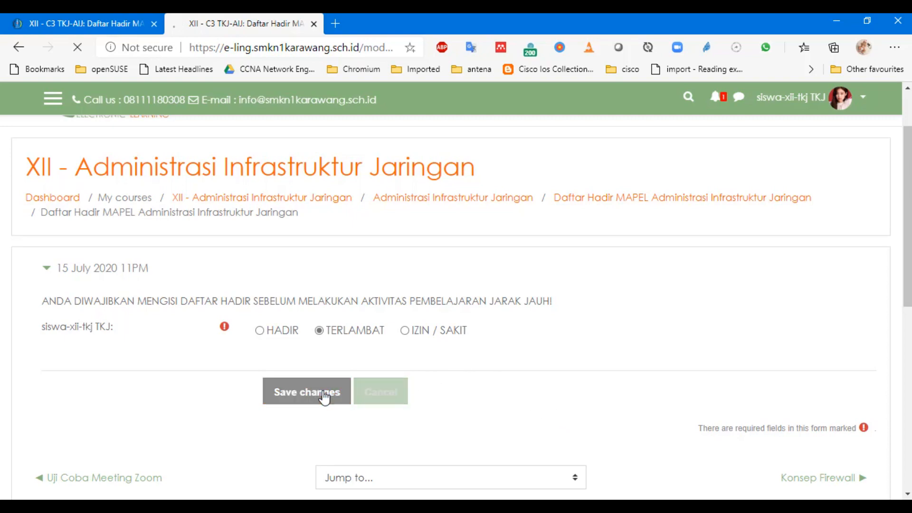
- Examine the status, points and remarks recorded for the student's 15 July session
{"action": "scroll", "coordinate": [558, 346], "scroll_direction": "down", "scroll_amount": 8}
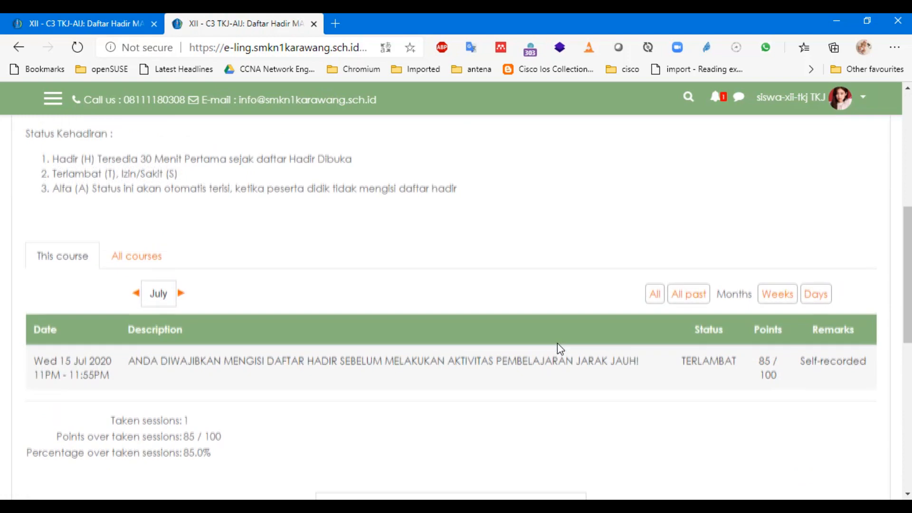
{"action": "scroll", "coordinate": [557, 348], "scroll_direction": "up", "scroll_amount": 2}
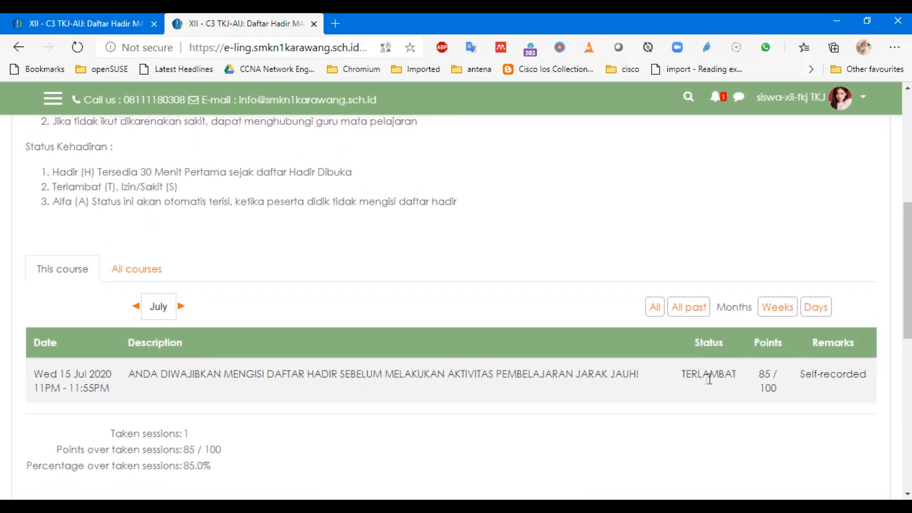
{"action": "left_click_drag", "start_coordinate": [682, 376], "coordinate": [791, 386]}
{"action": "left_click", "coordinate": [797, 393]}
{"action": "left_click_drag", "start_coordinate": [36, 376], "coordinate": [813, 390]}
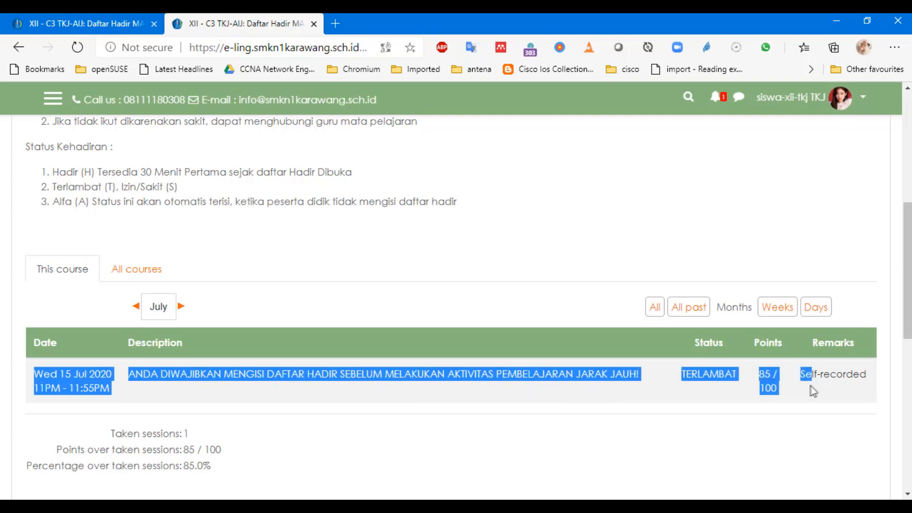
{"action": "left_click", "coordinate": [852, 384]}
{"action": "scroll", "coordinate": [766, 380], "scroll_direction": "down", "scroll_amount": 3}
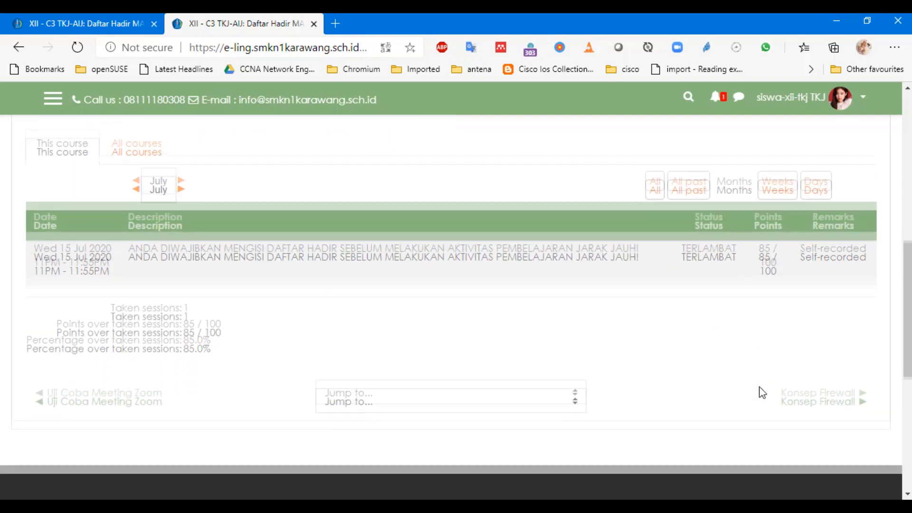
{"action": "scroll", "coordinate": [759, 378], "scroll_direction": "up", "scroll_amount": 3}
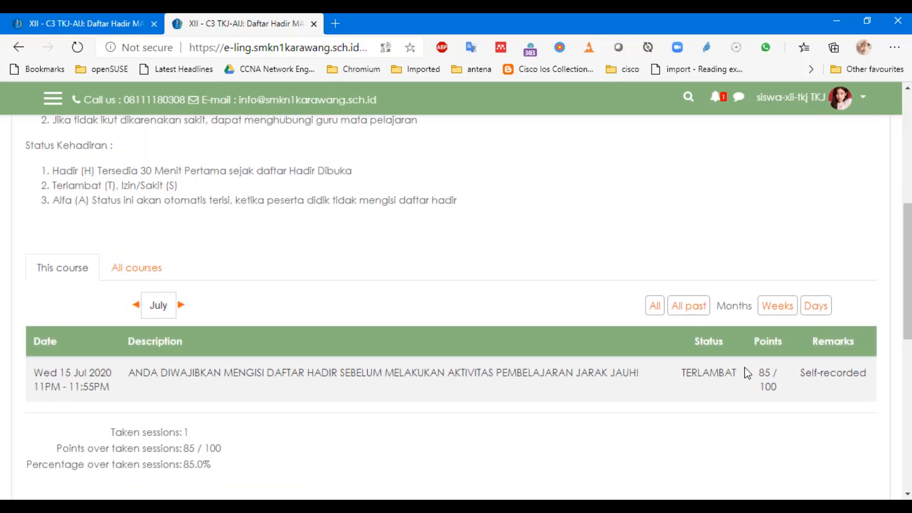
- Show all of the student's sessions in this course and review the attendance totals below the list
{"action": "left_click", "coordinate": [655, 306]}
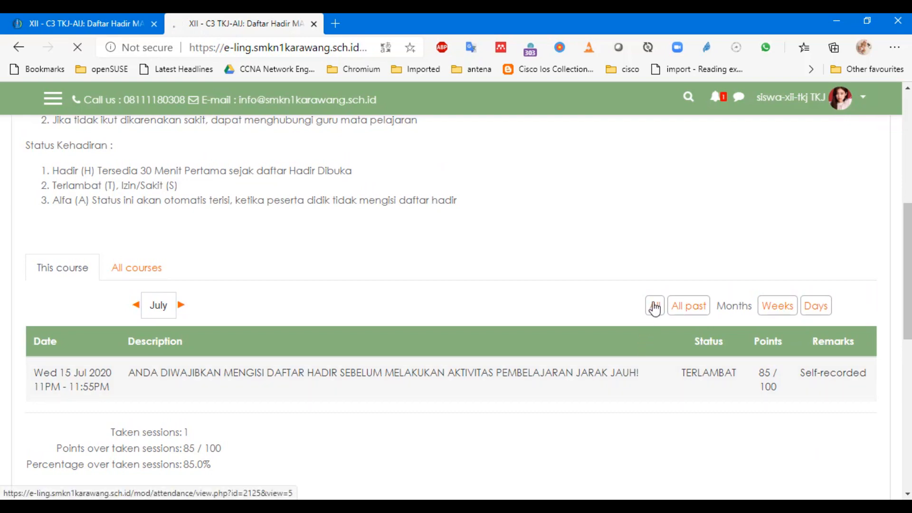
{"action": "scroll", "coordinate": [665, 346], "scroll_direction": "down", "scroll_amount": 7}
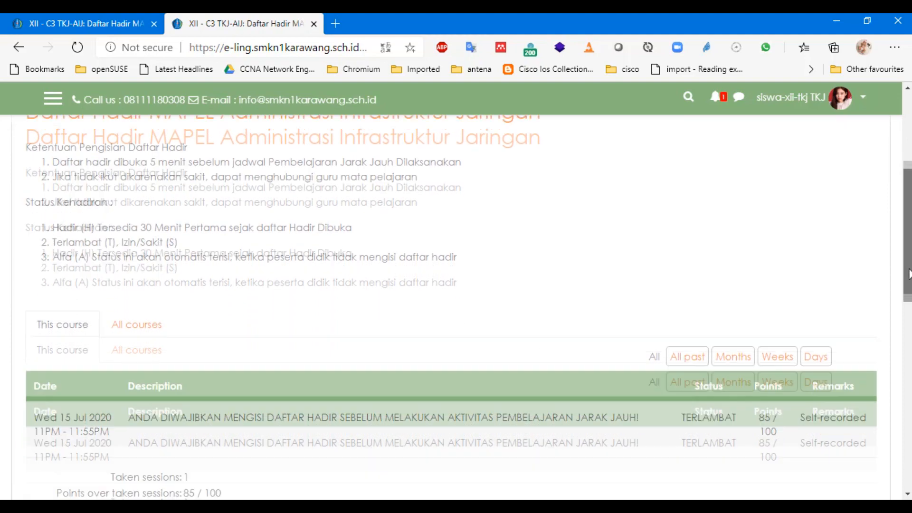
{"action": "scroll", "coordinate": [617, 360], "scroll_direction": "down", "scroll_amount": 3}
{"action": "scroll", "coordinate": [584, 359], "scroll_direction": "up", "scroll_amount": 2}
{"action": "scroll", "coordinate": [636, 305], "scroll_direction": "down", "scroll_amount": 2}
{"action": "scroll", "coordinate": [546, 332], "scroll_direction": "up", "scroll_amount": 2}
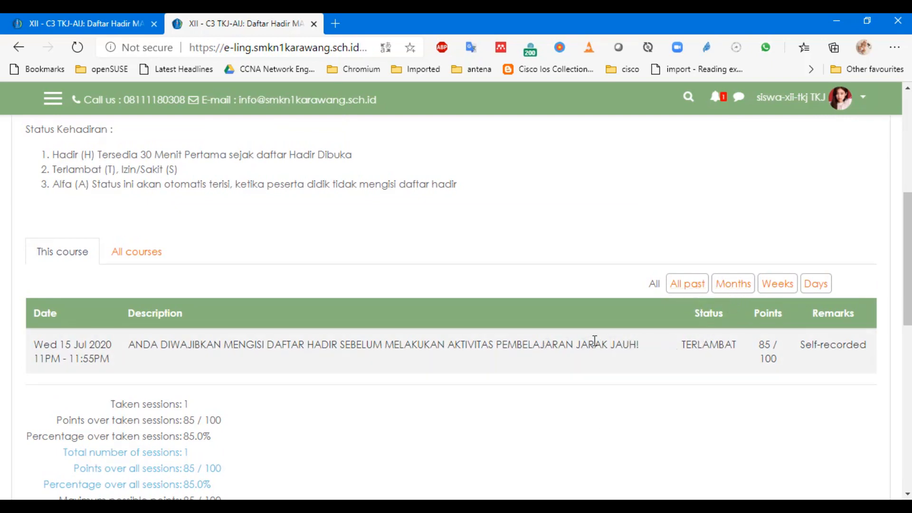
- Log out of the student account
{"action": "scroll", "coordinate": [730, 309], "scroll_direction": "up", "scroll_amount": 6}
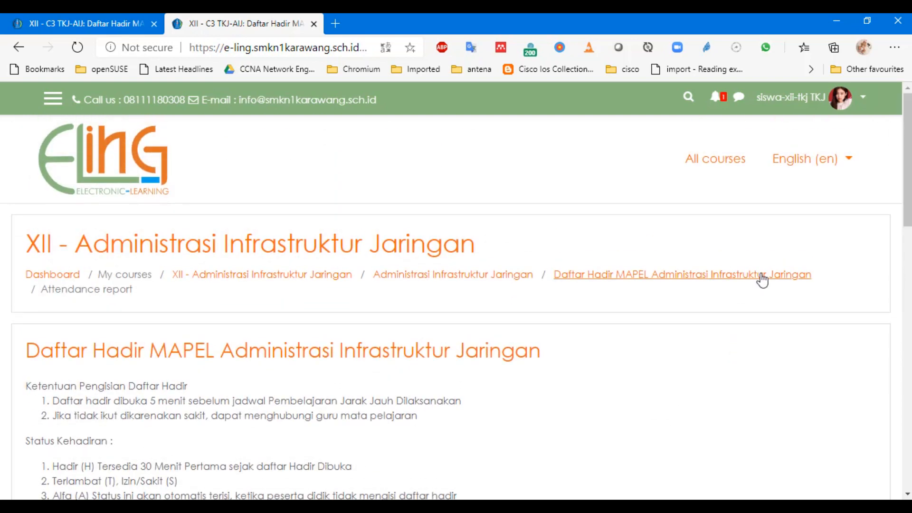
{"action": "left_click", "coordinate": [827, 101]}
{"action": "left_click", "coordinate": [811, 258]}
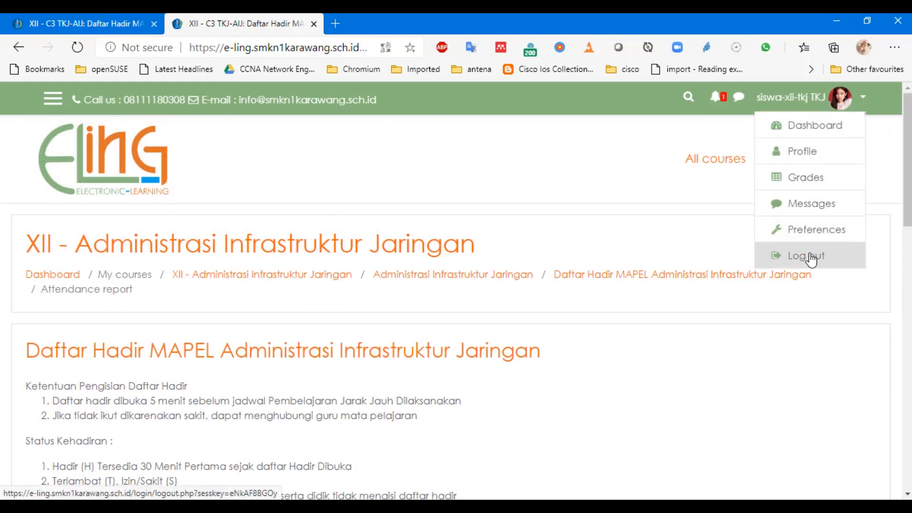
- Log in as the teacher by entering the account's username and password
{"action": "left_click", "coordinate": [373, 337]}
{"action": "left_click", "coordinate": [373, 337]}
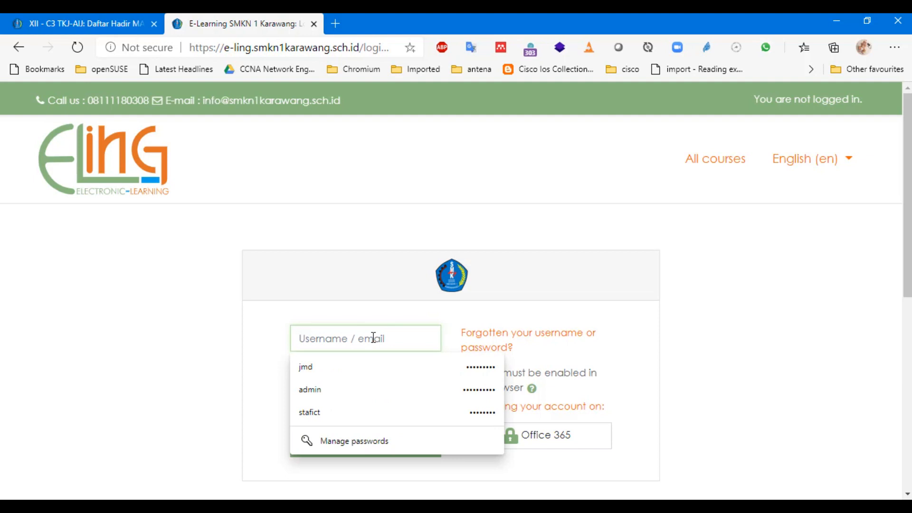
{"action": "type", "text": "ajd"}
{"action": "key", "text": "Tab"}
{"action": "type", "text": "•"}
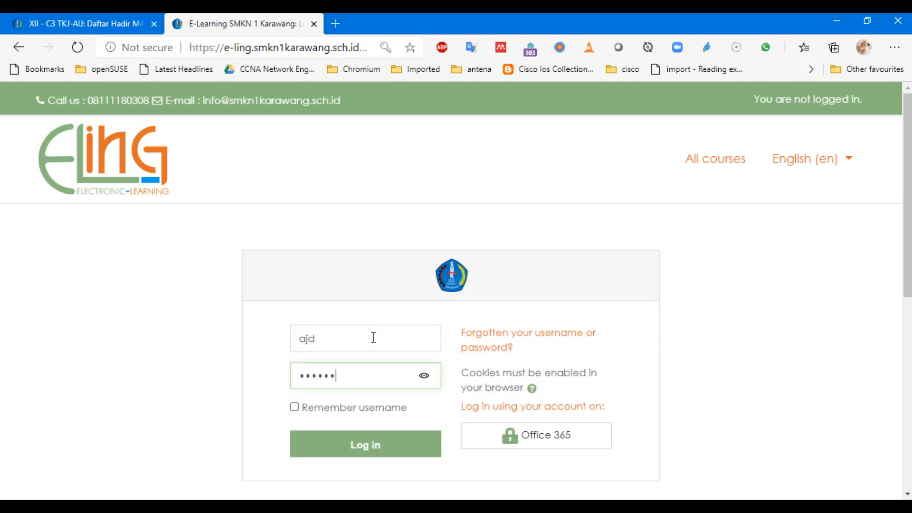
{"action": "type", "text": "•"}
{"action": "key", "text": "Return"}
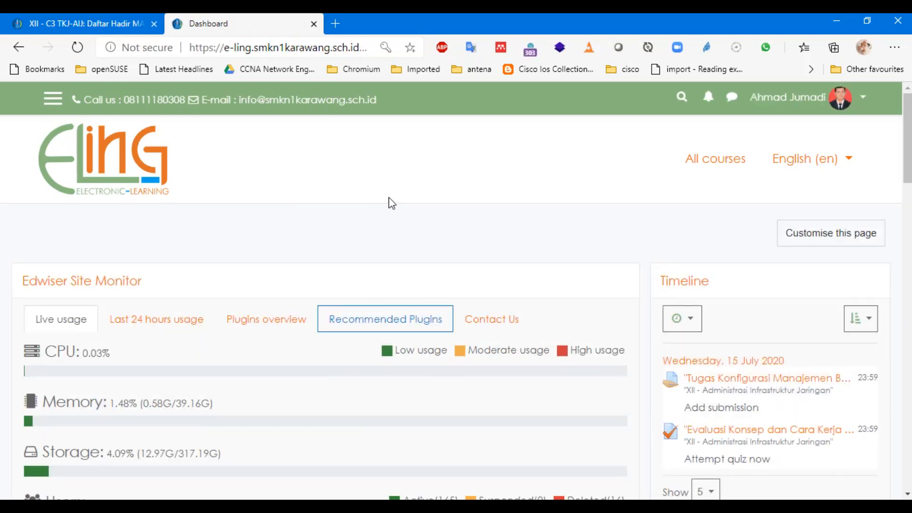
- Open the Daftar Hadir MAPEL Administrasi Infrastruktur Jaringan attendance activity in the XII - Administrasi Infrastruktur Jaringan course as the teacher
{"action": "left_click", "coordinate": [50, 103]}
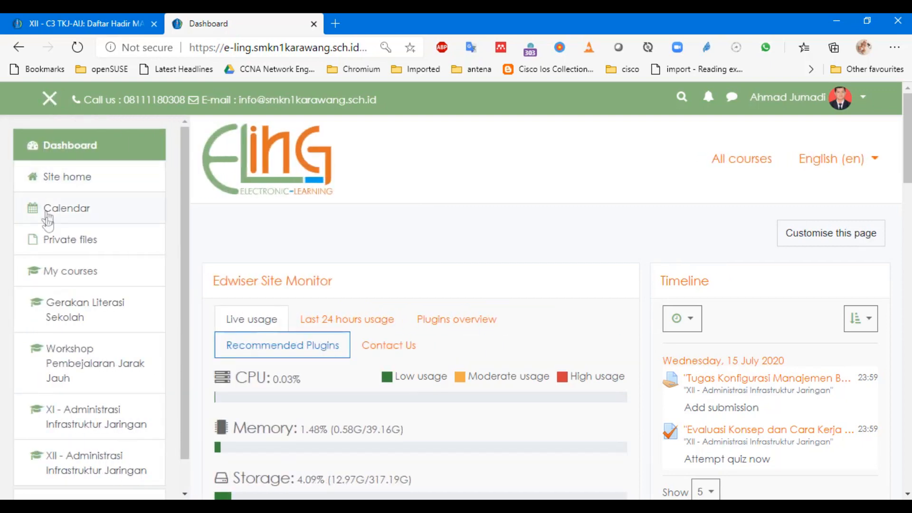
{"action": "left_click", "coordinate": [100, 463]}
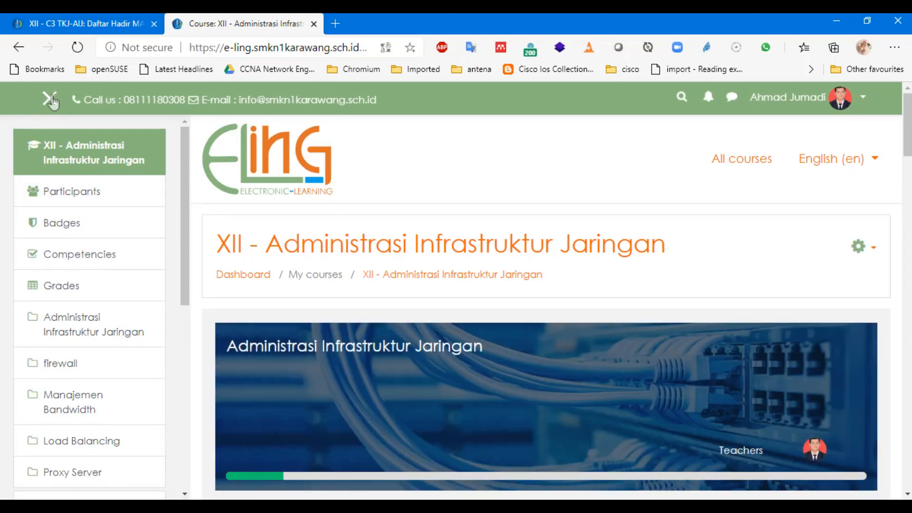
{"action": "left_click", "coordinate": [50, 101]}
{"action": "scroll", "coordinate": [428, 314], "scroll_direction": "down", "scroll_amount": 7}
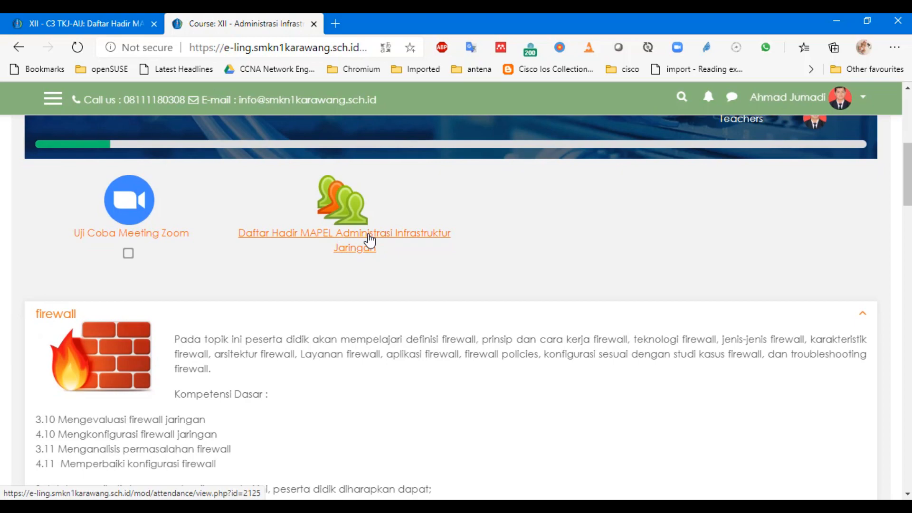
{"action": "left_click", "coordinate": [369, 241]}
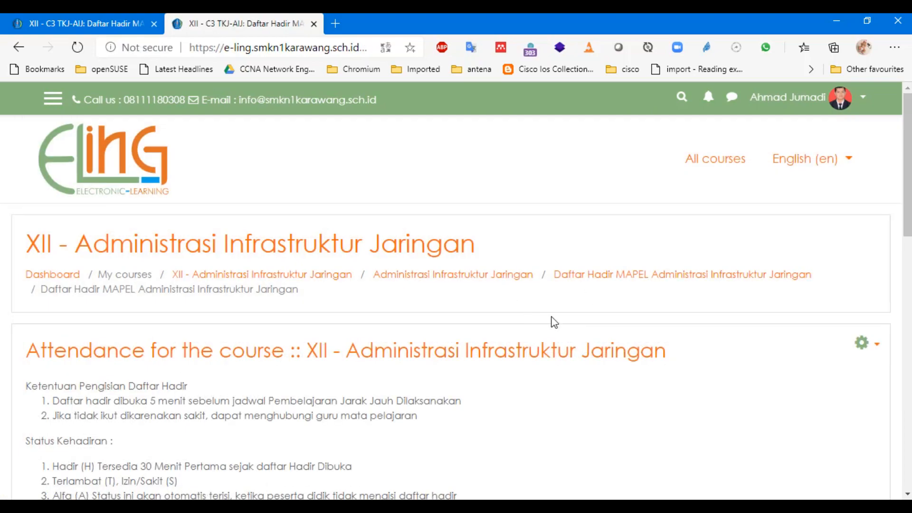
- Check the attendance session list by days and return it to the weeks view
{"action": "scroll", "coordinate": [551, 322], "scroll_direction": "down", "scroll_amount": 5}
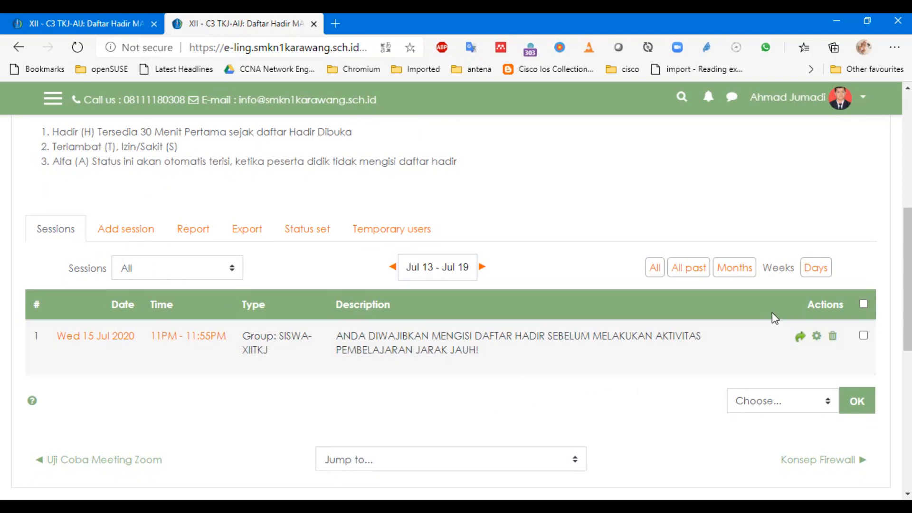
{"action": "left_click", "coordinate": [818, 276]}
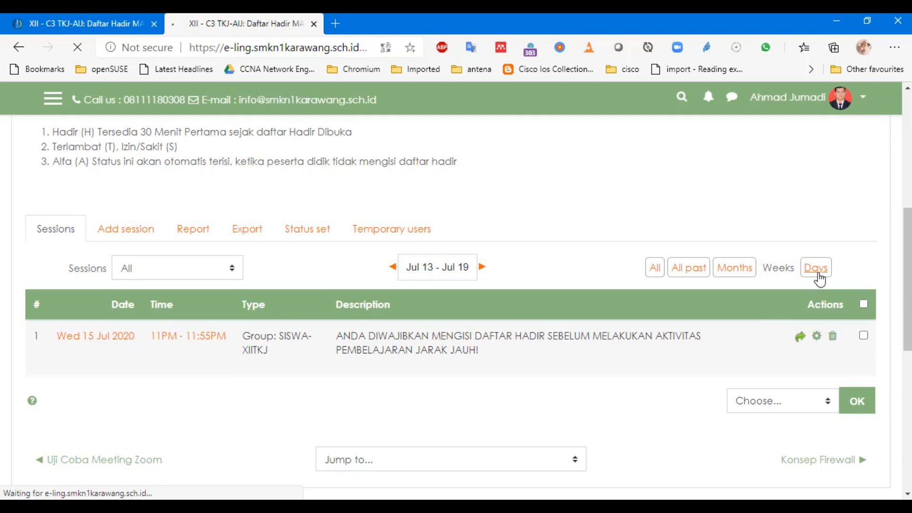
{"action": "left_click_drag", "start_coordinate": [908, 203], "coordinate": [911, 303]}
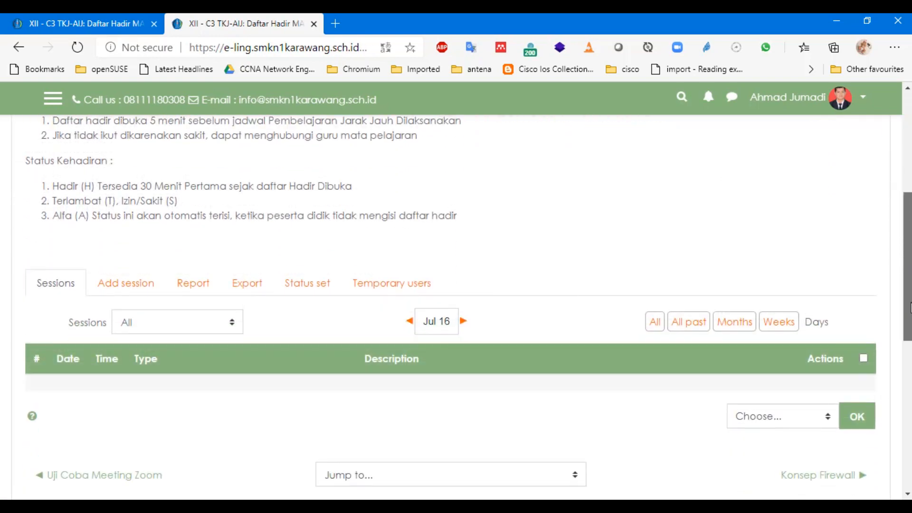
{"action": "left_click", "coordinate": [779, 322]}
{"action": "scroll", "coordinate": [776, 326], "scroll_direction": "down", "scroll_amount": 10}
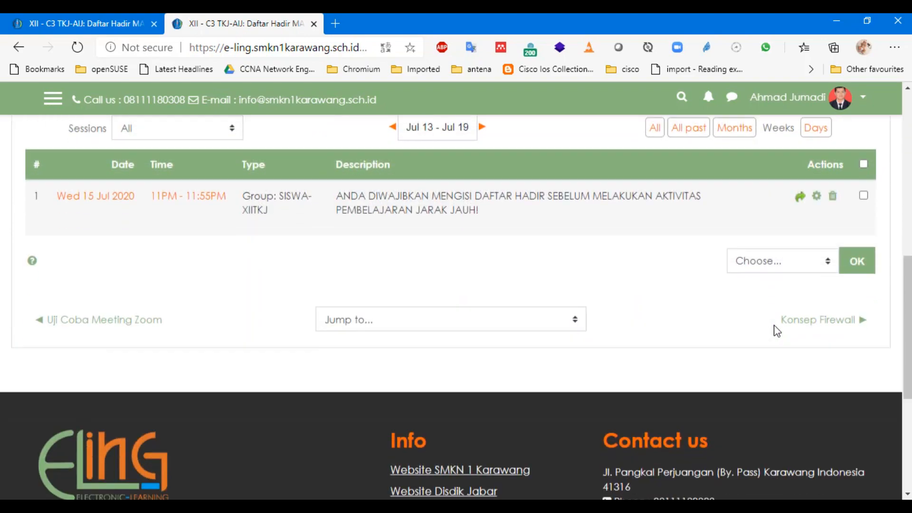
- Examine the group and available actions of the Wed 15 Jul 2020 session
{"action": "scroll", "coordinate": [777, 331], "scroll_direction": "up", "scroll_amount": 3}
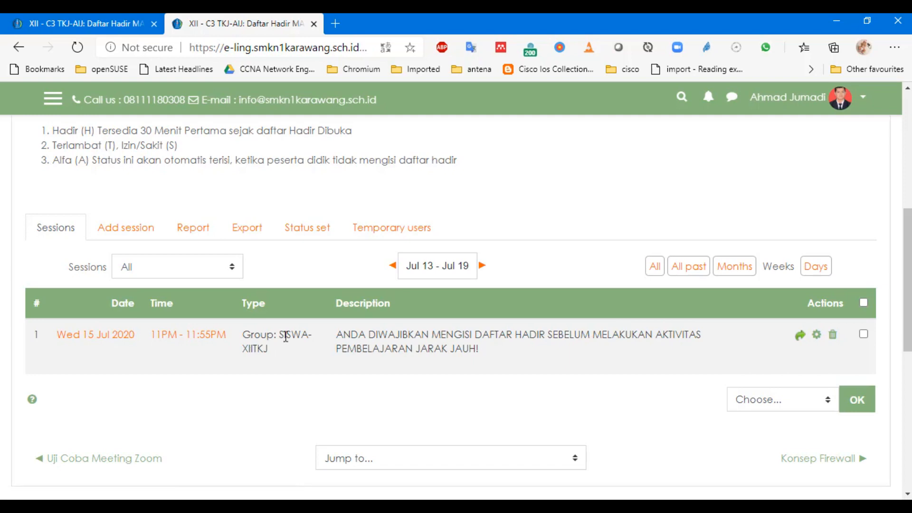
{"action": "left_click_drag", "start_coordinate": [282, 333], "coordinate": [242, 332]}
{"action": "left_click", "coordinate": [404, 345]}
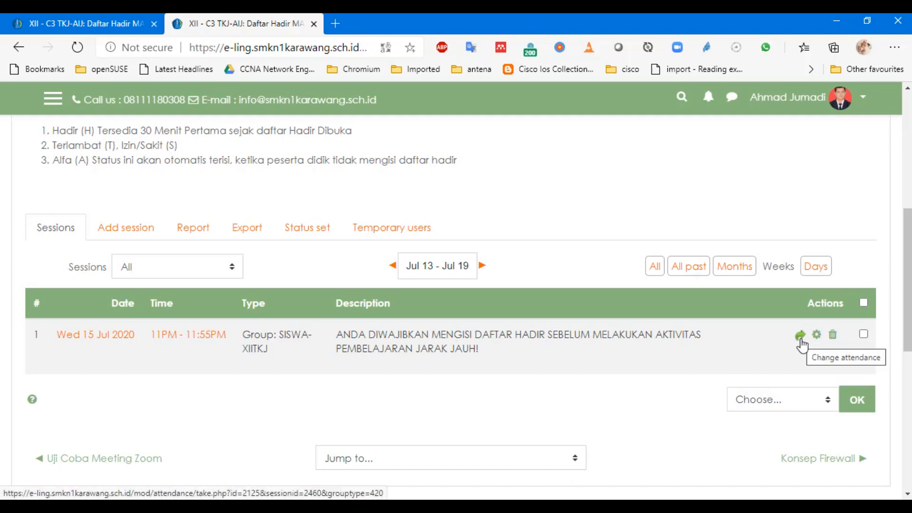
{"action": "left_click_drag", "start_coordinate": [279, 352], "coordinate": [279, 336]}
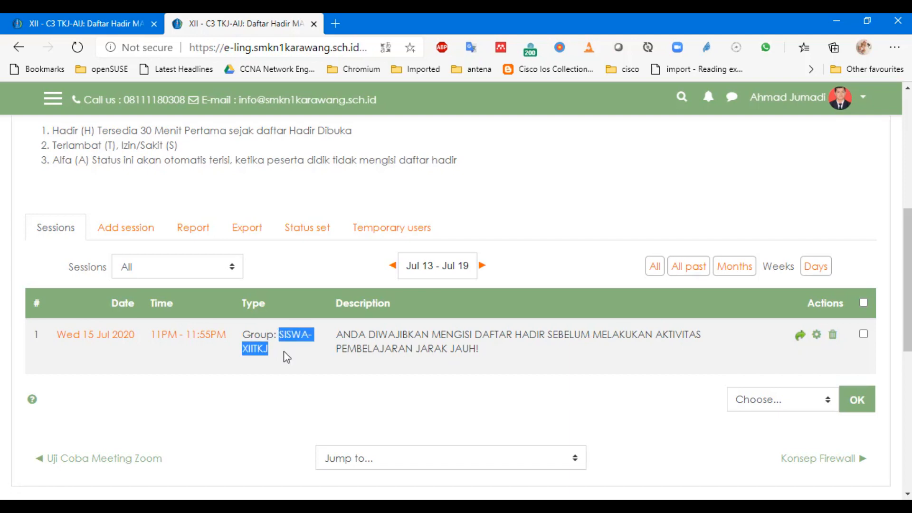
{"action": "left_click", "coordinate": [351, 370]}
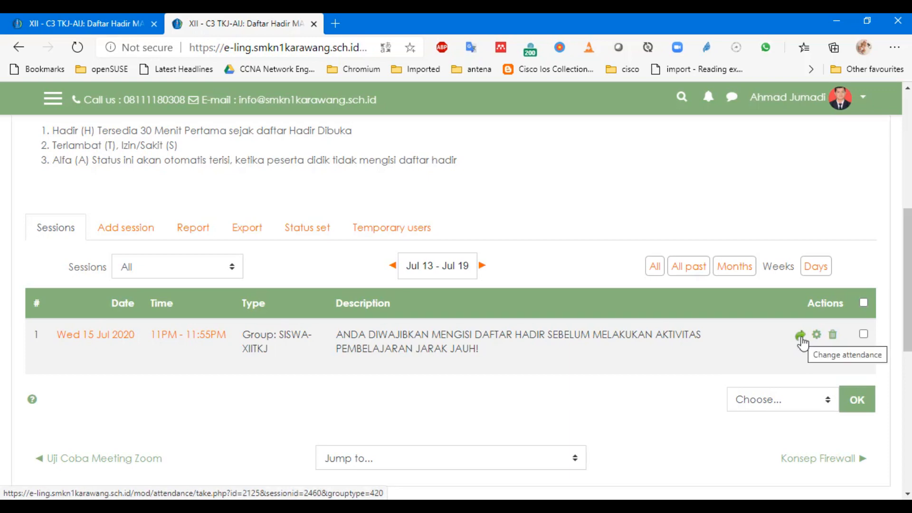
- Change the XII TKJ student's attendance for the 15 July session to H with the remark "Revisi Oleh Guru" and save it
{"action": "left_click", "coordinate": [800, 337]}
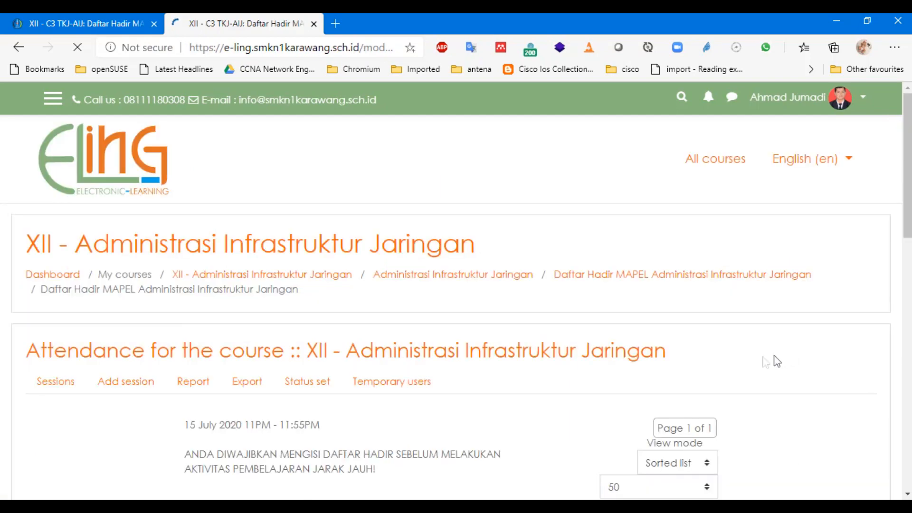
{"action": "scroll", "coordinate": [750, 363], "scroll_direction": "down", "scroll_amount": 5}
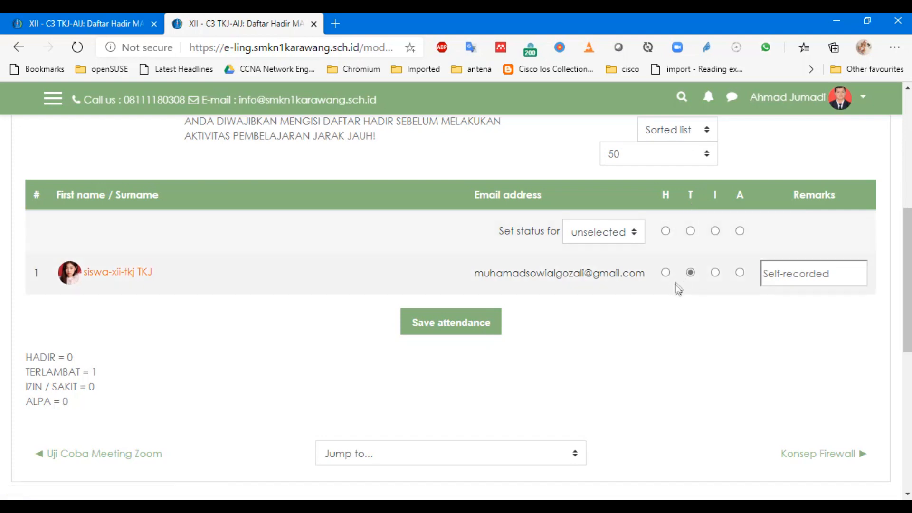
{"action": "left_click", "coordinate": [665, 273]}
{"action": "left_click_drag", "start_coordinate": [851, 275], "coordinate": [758, 279]}
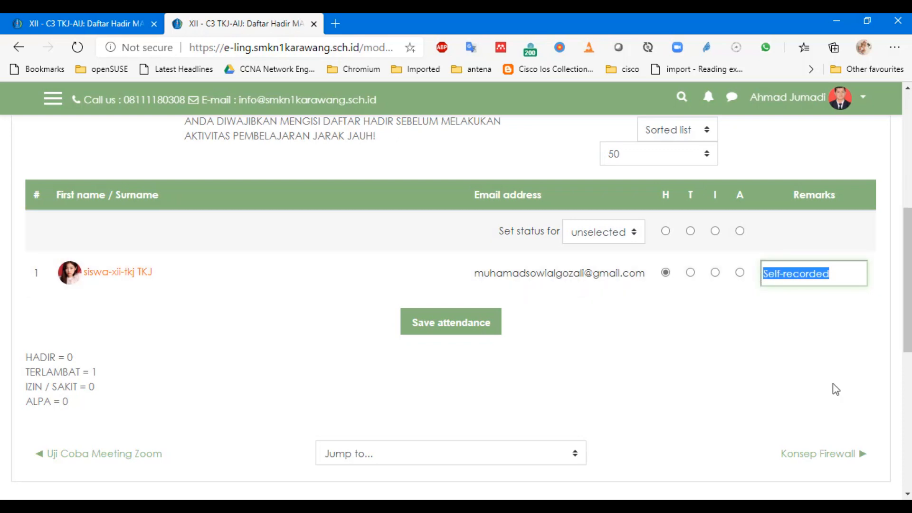
{"action": "type", "text": "Revisi Oleh Guru"}
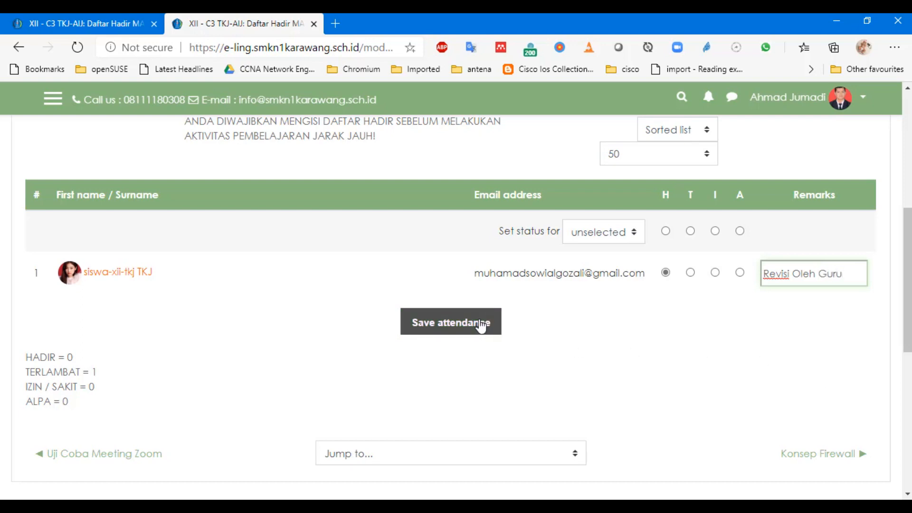
{"action": "left_click", "coordinate": [480, 321]}
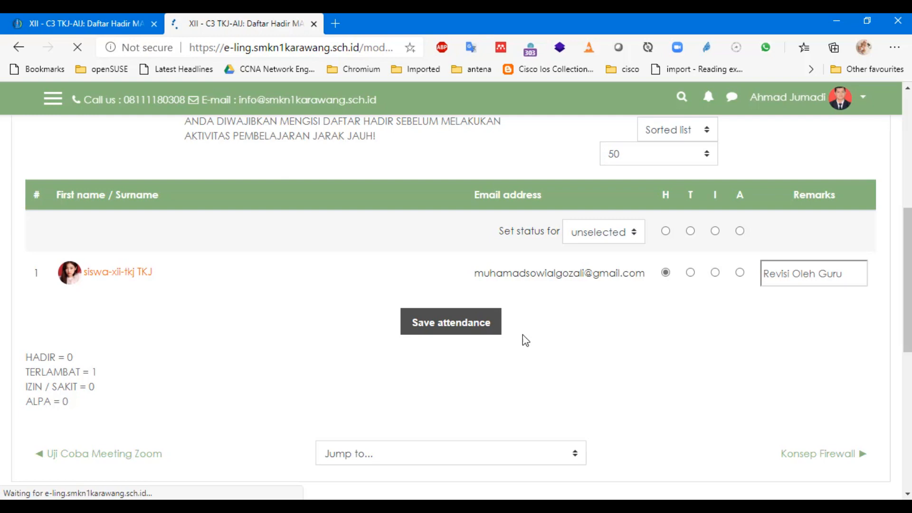
{"action": "scroll", "coordinate": [526, 336], "scroll_direction": "down", "scroll_amount": 3}
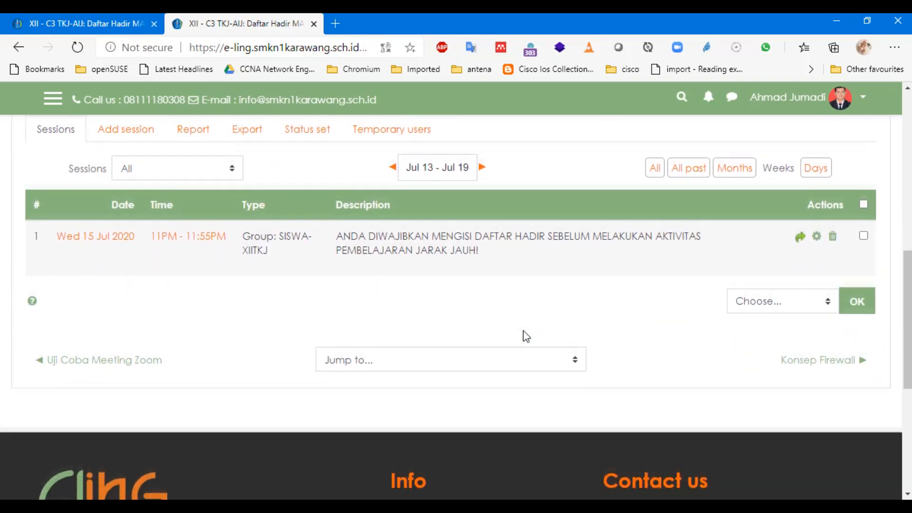
{"action": "scroll", "coordinate": [526, 337], "scroll_direction": "up", "scroll_amount": 2}
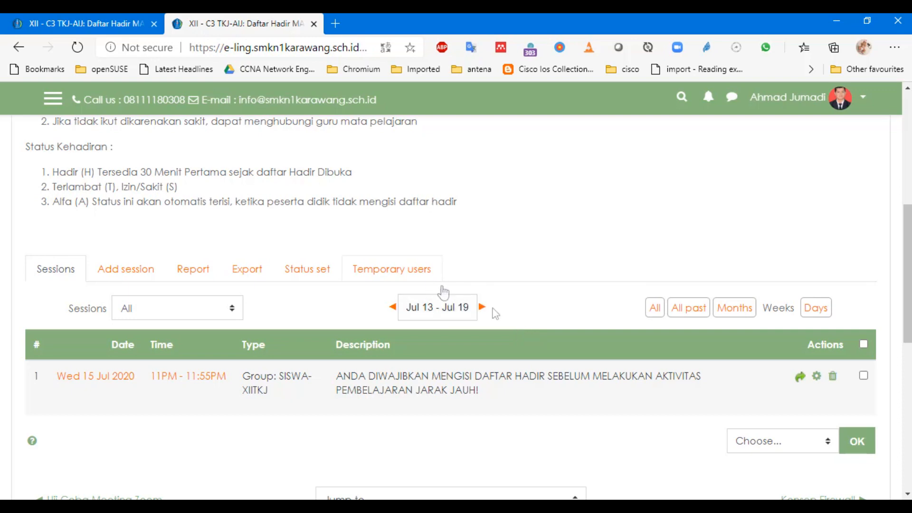
- Change the XII TKJ student's attendance for the 15 July 2020 session to I and save it
{"action": "left_click", "coordinate": [800, 378]}
{"action": "scroll", "coordinate": [801, 378], "scroll_direction": "down", "scroll_amount": 5}
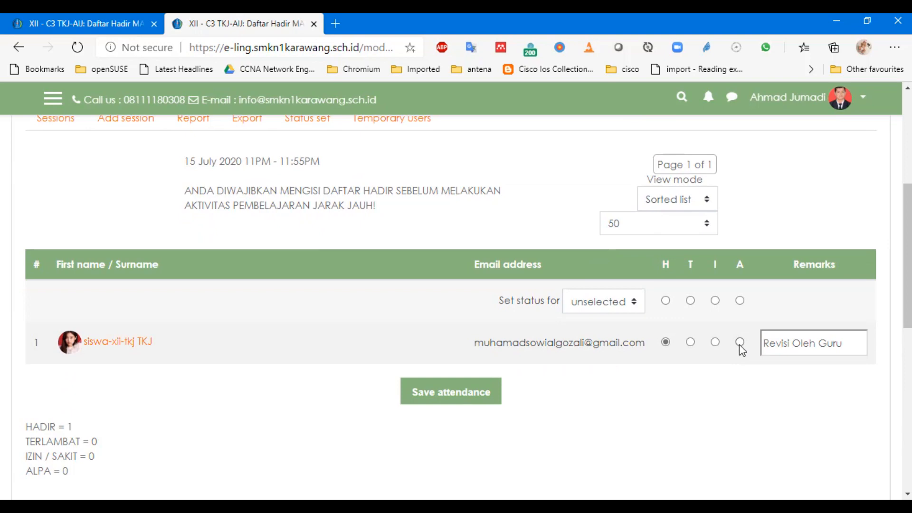
{"action": "left_click", "coordinate": [740, 344]}
{"action": "left_click", "coordinate": [715, 342]}
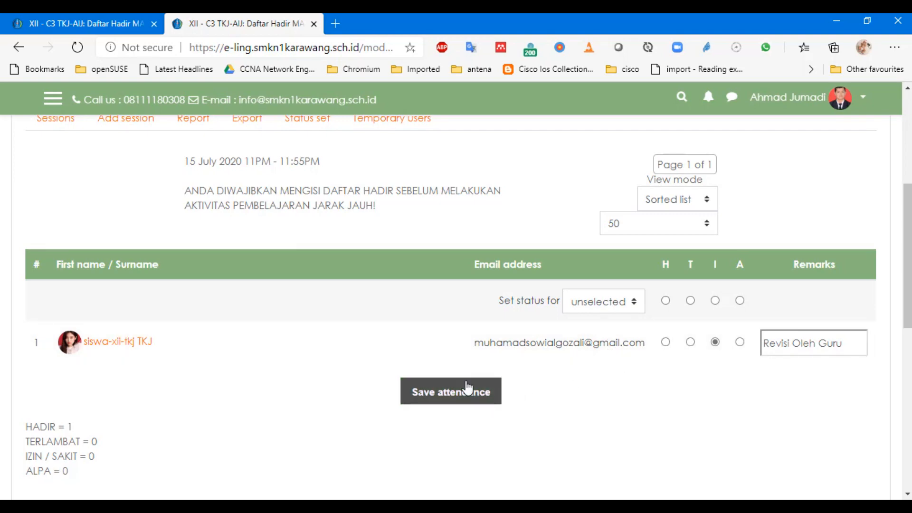
{"action": "left_click", "coordinate": [666, 342]}
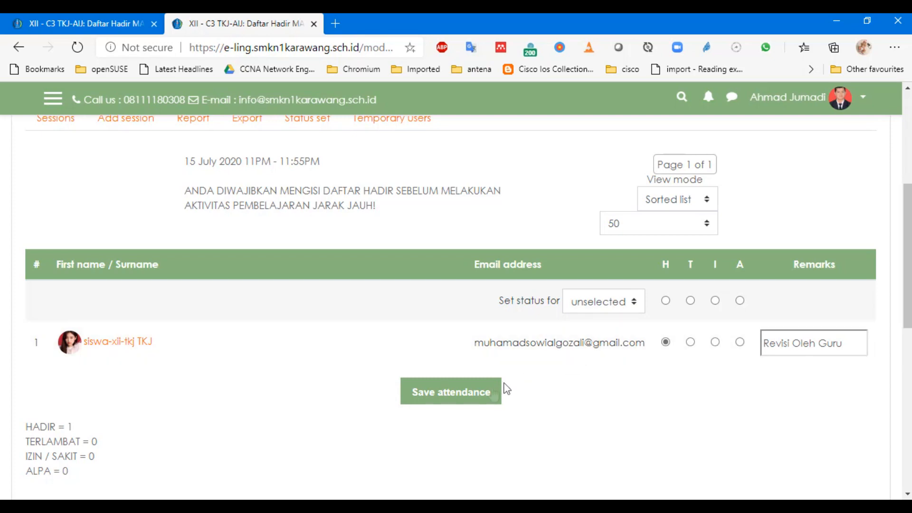
{"action": "left_click", "coordinate": [715, 343]}
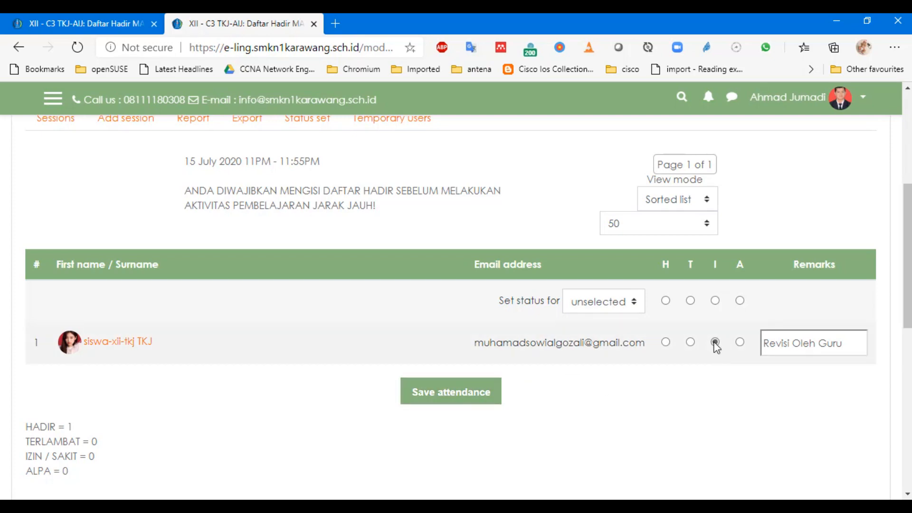
{"action": "left_click", "coordinate": [492, 399]}
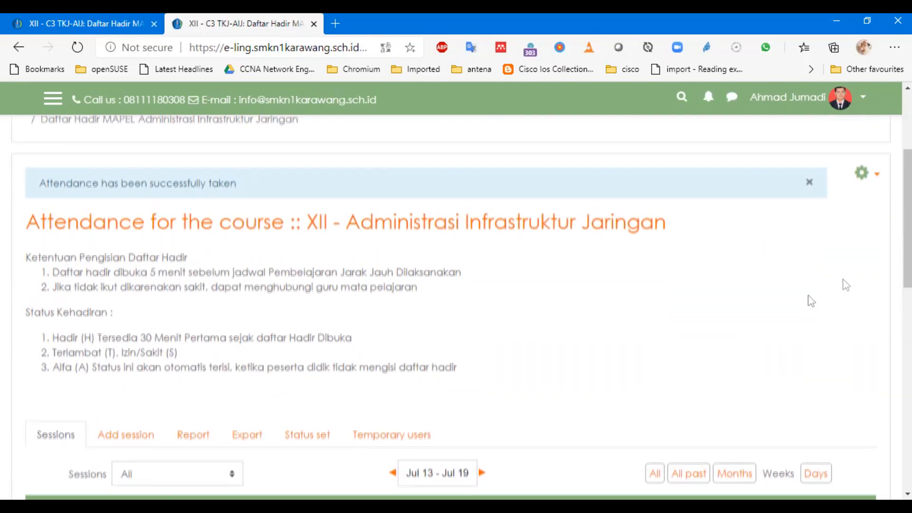
- Open the attendance report for the Jul 13 - Jul 19 week
{"action": "scroll", "coordinate": [834, 244], "scroll_direction": "down", "scroll_amount": 2}
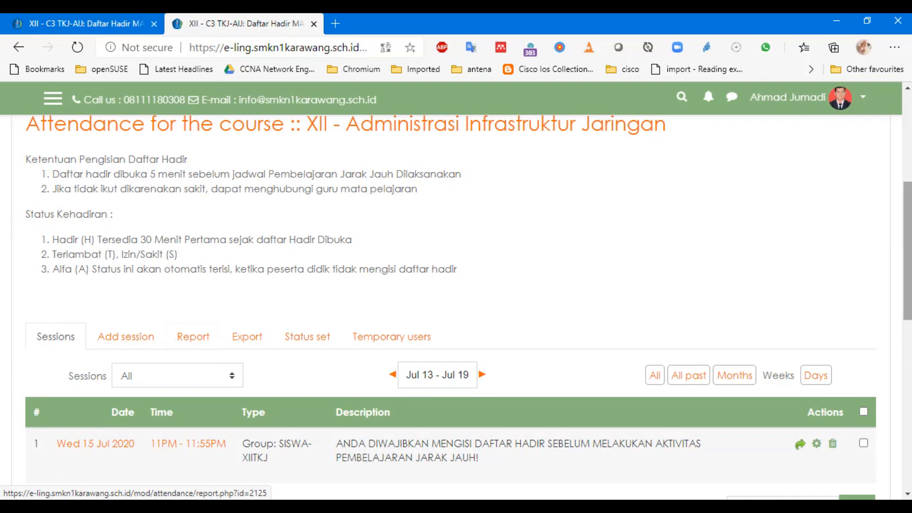
{"action": "scroll", "coordinate": [812, 280], "scroll_direction": "down", "scroll_amount": 2}
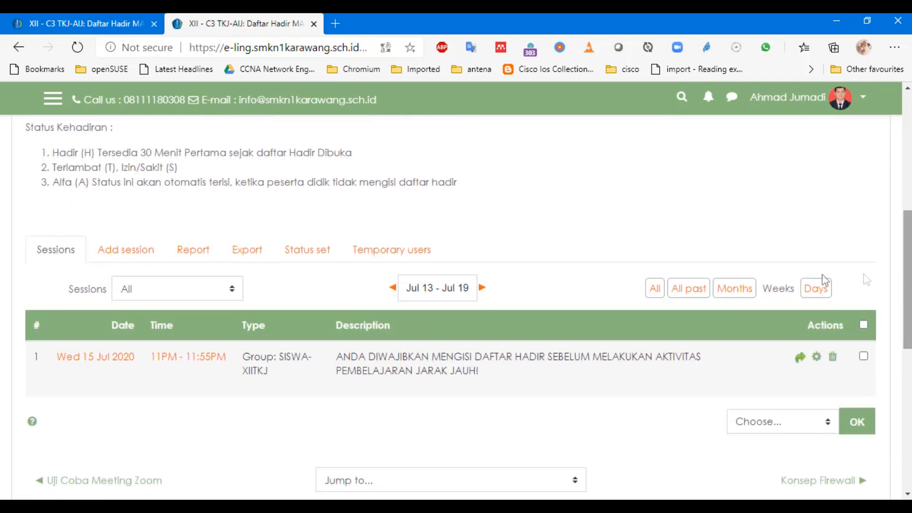
{"action": "left_click", "coordinate": [194, 250]}
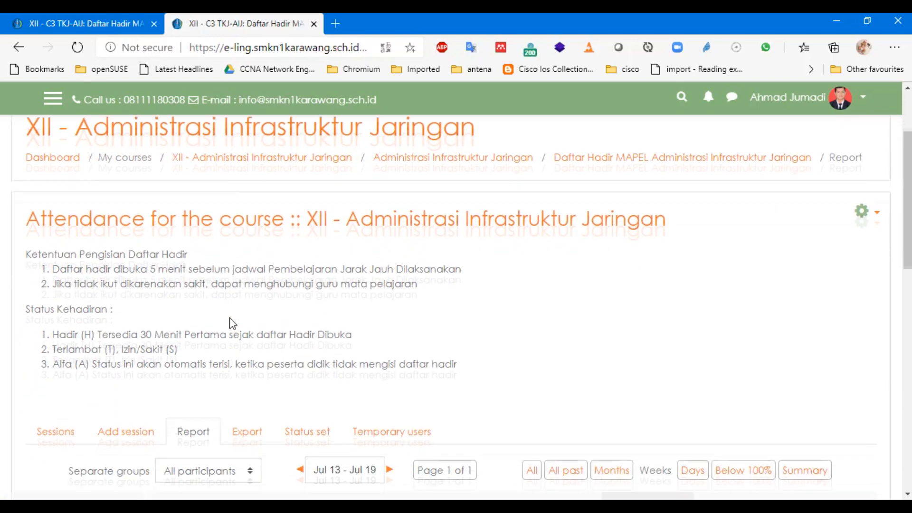
{"action": "scroll", "coordinate": [232, 323], "scroll_direction": "down", "scroll_amount": 5}
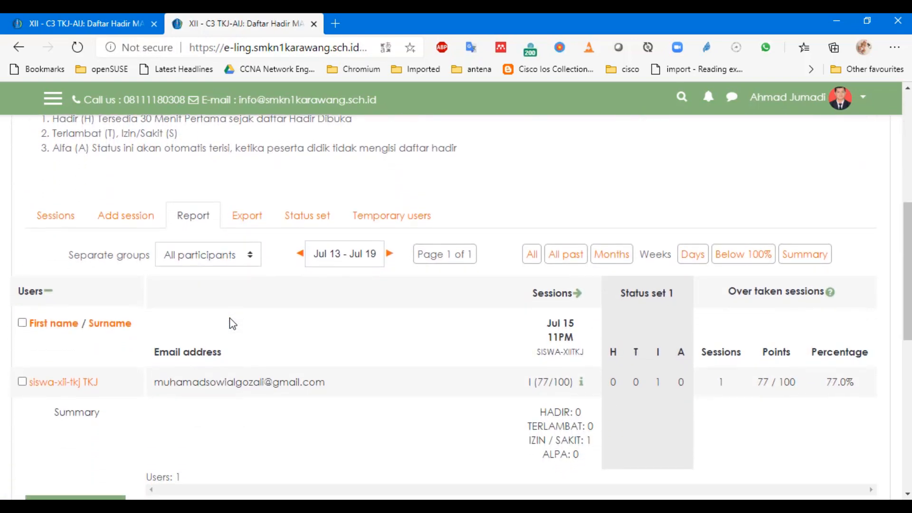
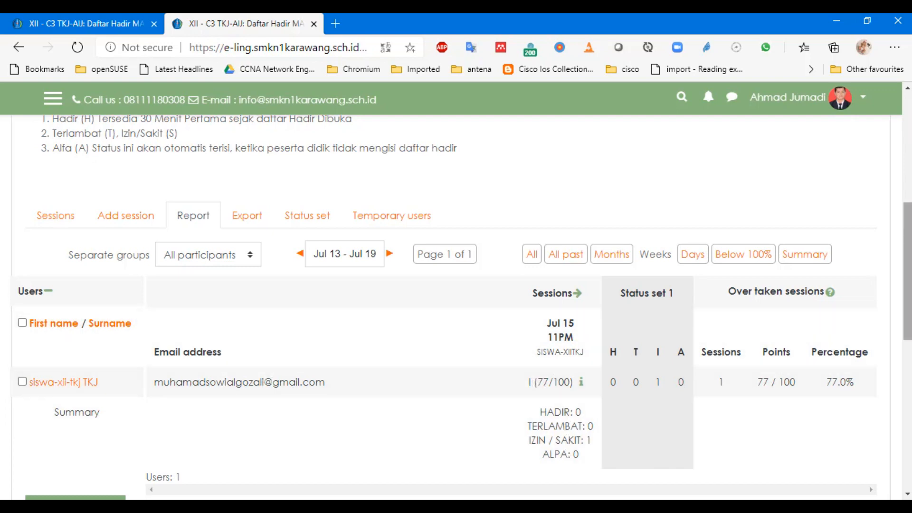
- Examine the session's status summary and the student's attendance percentage in the report
{"action": "scroll", "coordinate": [593, 379], "scroll_direction": "down", "scroll_amount": 2}
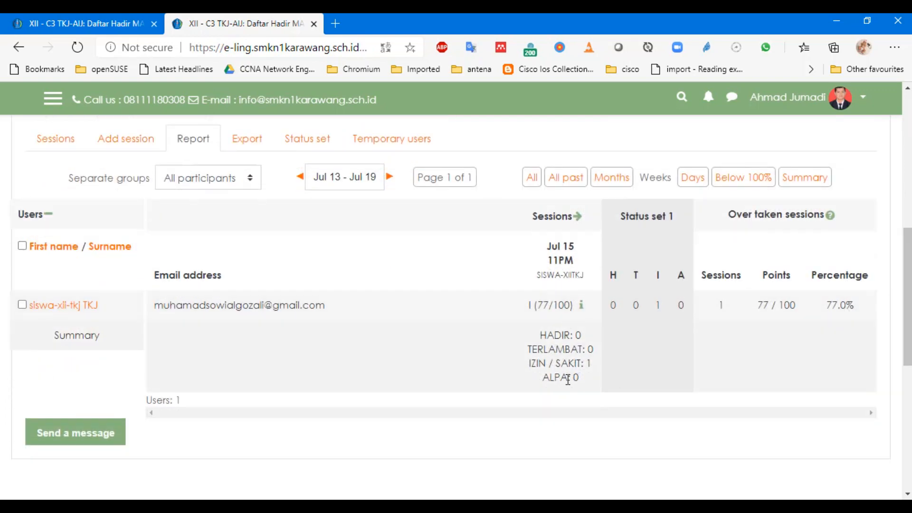
{"action": "left_click_drag", "start_coordinate": [582, 382], "coordinate": [529, 334]}
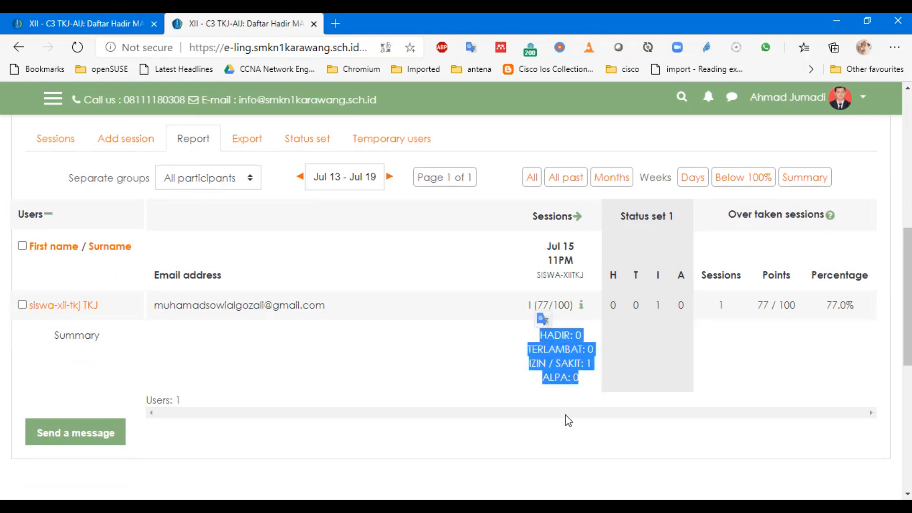
{"action": "left_click_drag", "start_coordinate": [594, 363], "coordinate": [529, 367]}
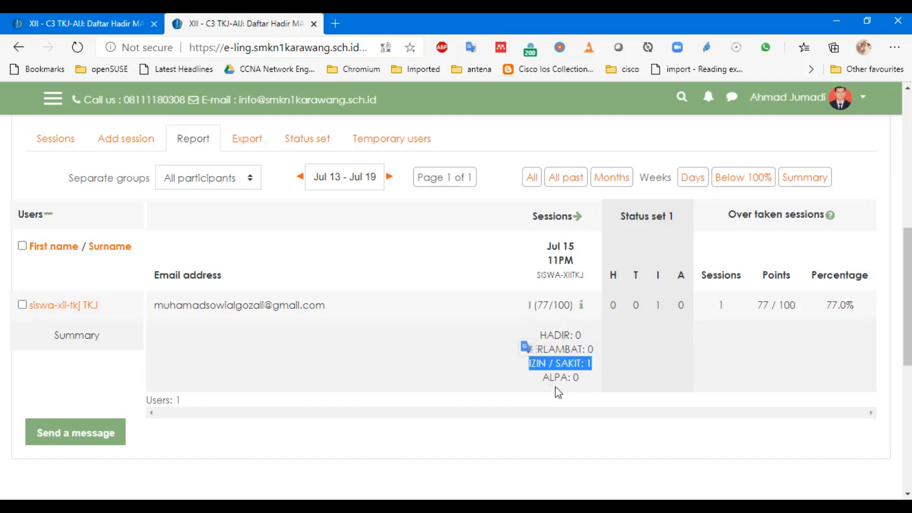
{"action": "left_click", "coordinate": [602, 384]}
{"action": "left_click_drag", "start_coordinate": [827, 300], "coordinate": [871, 309]}
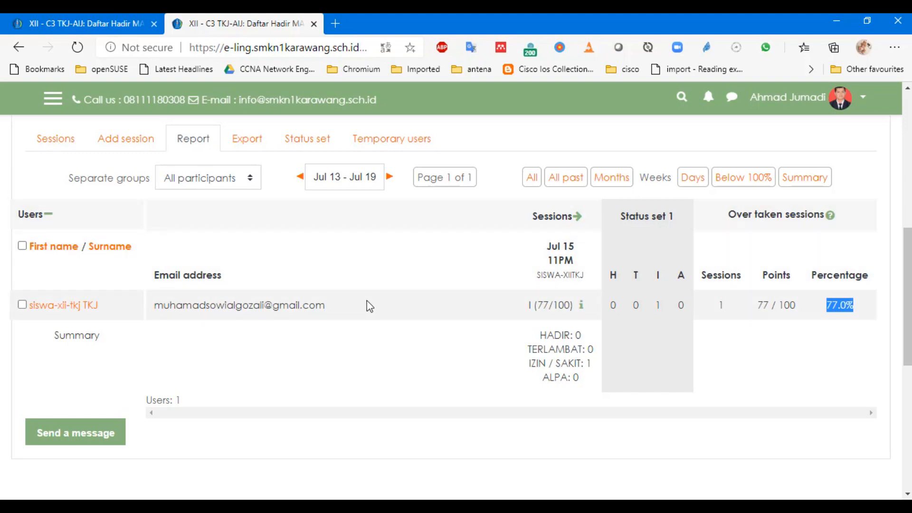
{"action": "scroll", "coordinate": [366, 305], "scroll_direction": "up", "scroll_amount": 3}
{"action": "scroll", "coordinate": [632, 308], "scroll_direction": "down", "scroll_amount": 5}
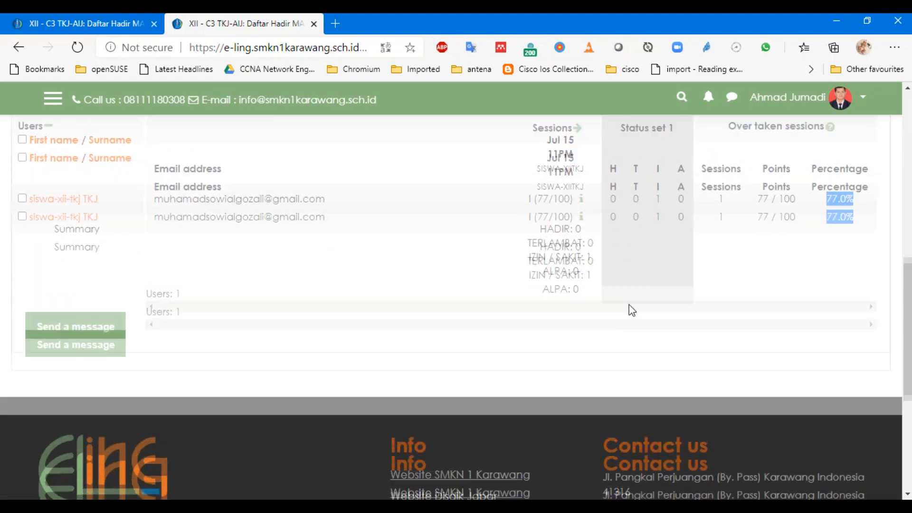
{"action": "scroll", "coordinate": [631, 309], "scroll_direction": "up", "scroll_amount": 2}
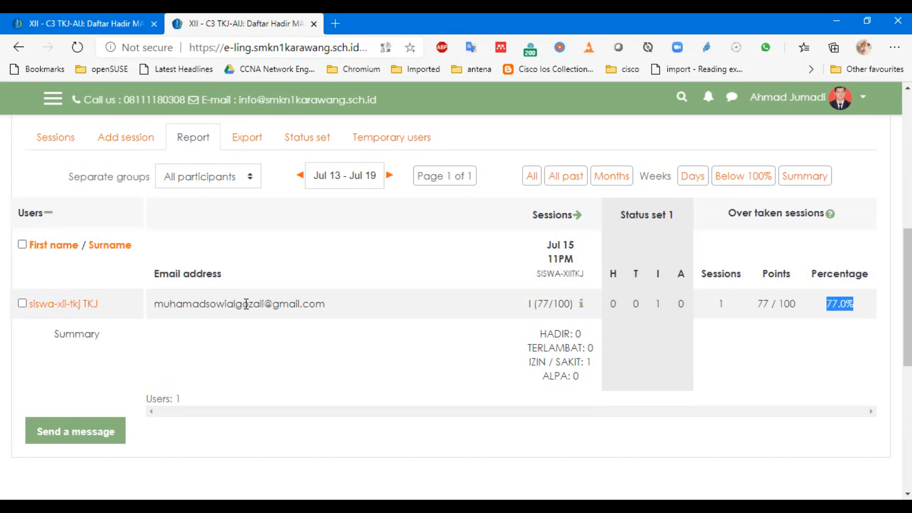
- Open the attendance export settings and set the group to SISWA-XIITKJ, keeping Export specific users at No
{"action": "left_click", "coordinate": [258, 149]}
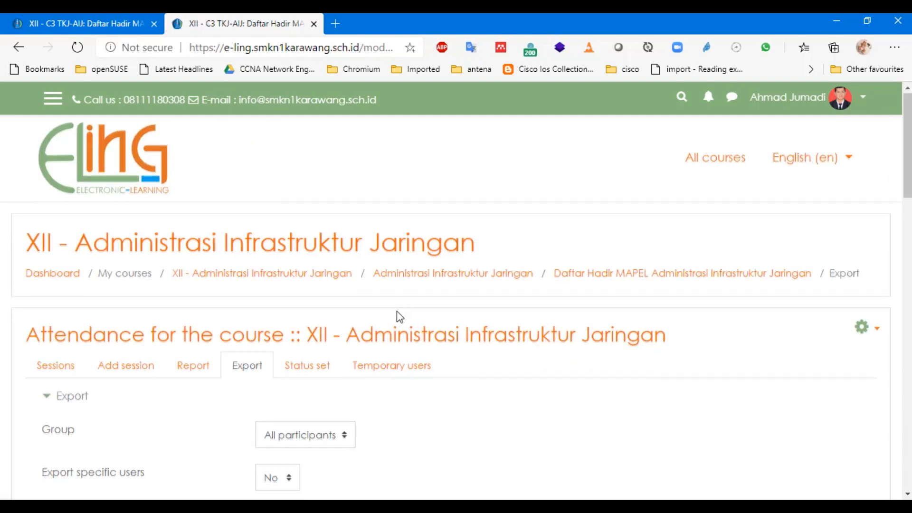
{"action": "scroll", "coordinate": [397, 315], "scroll_direction": "down", "scroll_amount": 3}
{"action": "scroll", "coordinate": [526, 208], "scroll_direction": "down", "scroll_amount": 2}
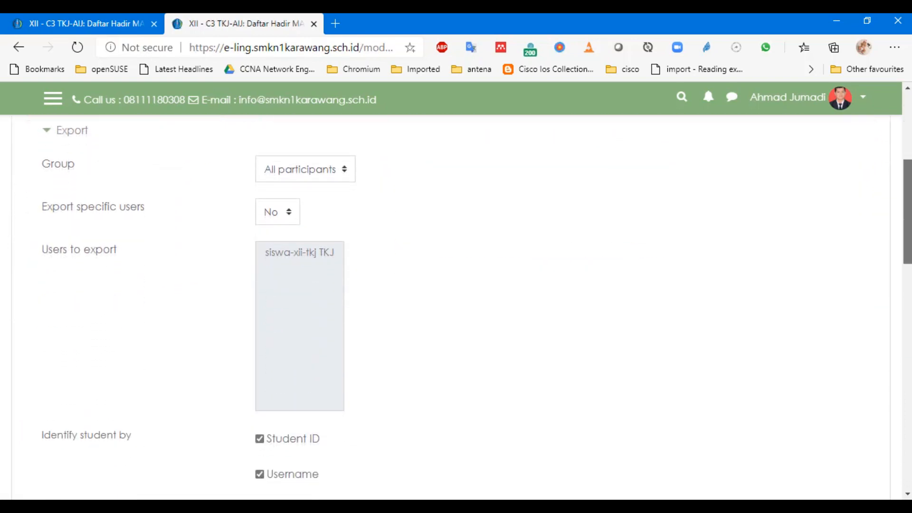
{"action": "left_click", "coordinate": [326, 173]}
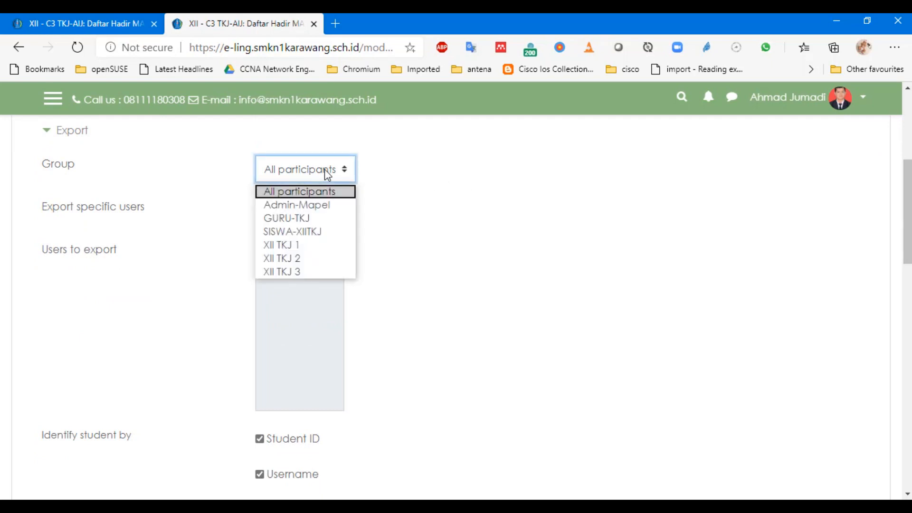
{"action": "left_click", "coordinate": [317, 232]}
{"action": "left_click", "coordinate": [287, 212]}
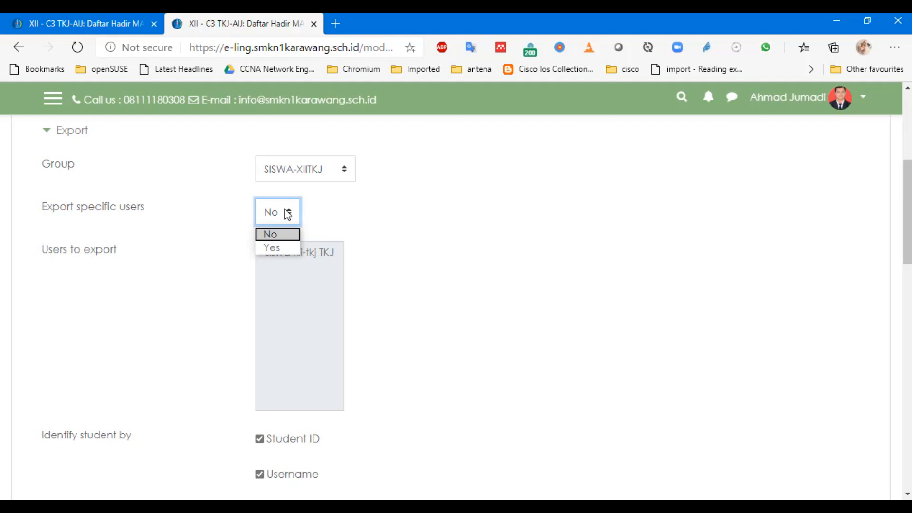
{"action": "left_click", "coordinate": [286, 212]}
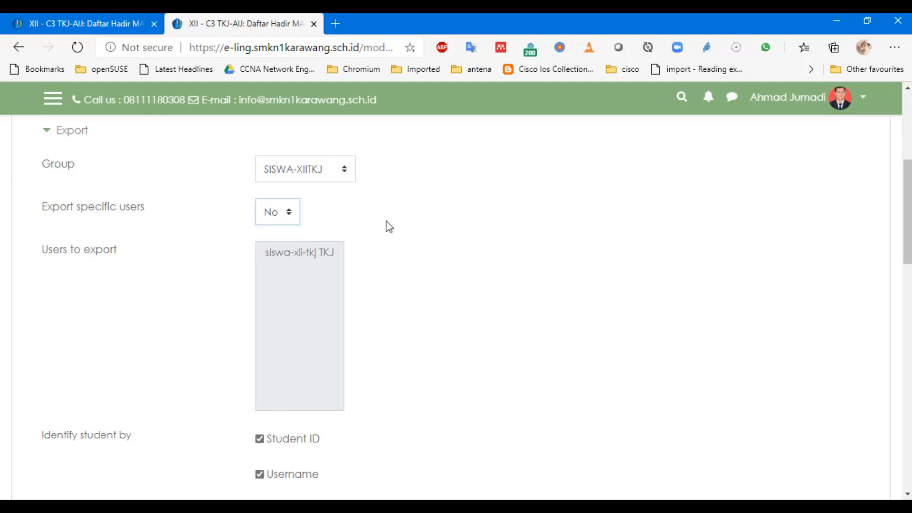
- Add ID number, Institution and Department to the fields that identify students in the export
{"action": "scroll", "coordinate": [306, 275], "scroll_direction": "down", "scroll_amount": 5}
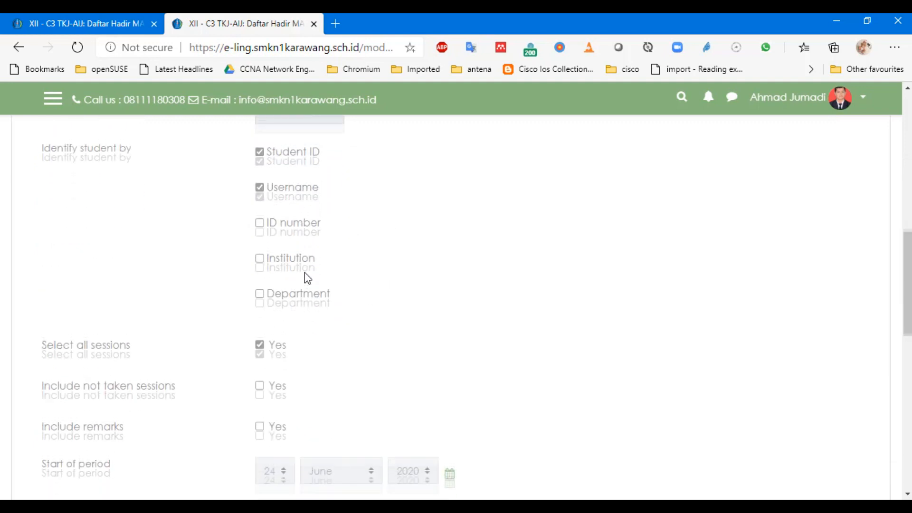
{"action": "scroll", "coordinate": [304, 278], "scroll_direction": "up", "scroll_amount": 2}
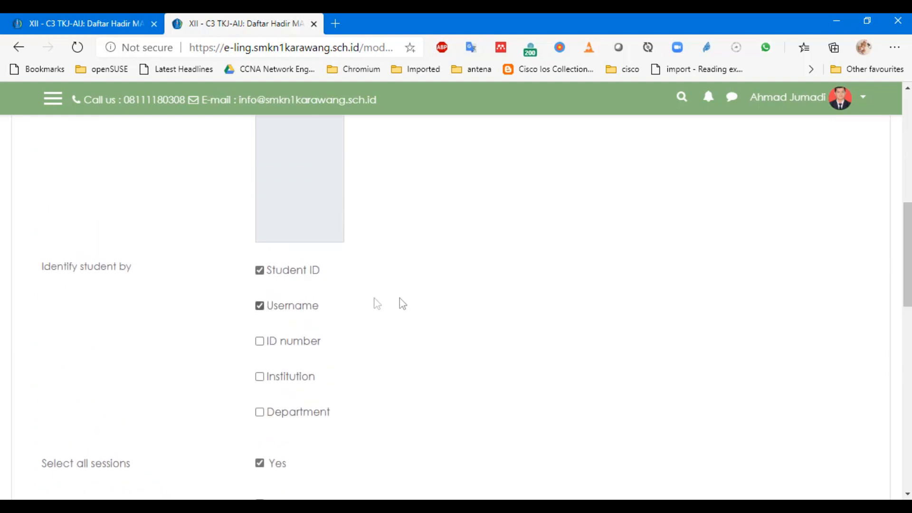
{"action": "left_click", "coordinate": [304, 275]}
{"action": "left_click", "coordinate": [305, 273]}
{"action": "left_click", "coordinate": [307, 348]}
{"action": "left_click", "coordinate": [312, 413]}
{"action": "left_click", "coordinate": [308, 377]}
{"action": "left_click", "coordinate": [303, 275]}
{"action": "scroll", "coordinate": [302, 422], "scroll_direction": "down", "scroll_amount": 1}
{"action": "scroll", "coordinate": [302, 422], "scroll_direction": "down", "scroll_amount": 2}
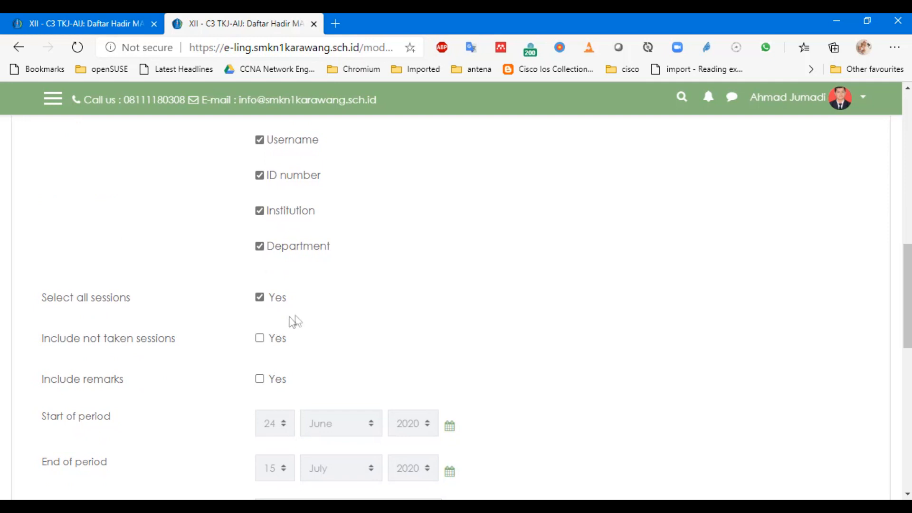
- Examine the export options for selecting all sessions, including not taken sessions and including remarks
{"action": "left_click_drag", "start_coordinate": [42, 297], "coordinate": [131, 303]}
{"action": "left_click", "coordinate": [170, 303]}
{"action": "left_click", "coordinate": [259, 299]}
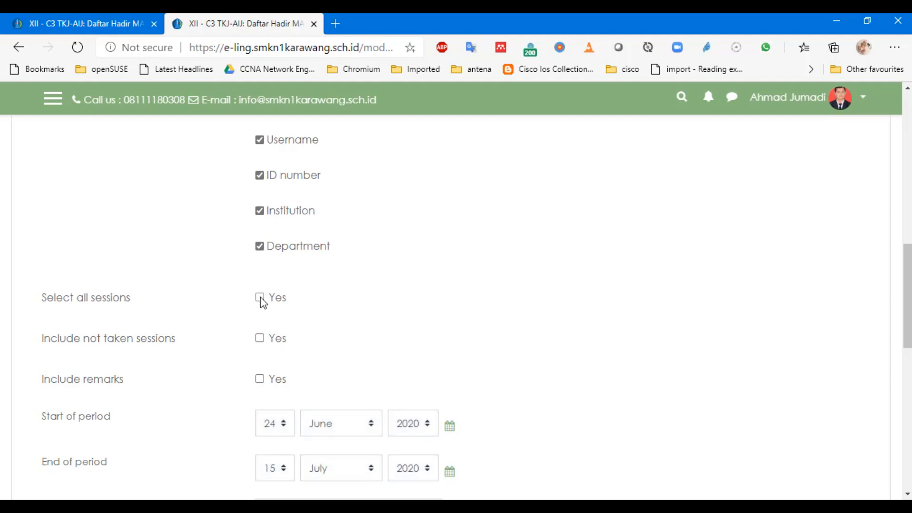
{"action": "left_click", "coordinate": [261, 301]}
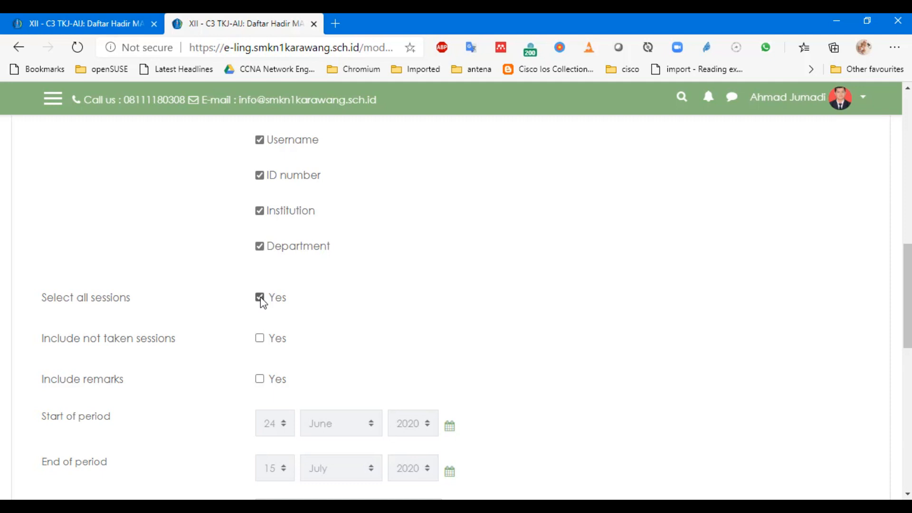
{"action": "left_click_drag", "start_coordinate": [41, 341], "coordinate": [176, 345]}
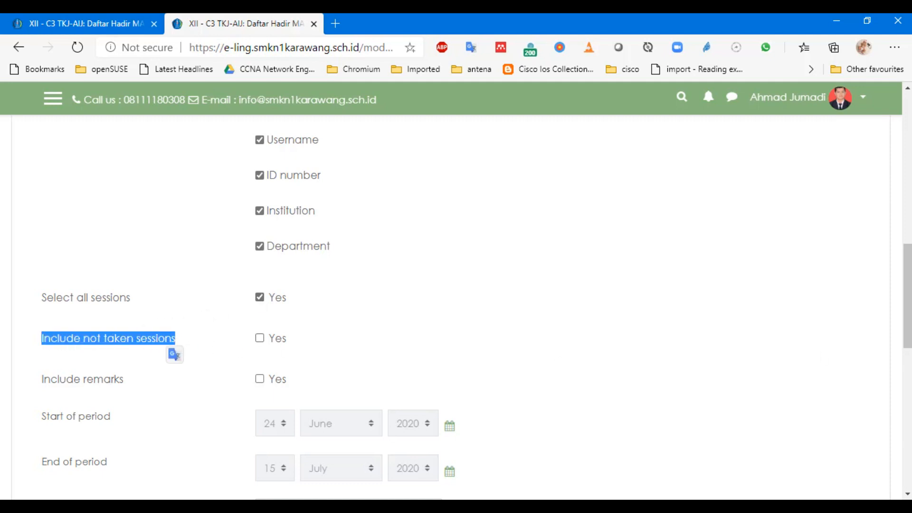
{"action": "scroll", "coordinate": [177, 349], "scroll_direction": "down", "scroll_amount": 2}
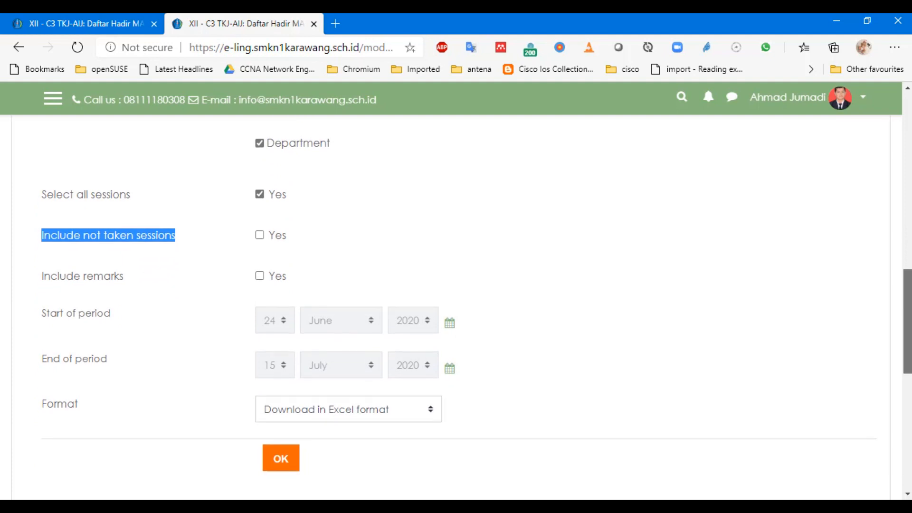
{"action": "left_click", "coordinate": [224, 258]}
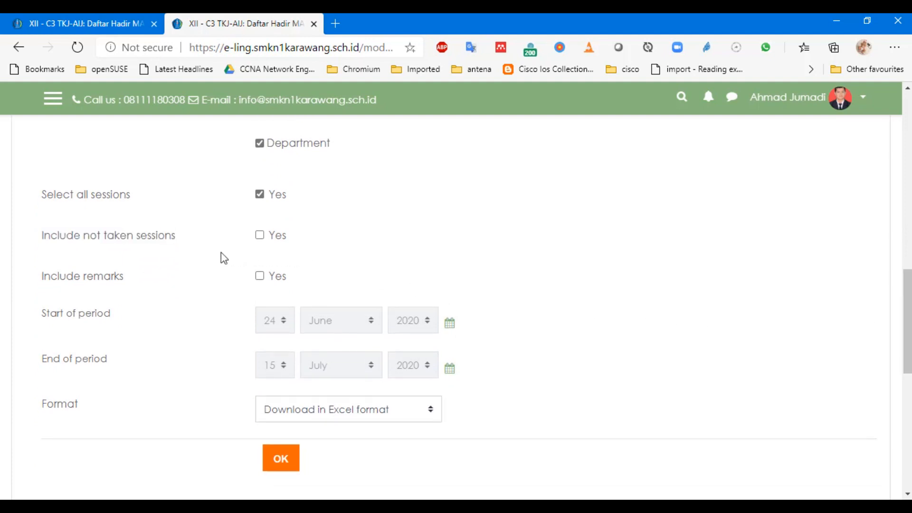
{"action": "left_click_drag", "start_coordinate": [42, 238], "coordinate": [179, 240]}
{"action": "left_click", "coordinate": [194, 243]}
{"action": "left_click_drag", "start_coordinate": [40, 280], "coordinate": [130, 283]}
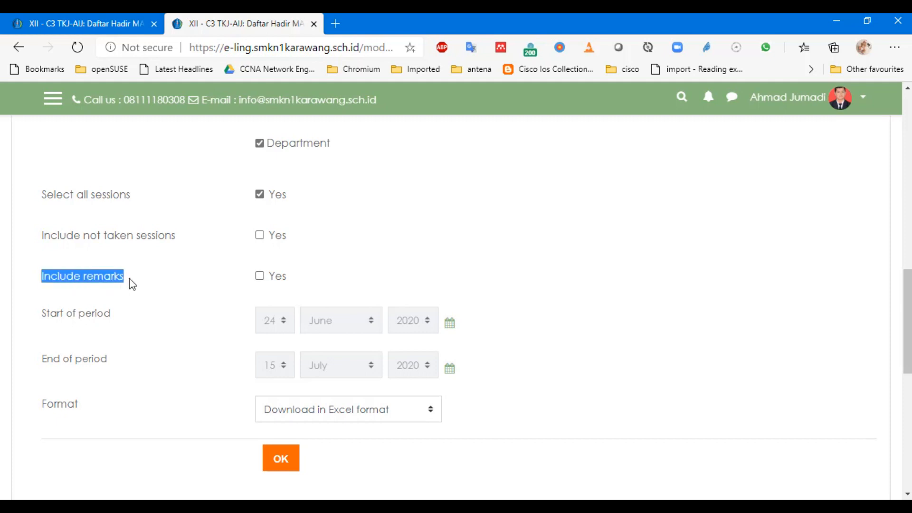
{"action": "left_click", "coordinate": [158, 284]}
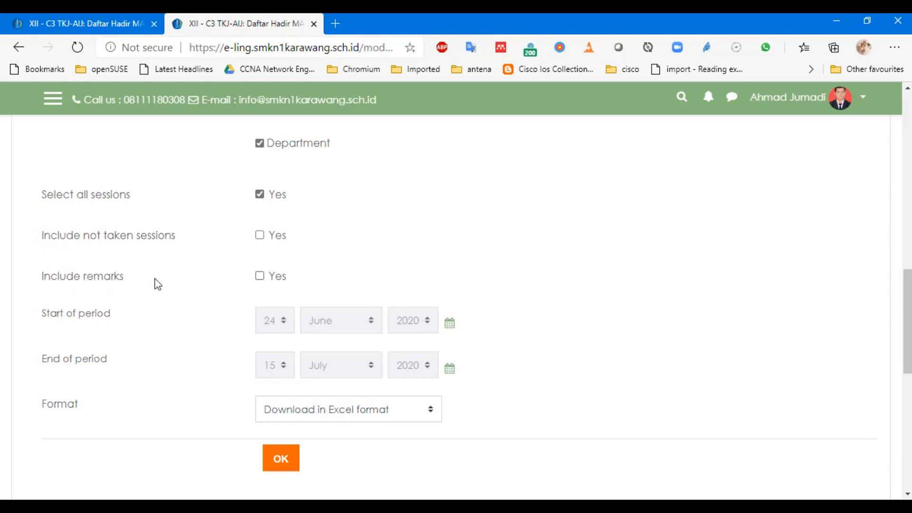
- Turn off selecting all sessions and set the export's start of period to 15 June 2020
{"action": "left_click", "coordinate": [260, 194]}
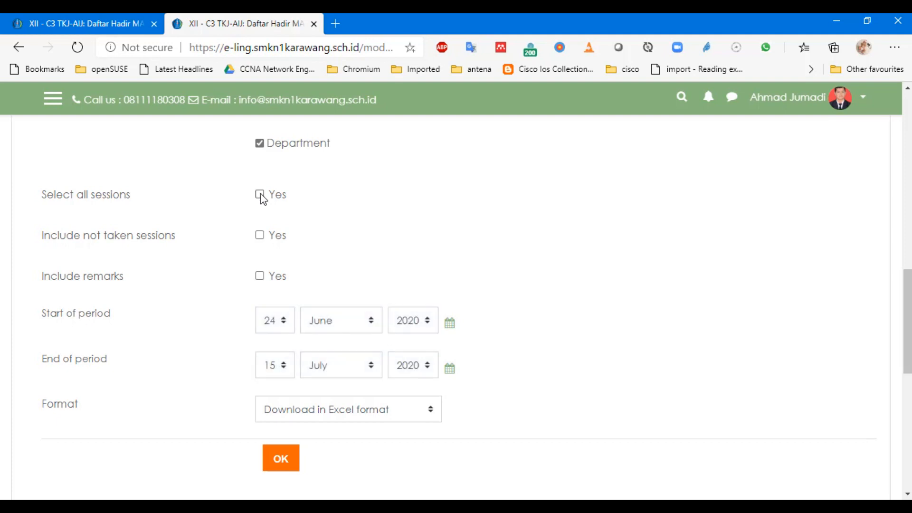
{"action": "left_click", "coordinate": [278, 327]}
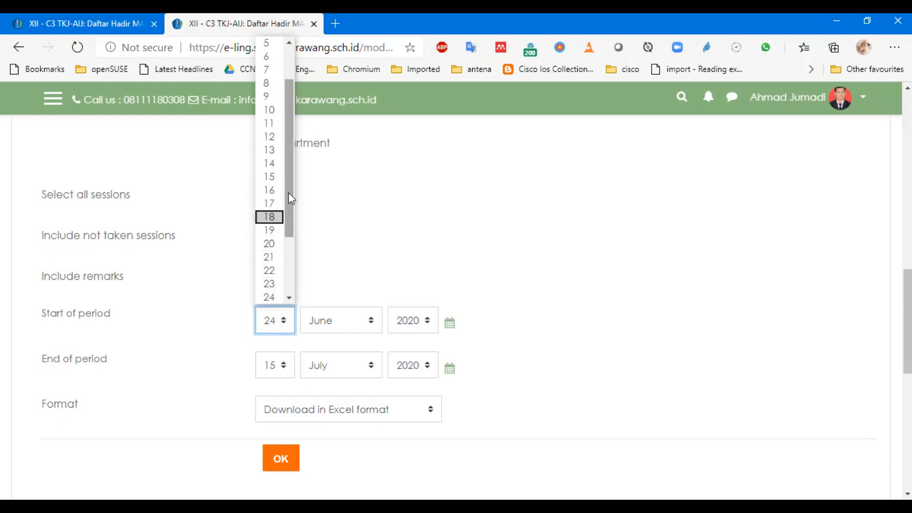
{"action": "left_click", "coordinate": [269, 177]}
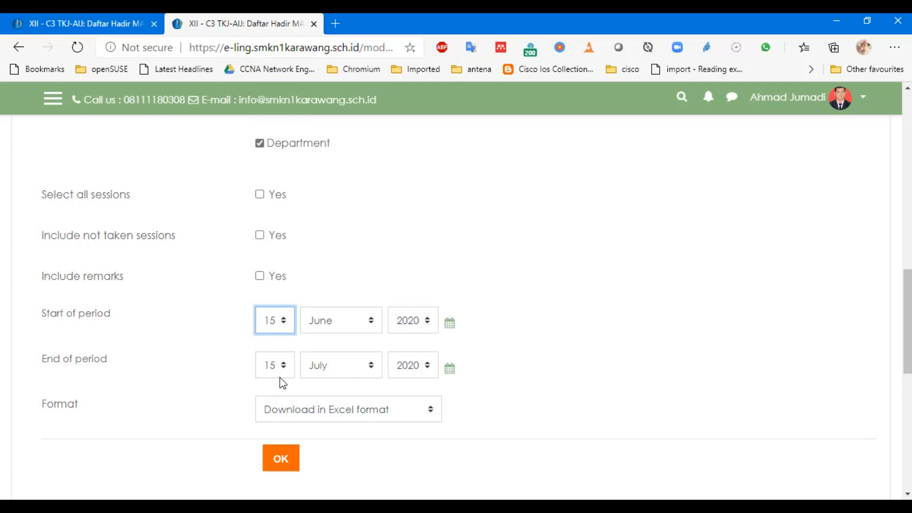
{"action": "left_click", "coordinate": [286, 323]}
{"action": "left_click", "coordinate": [336, 329]}
{"action": "left_click", "coordinate": [336, 328]}
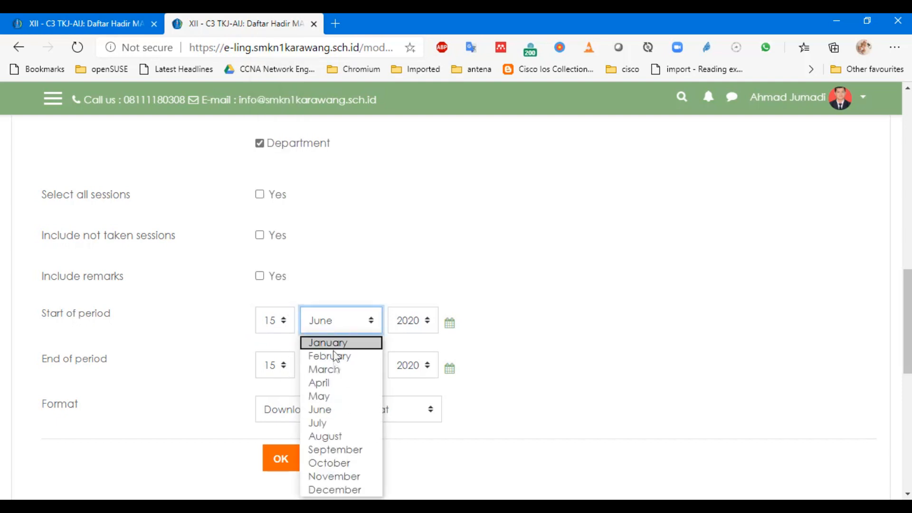
{"action": "left_click", "coordinate": [338, 423]}
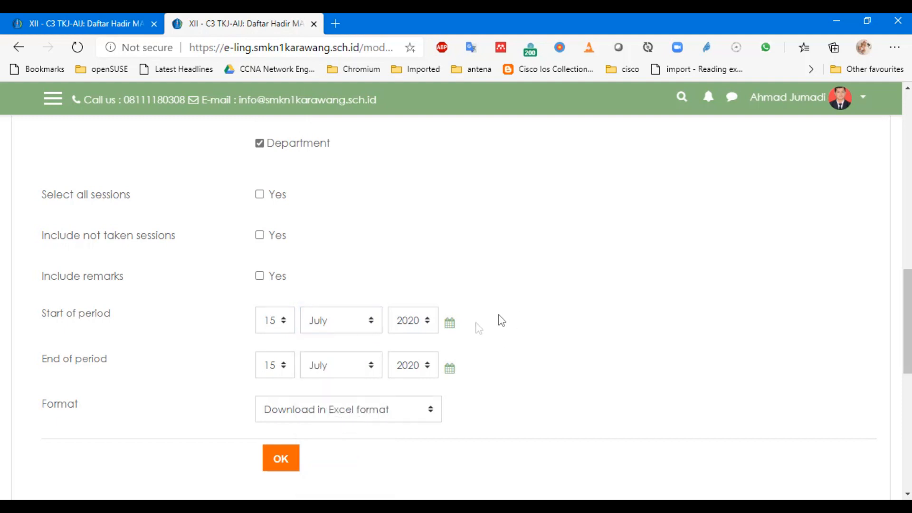
{"action": "left_click", "coordinate": [333, 325]}
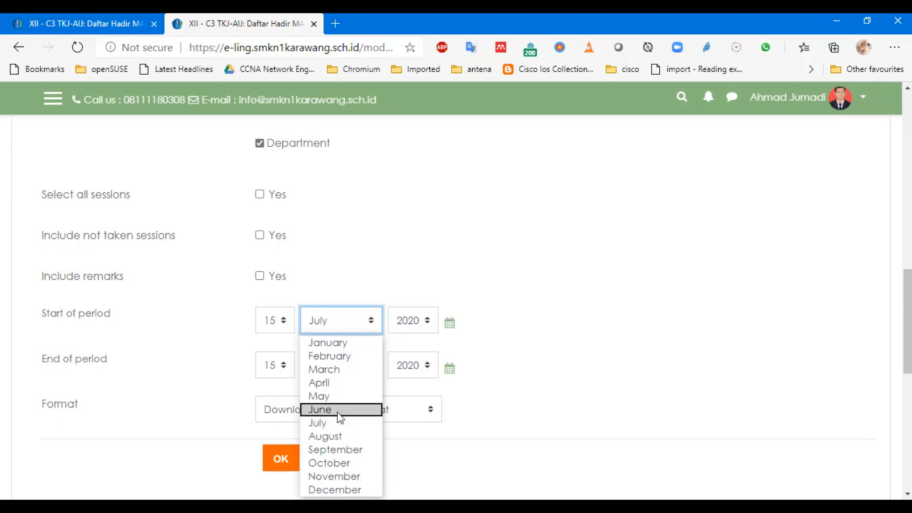
{"action": "left_click", "coordinate": [338, 410]}
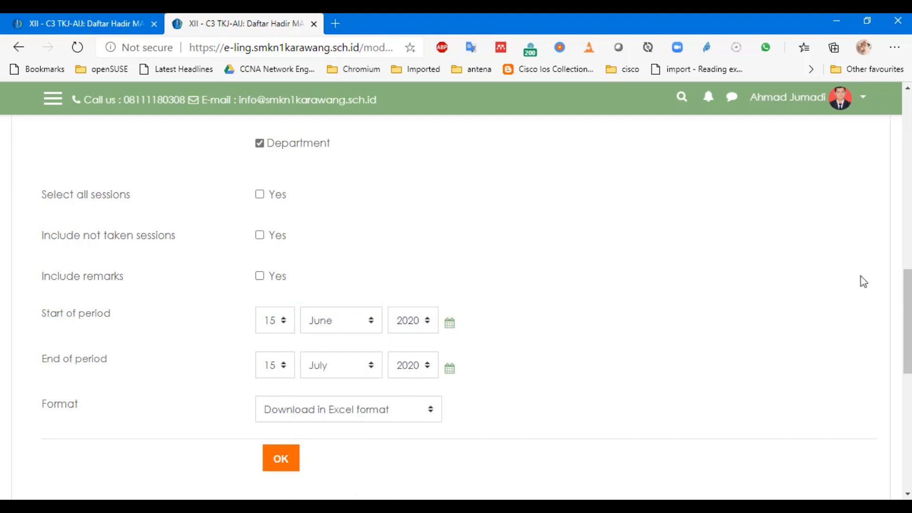
- Try to export the attendance for the chosen period in Excel format and return to the attendance sessions
{"action": "scroll", "coordinate": [840, 330], "scroll_direction": "down", "scroll_amount": 3}
{"action": "left_click", "coordinate": [382, 267]}
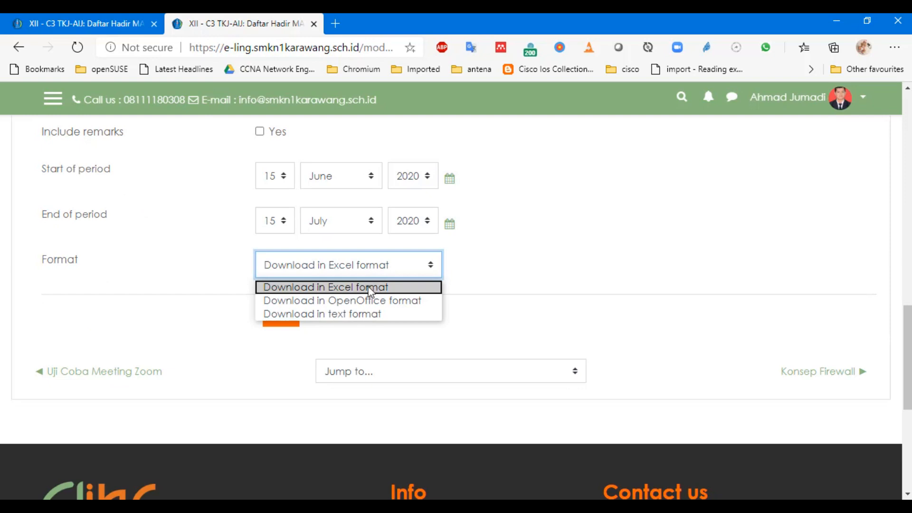
{"action": "left_click", "coordinate": [370, 288]}
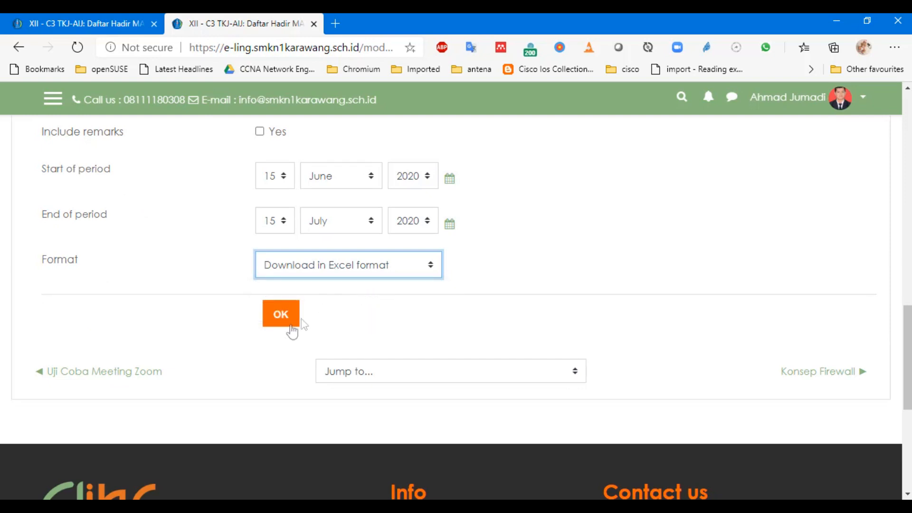
{"action": "left_click", "coordinate": [279, 324]}
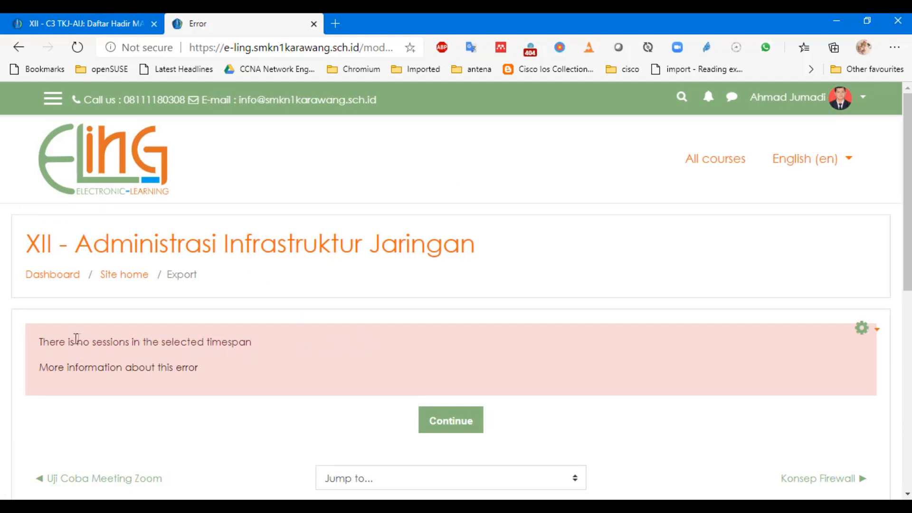
{"action": "mouse_move", "coordinate": [40, 340]}
{"action": "left_mouse_down"}
{"action": "mouse_move", "coordinate": [253, 343]}
{"action": "mouse_move", "coordinate": [38, 345]}
{"action": "left_mouse_up"}
{"action": "left_click", "coordinate": [268, 349]}
{"action": "left_click", "coordinate": [66, 343]}
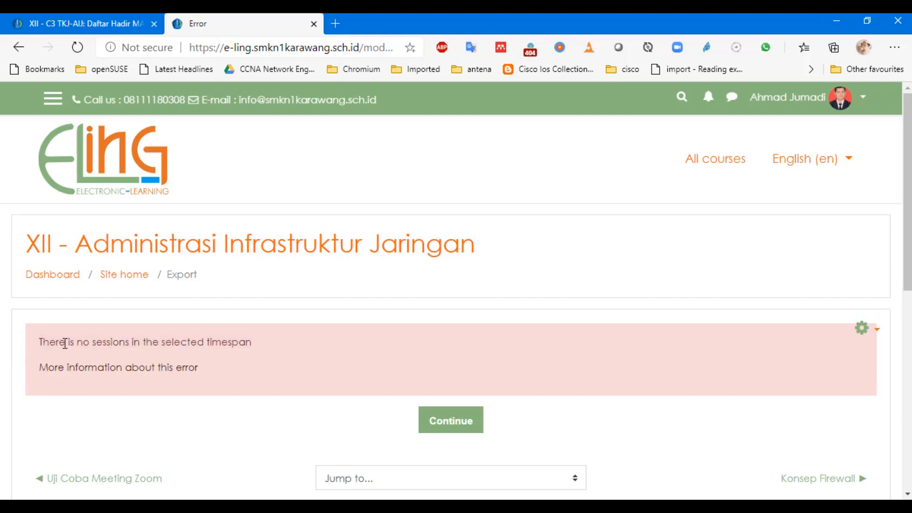
{"action": "left_click", "coordinate": [455, 421]}
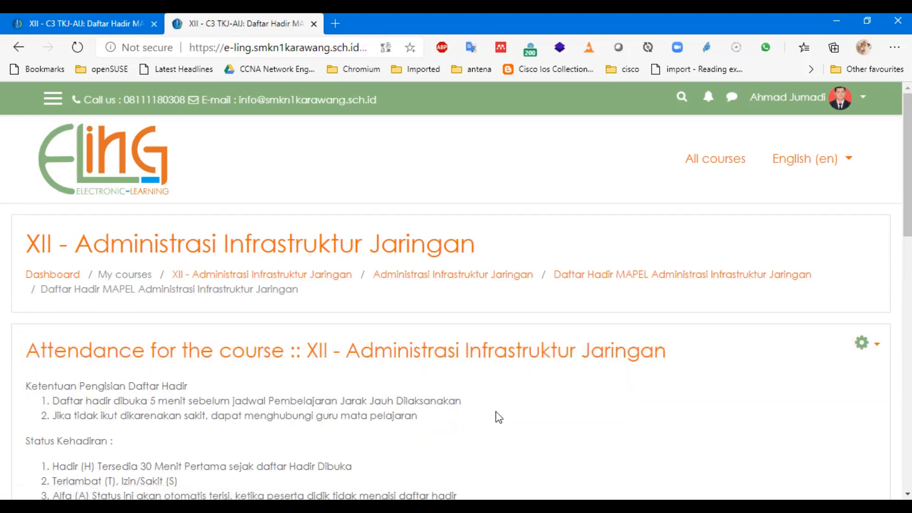
- Set the end time of the SISWA-XIITKJ session on 15 July 2020 to 23:10 and save the session
{"action": "scroll", "coordinate": [500, 416], "scroll_direction": "down", "scroll_amount": 3}
{"action": "scroll", "coordinate": [497, 411], "scroll_direction": "down", "scroll_amount": 8}
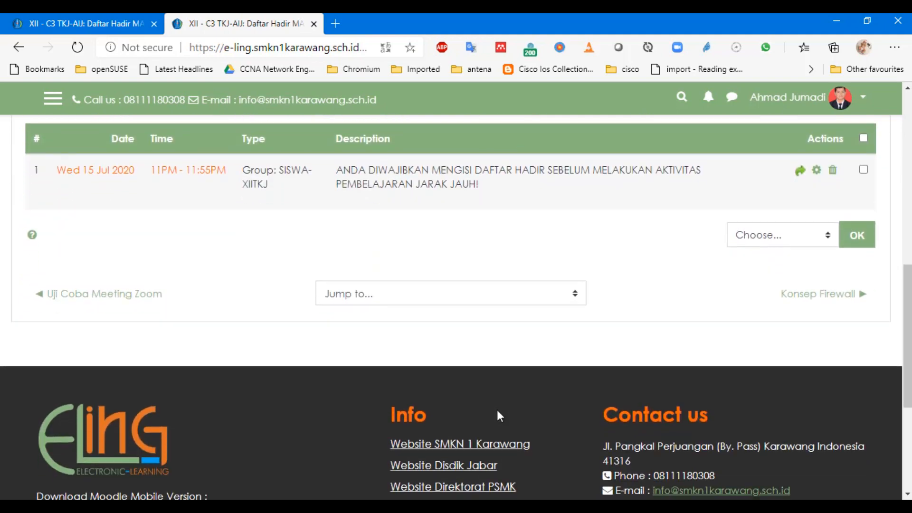
{"action": "scroll", "coordinate": [497, 410], "scroll_direction": "up", "scroll_amount": 2}
{"action": "scroll", "coordinate": [501, 416], "scroll_direction": "up", "scroll_amount": 2}
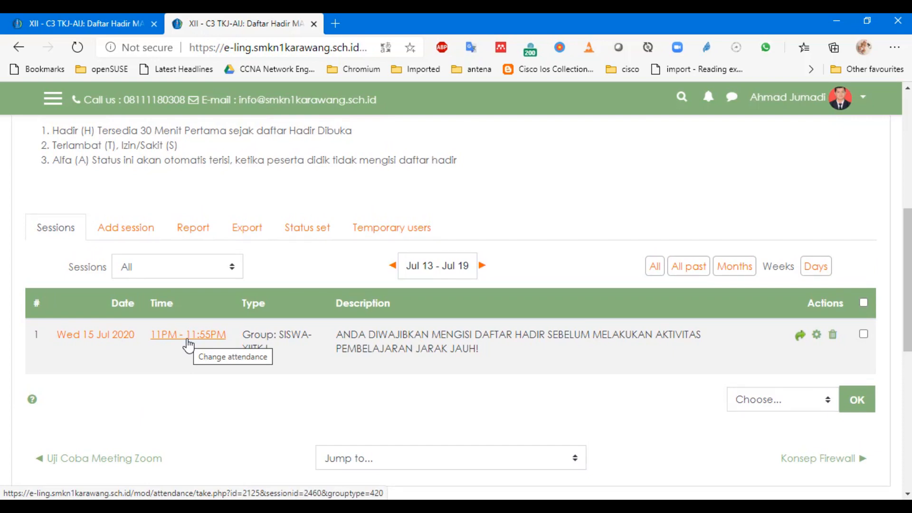
{"action": "left_click", "coordinate": [817, 340]}
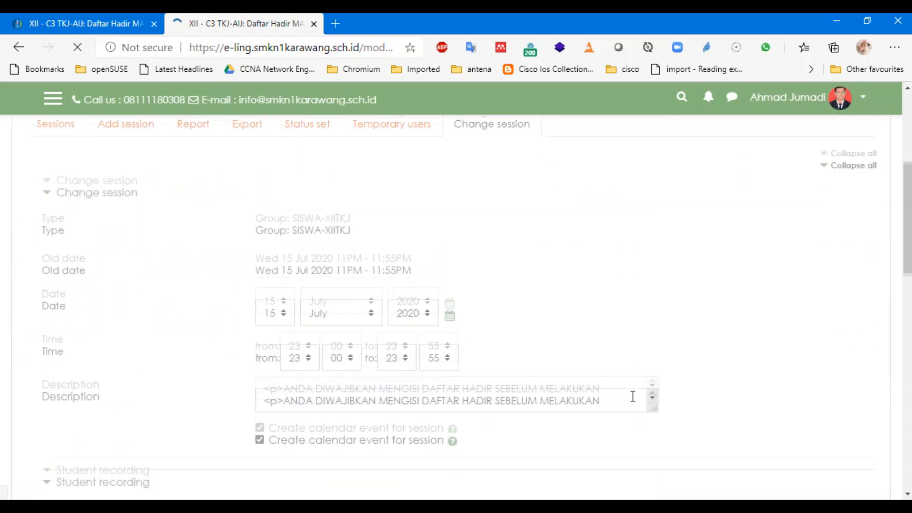
{"action": "left_click", "coordinate": [410, 309]}
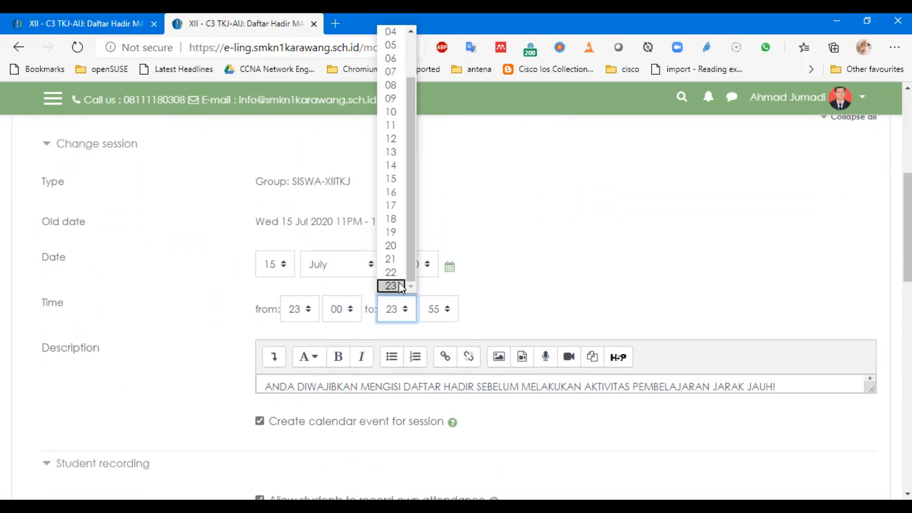
{"action": "left_click", "coordinate": [398, 285]}
{"action": "left_click", "coordinate": [440, 311]}
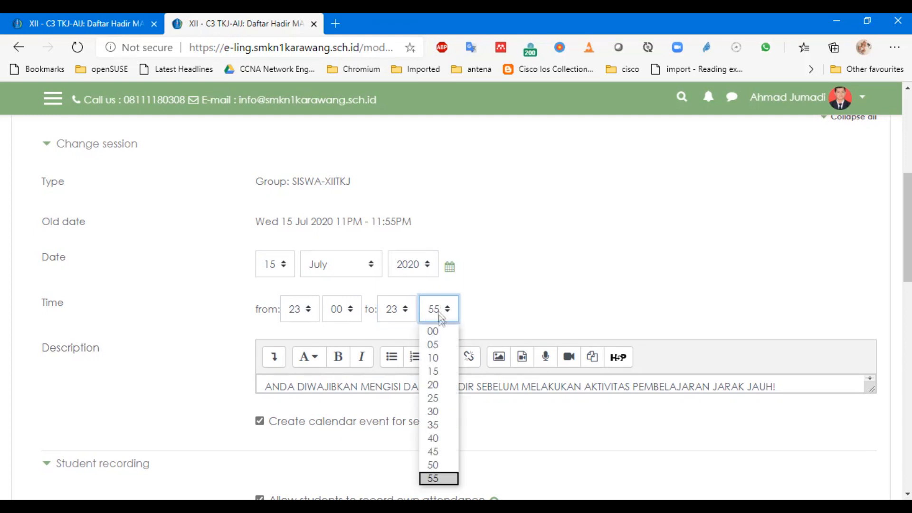
{"action": "left_click", "coordinate": [444, 354]}
{"action": "scroll", "coordinate": [523, 323], "scroll_direction": "down", "scroll_amount": 10}
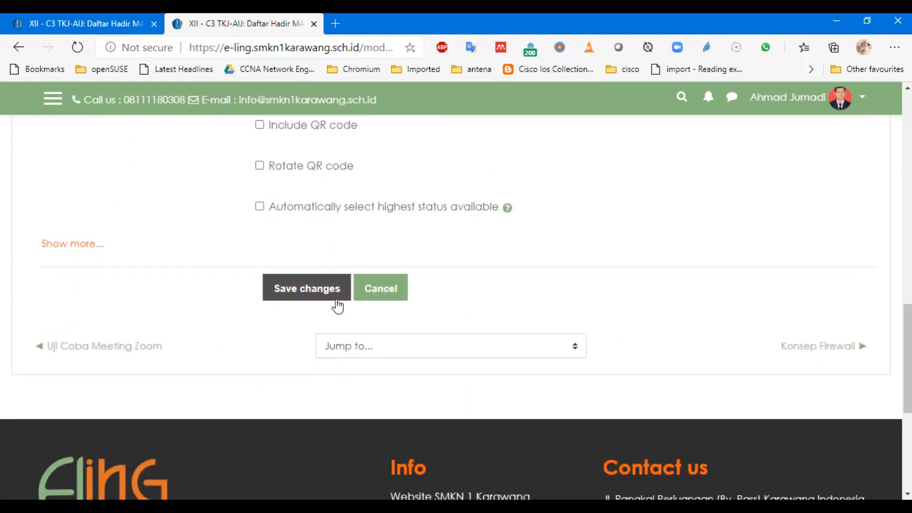
{"action": "scroll", "coordinate": [332, 332], "scroll_direction": "up", "scroll_amount": 3}
{"action": "left_click", "coordinate": [328, 452]}
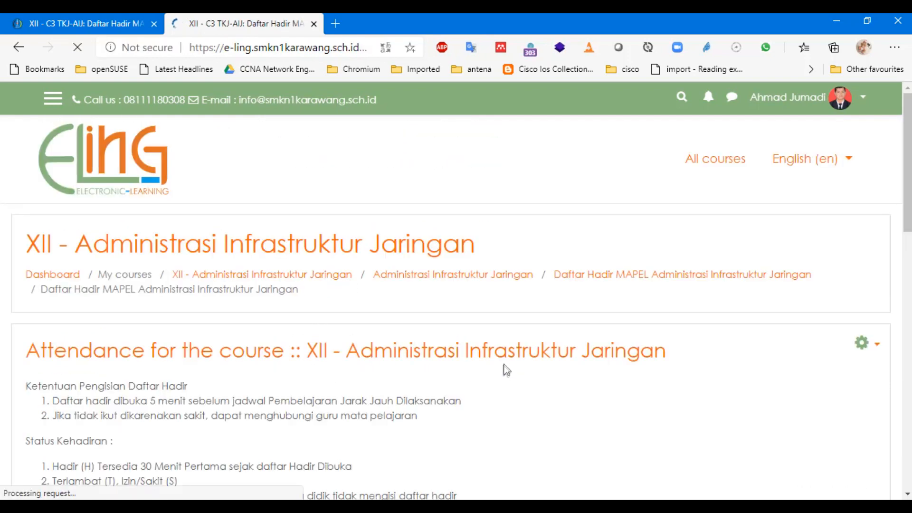
- Open the attendance export settings and set the group to SISWA-XIITKJ
{"action": "scroll", "coordinate": [498, 363], "scroll_direction": "down", "scroll_amount": 6}
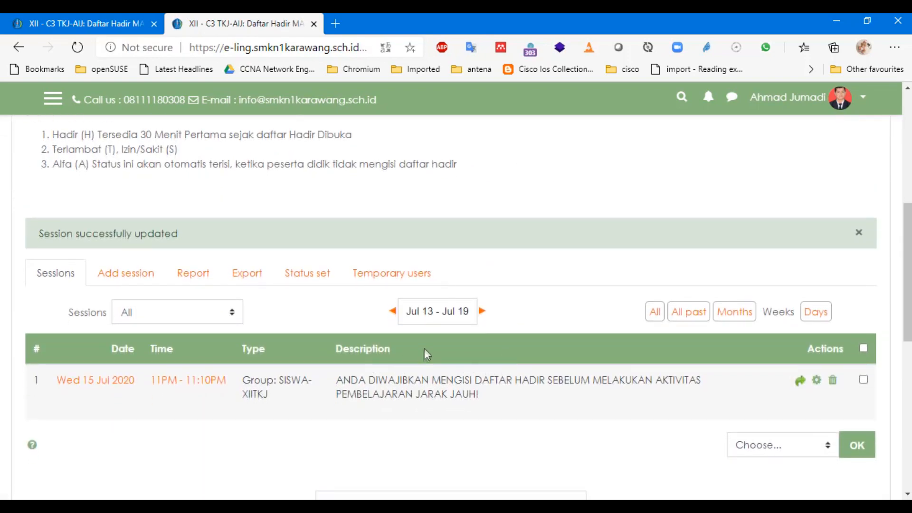
{"action": "left_click", "coordinate": [253, 277]}
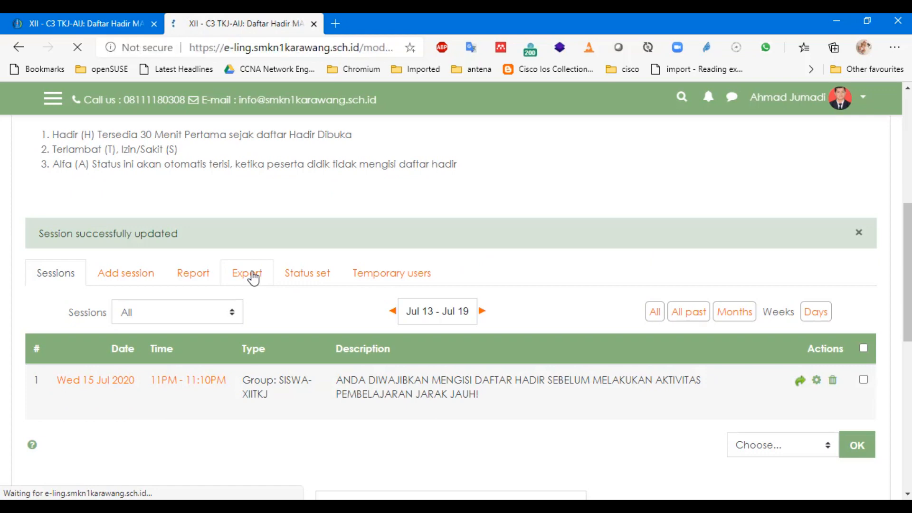
{"action": "scroll", "coordinate": [832, 244], "scroll_direction": "down", "scroll_amount": 5}
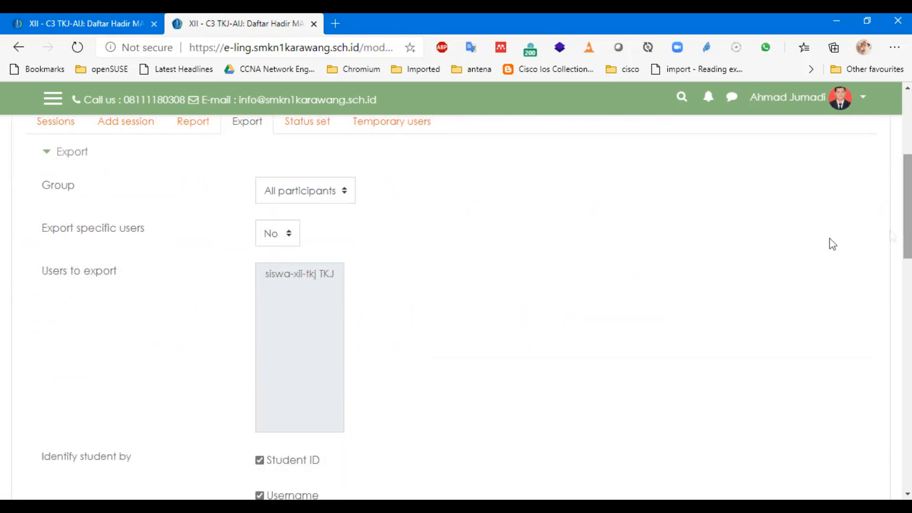
{"action": "left_click", "coordinate": [323, 189]}
{"action": "left_click", "coordinate": [310, 253]}
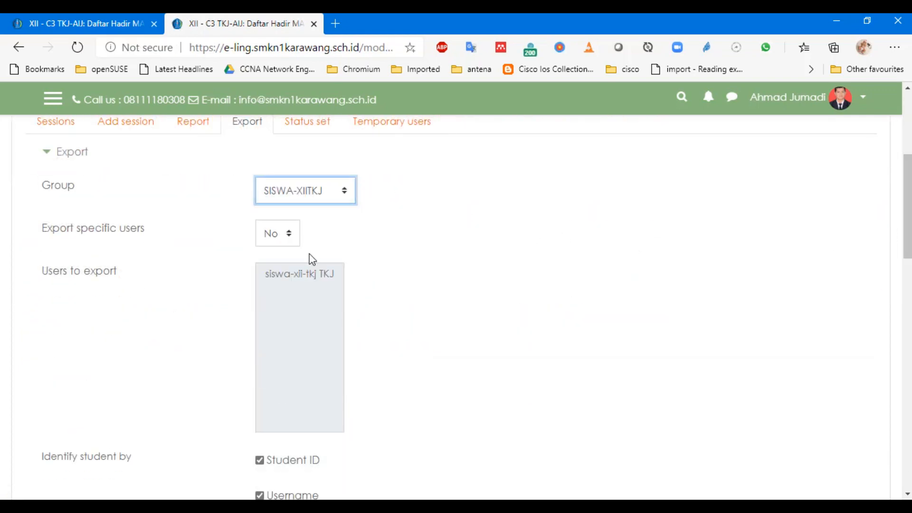
- Remove Username from the student identification fields and add ID number, Institution and Department
{"action": "scroll", "coordinate": [308, 247], "scroll_direction": "down", "scroll_amount": 3}
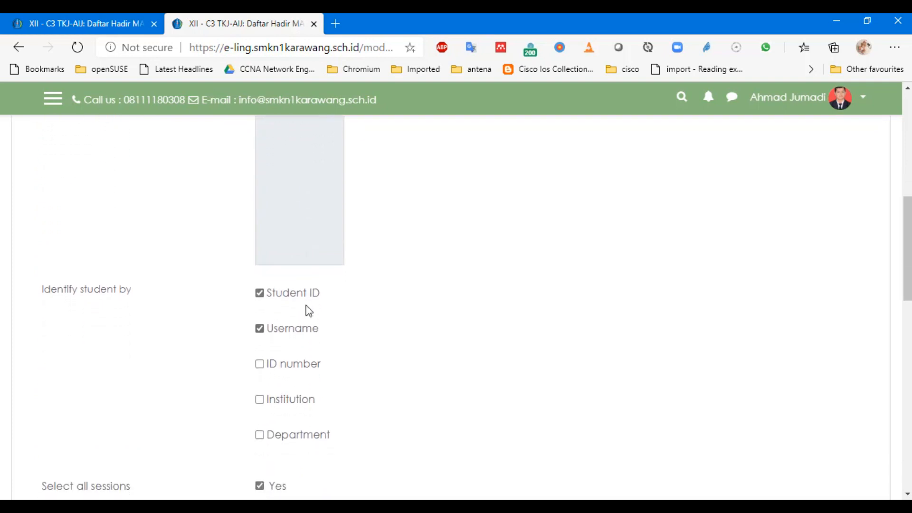
{"action": "left_click", "coordinate": [302, 329]}
{"action": "left_click", "coordinate": [297, 365]}
{"action": "left_click", "coordinate": [289, 403]}
{"action": "left_click", "coordinate": [295, 432]}
- Export all sessions in Excel format and save XII - C3 TKJ-AIJ_Attendances_20200715-2319.xlsx in Downloads
{"action": "scroll", "coordinate": [309, 342], "scroll_direction": "down", "scroll_amount": 5}
{"action": "scroll", "coordinate": [309, 332], "scroll_direction": "down", "scroll_amount": 2}
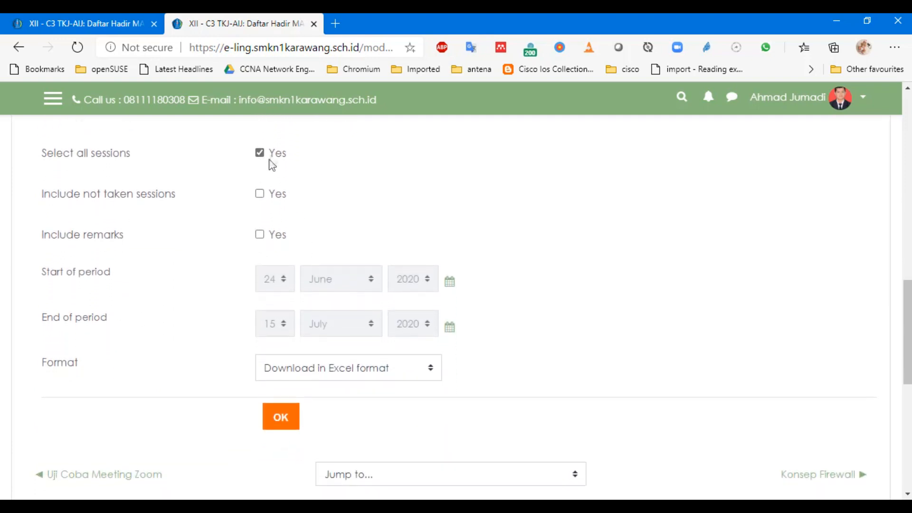
{"action": "left_click", "coordinate": [369, 371]}
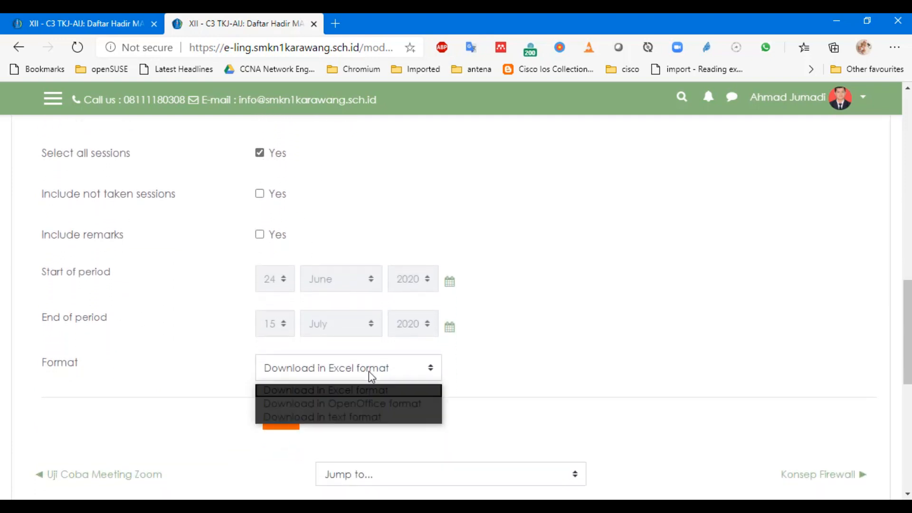
{"action": "left_click", "coordinate": [362, 391]}
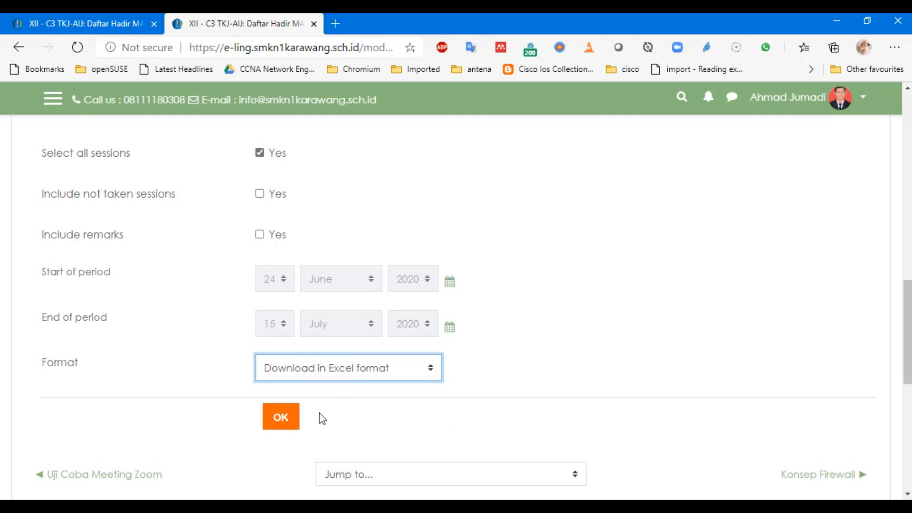
{"action": "left_click", "coordinate": [295, 420]}
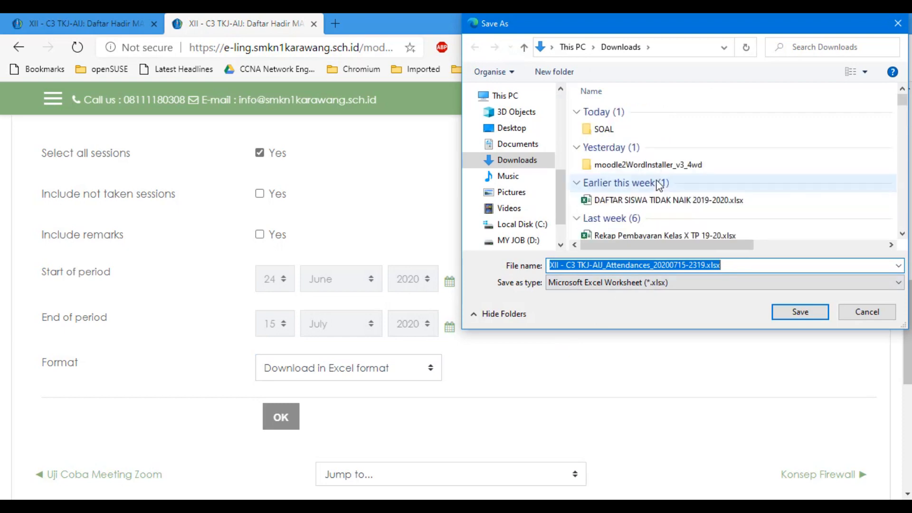
{"action": "left_click", "coordinate": [799, 312]}
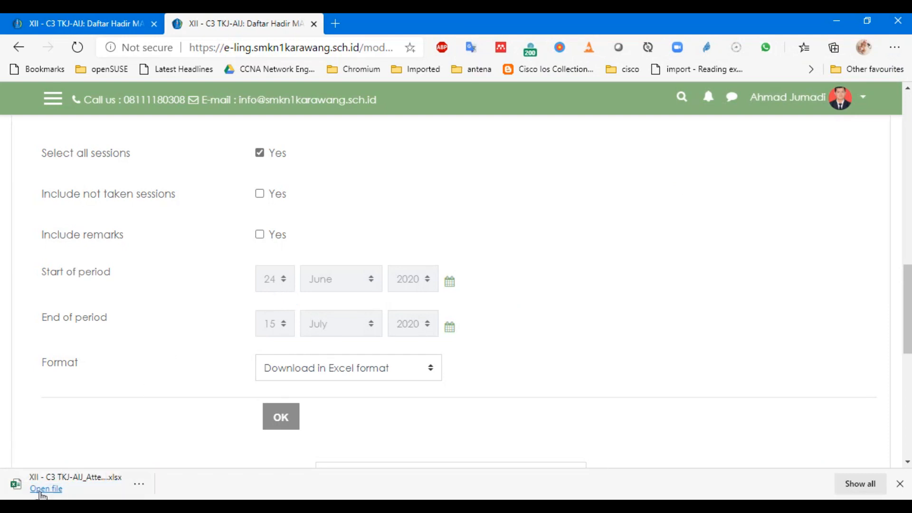
- Open the downloaded attendance workbook in Excel with editing enabled and fit all column widths to their contents
{"action": "left_click", "coordinate": [46, 489]}
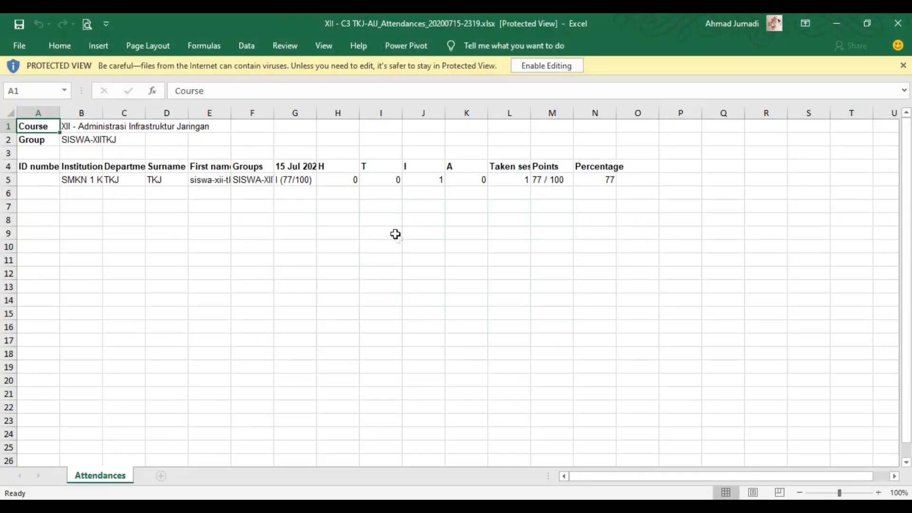
{"action": "left_click", "coordinate": [552, 66]}
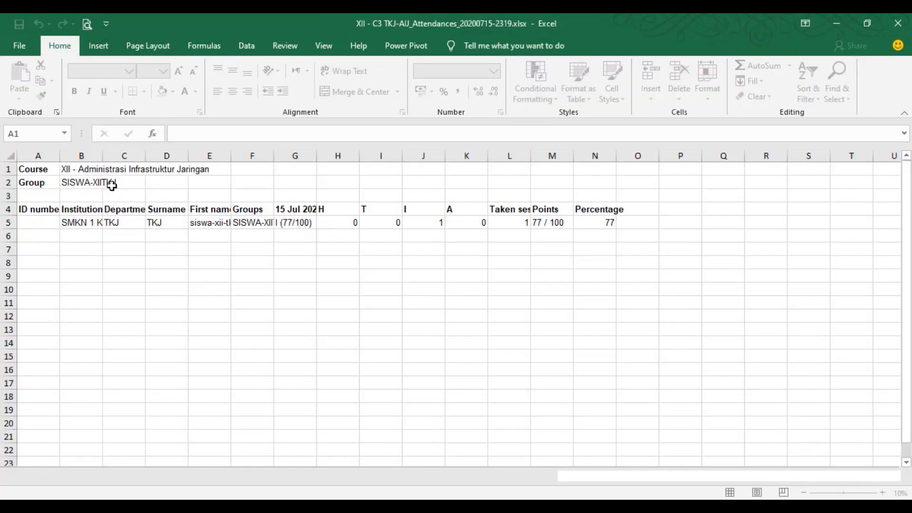
{"action": "left_click", "coordinate": [10, 156]}
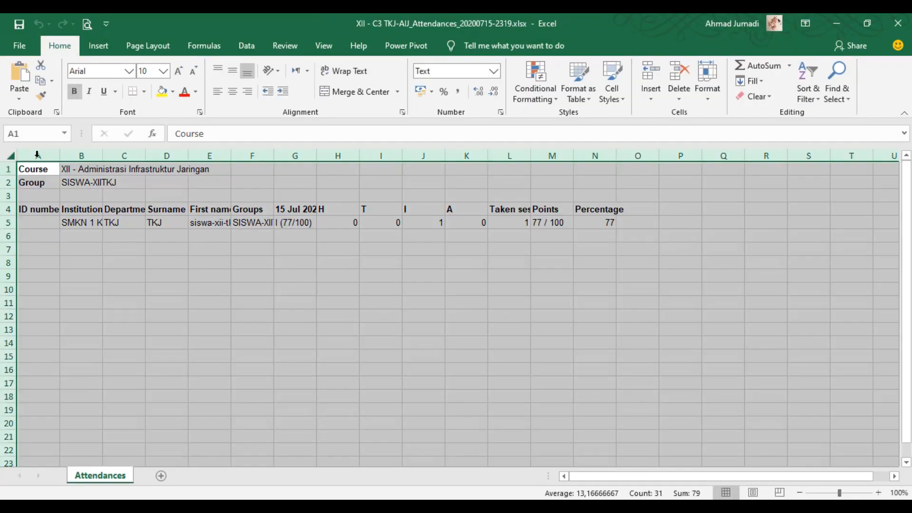
{"action": "double_click", "coordinate": [60, 157]}
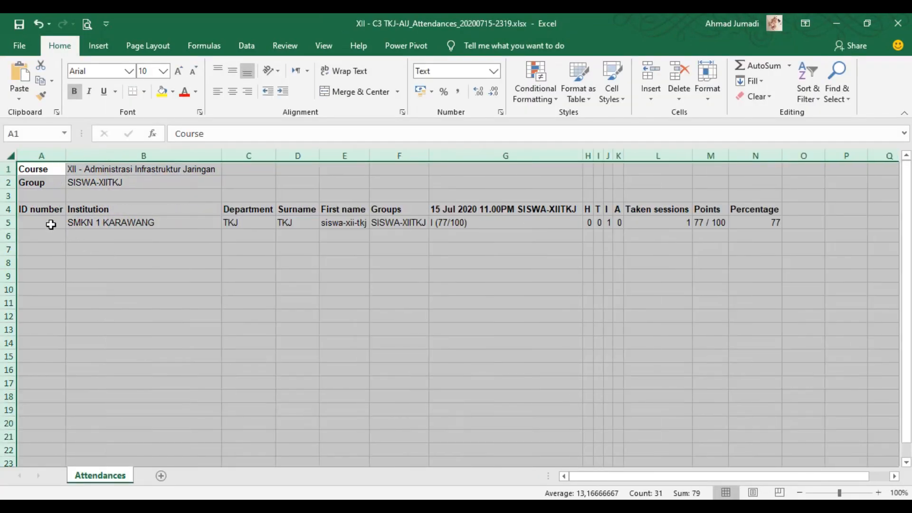
- Review the student's ID number, institution, department, name and group cells in the exported attendance row
{"action": "left_click", "coordinate": [56, 225]}
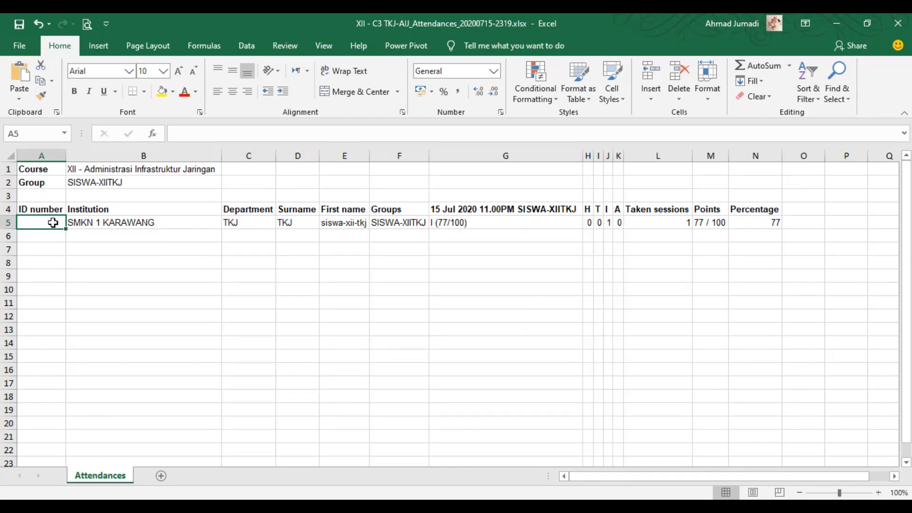
{"action": "left_click", "coordinate": [145, 221]}
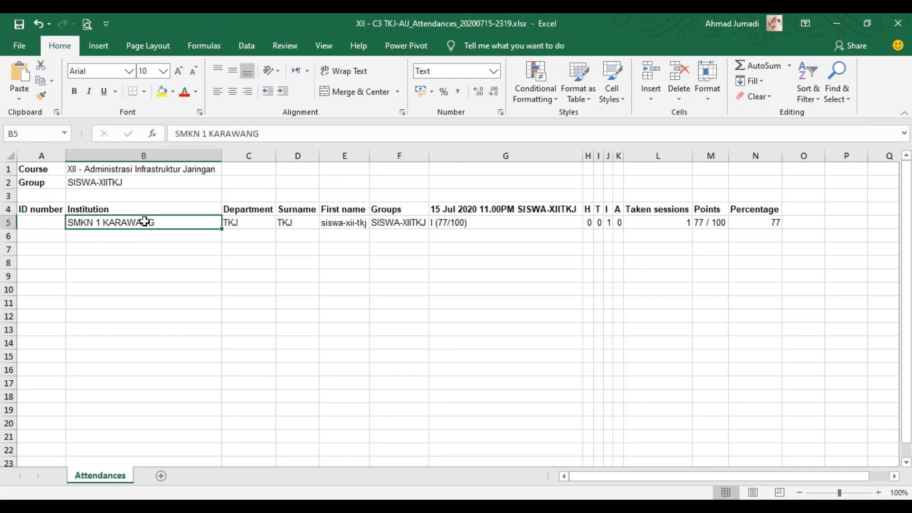
{"action": "left_click", "coordinate": [248, 222]}
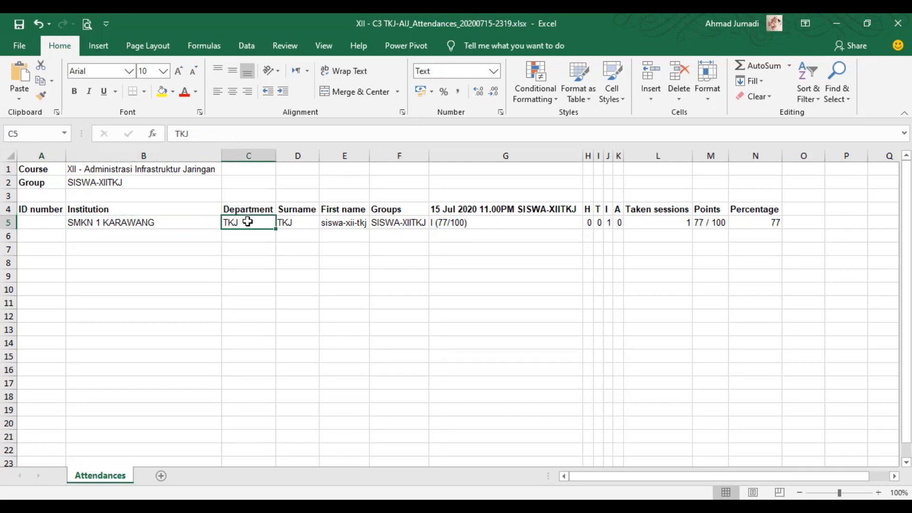
{"action": "double_click", "coordinate": [319, 156]}
{"action": "left_click", "coordinate": [301, 222]}
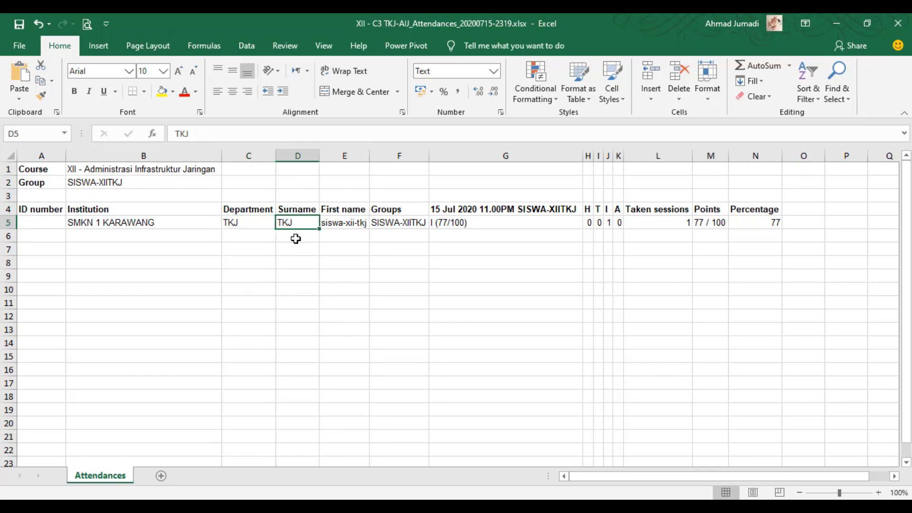
{"action": "left_click", "coordinate": [339, 222]}
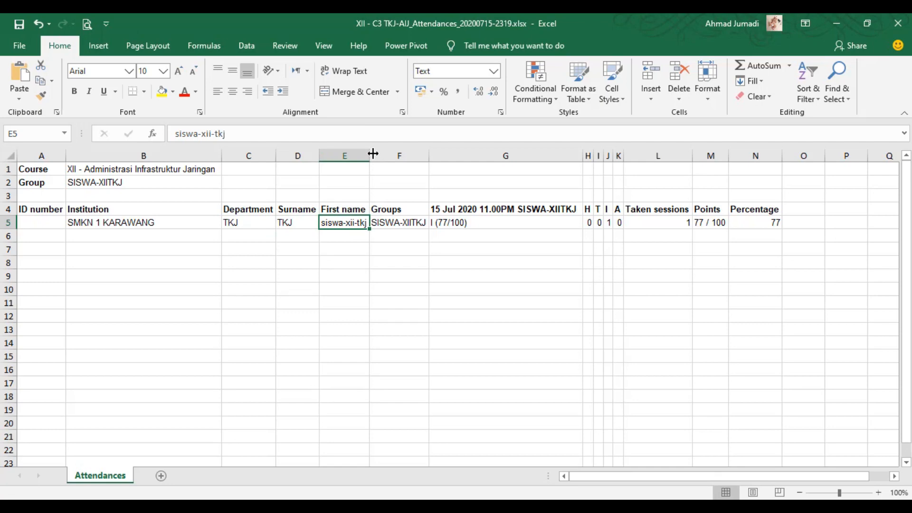
{"action": "left_click", "coordinate": [401, 223]}
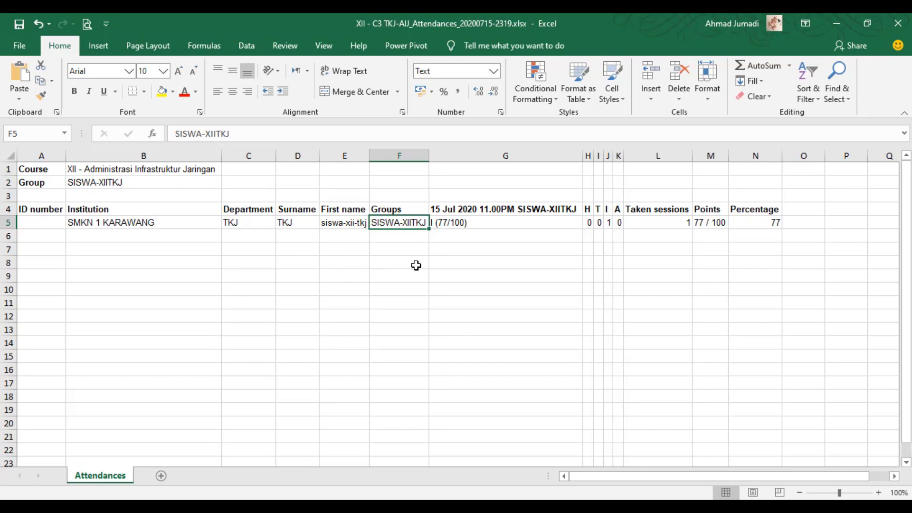
- Examine the student's 15 Jul 2020 session result, the H, T, I and A columns, taken sessions, points and percentage
{"action": "left_click", "coordinate": [460, 222]}
{"action": "left_click", "coordinate": [472, 153]}
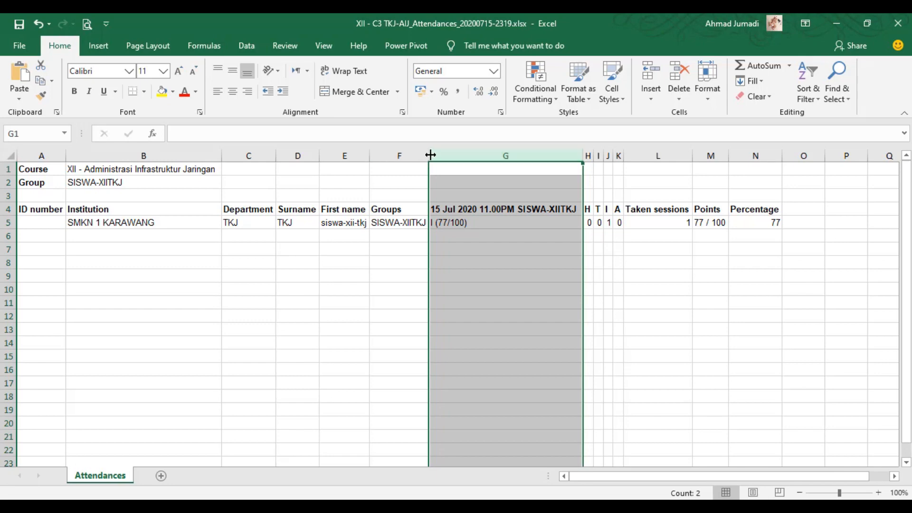
{"action": "left_click", "coordinate": [514, 221]}
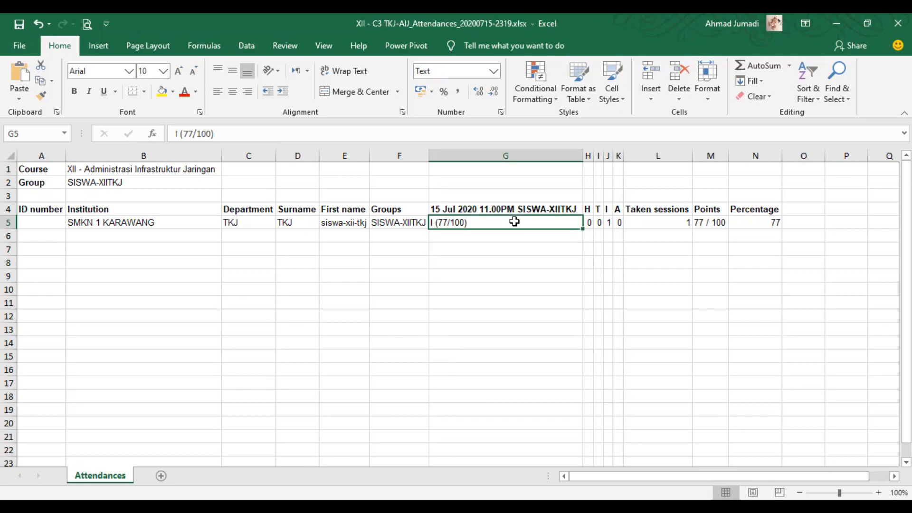
{"action": "left_click", "coordinate": [514, 208]}
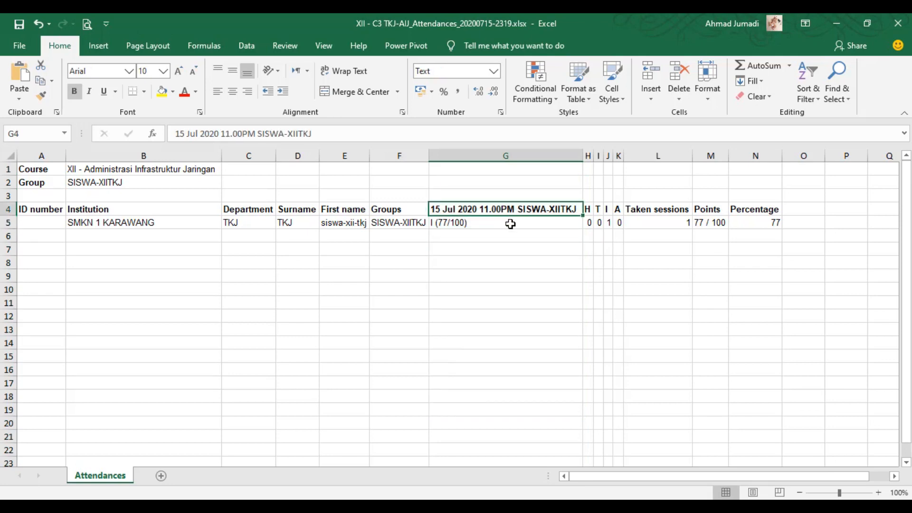
{"action": "left_click", "coordinate": [510, 224]}
{"action": "left_click", "coordinate": [512, 211]}
{"action": "left_click", "coordinate": [608, 222]}
{"action": "left_click_drag", "start_coordinate": [587, 156], "coordinate": [619, 156]}
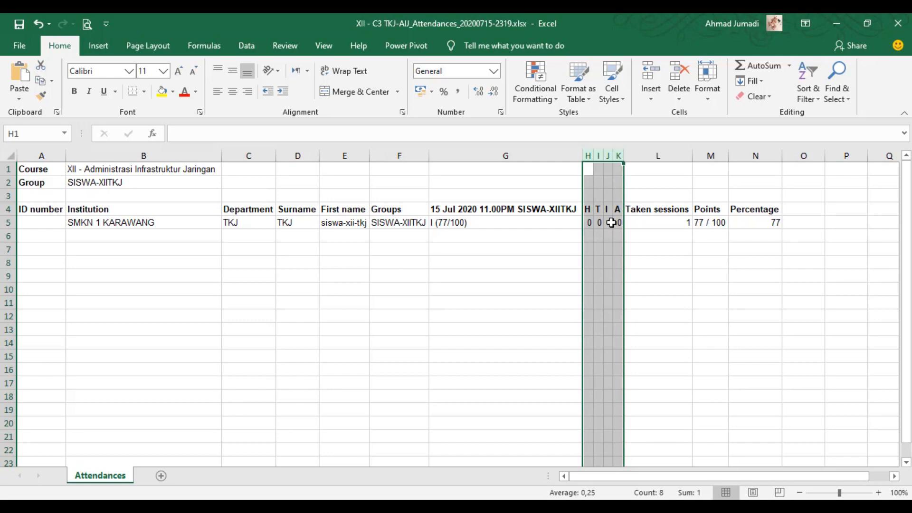
{"action": "left_click", "coordinate": [635, 224]}
{"action": "left_click_drag", "start_coordinate": [764, 226], "coordinate": [655, 222]}
{"action": "left_click", "coordinate": [760, 227]}
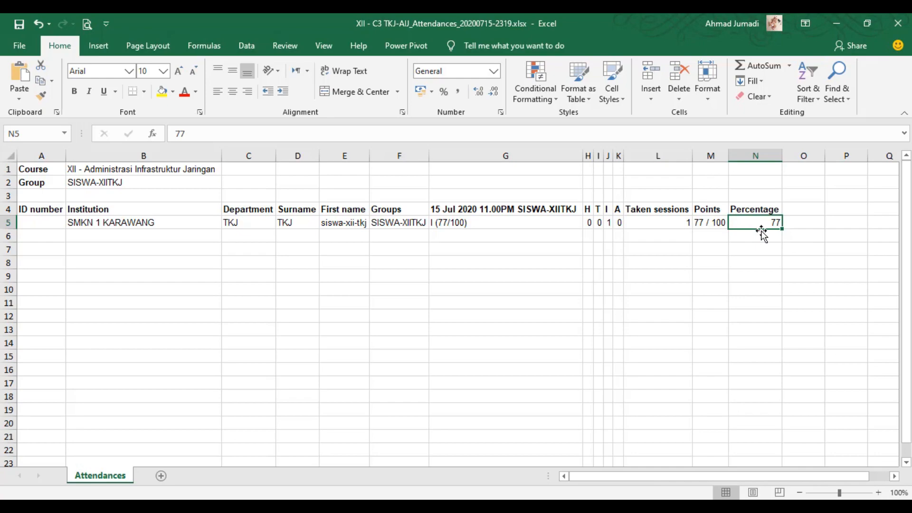
- Switch back to the browser and open the session list of Daftar Hadir MAPEL Administrasi Infrastruktur Jaringan
{"action": "left_click", "coordinate": [839, 19]}
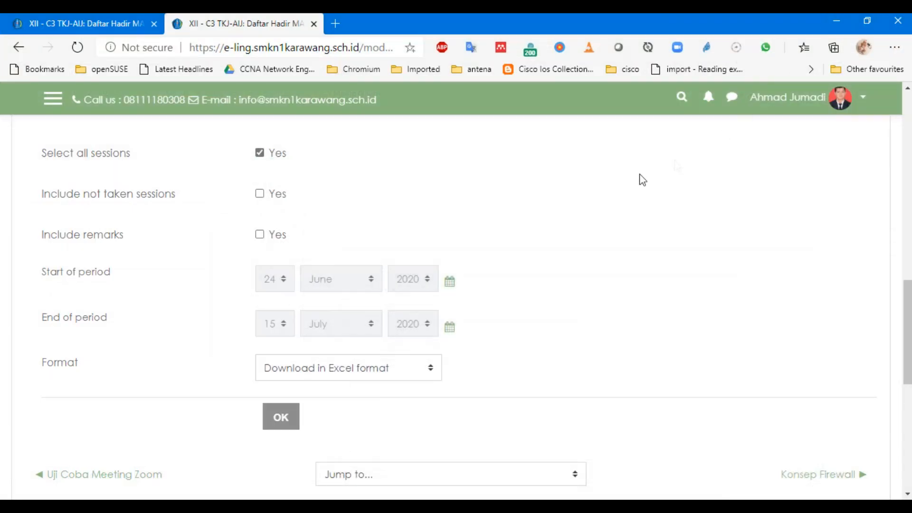
{"action": "scroll", "coordinate": [478, 221], "scroll_direction": "up", "scroll_amount": 15}
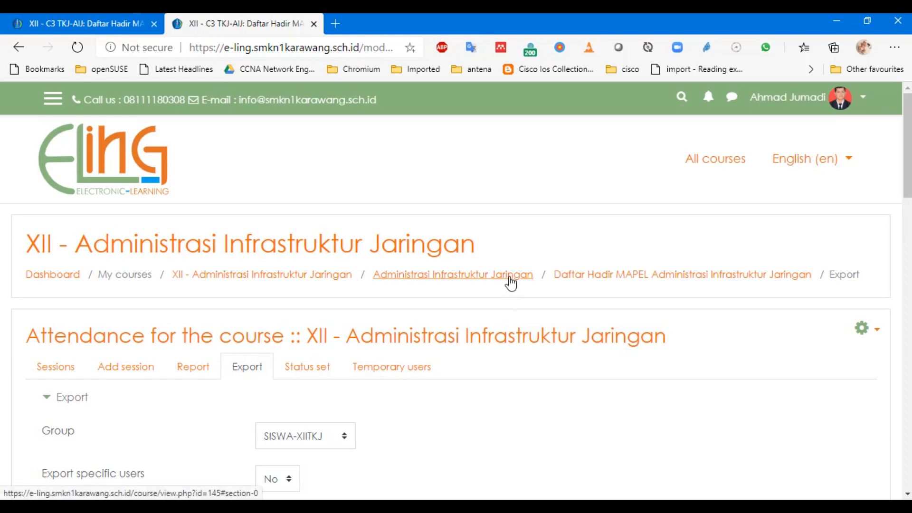
{"action": "left_click", "coordinate": [580, 279]}
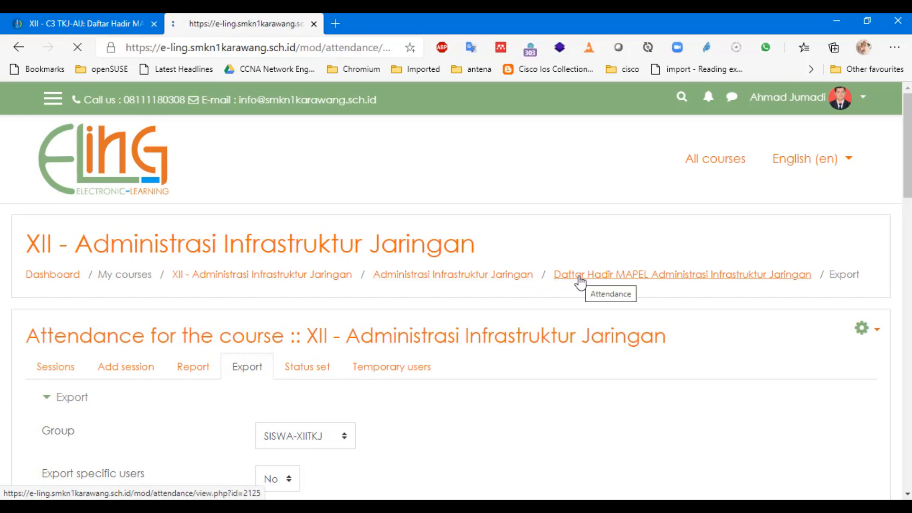
{"action": "scroll", "coordinate": [494, 355], "scroll_direction": "down", "scroll_amount": 1}
{"action": "scroll", "coordinate": [494, 355], "scroll_direction": "down", "scroll_amount": 5}
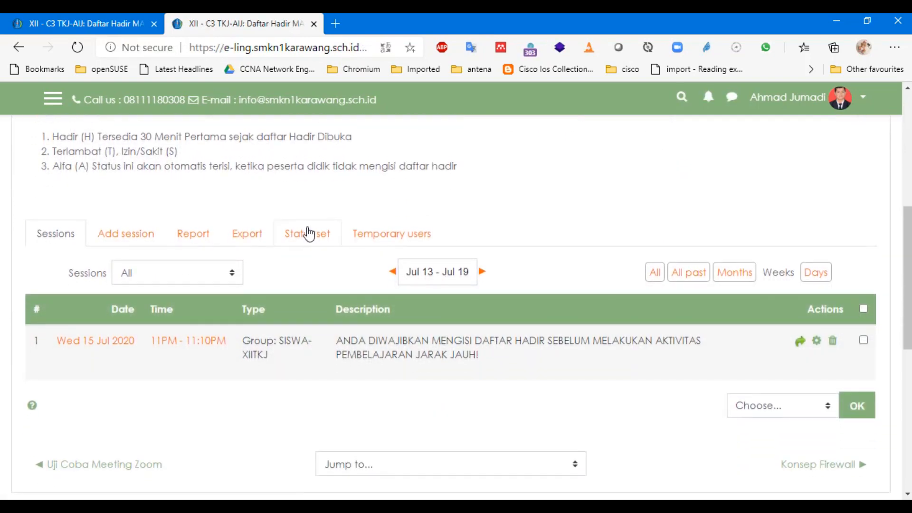
- Open the attendance status set and review each status's points, availability minutes and automatic setting when not marked
{"action": "left_click", "coordinate": [305, 232]}
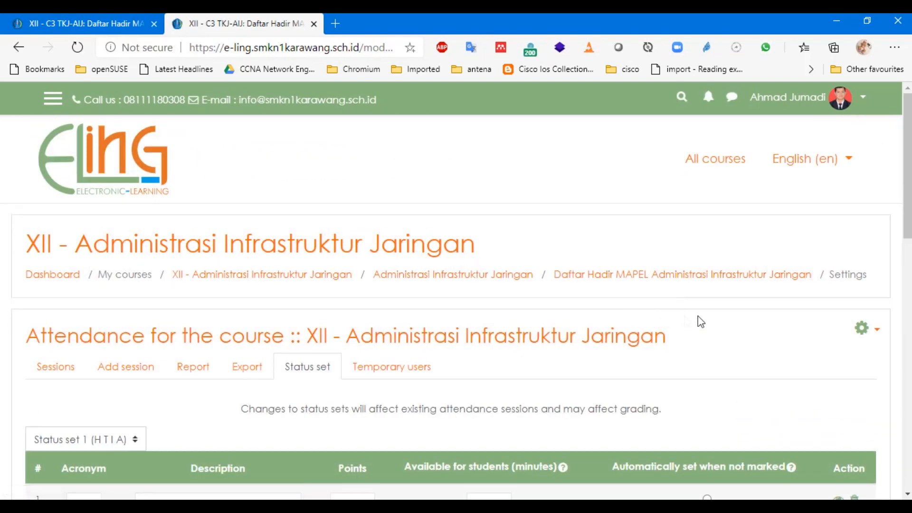
{"action": "scroll", "coordinate": [883, 295], "scroll_direction": "down", "scroll_amount": 5}
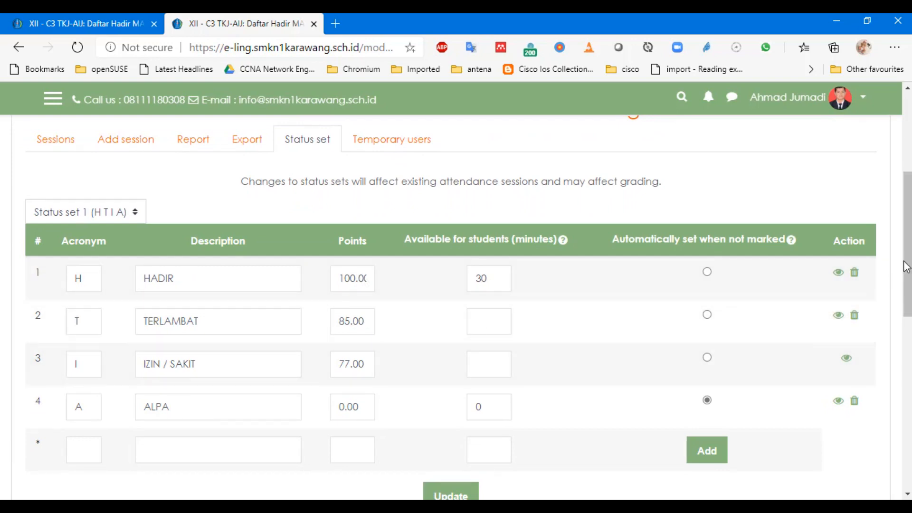
{"action": "scroll", "coordinate": [909, 261], "scroll_direction": "up", "scroll_amount": 3}
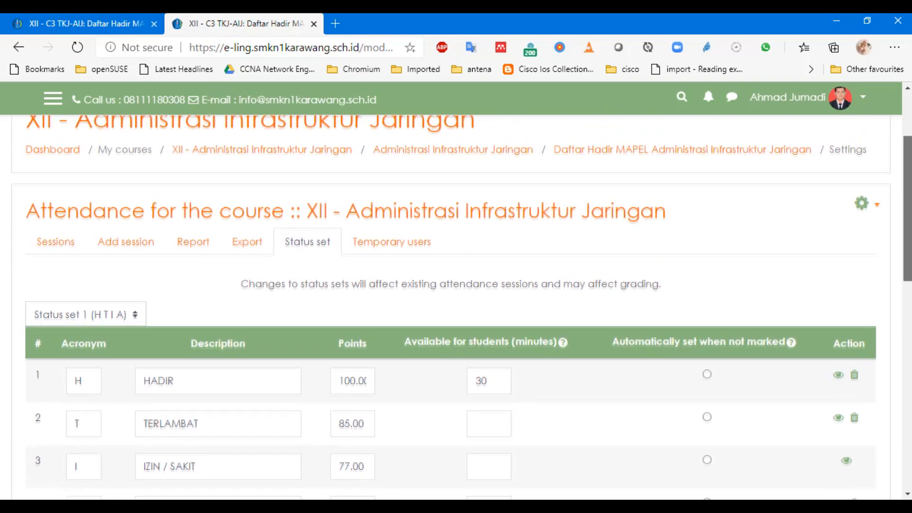
{"action": "scroll", "coordinate": [910, 261], "scroll_direction": "down", "scroll_amount": 3}
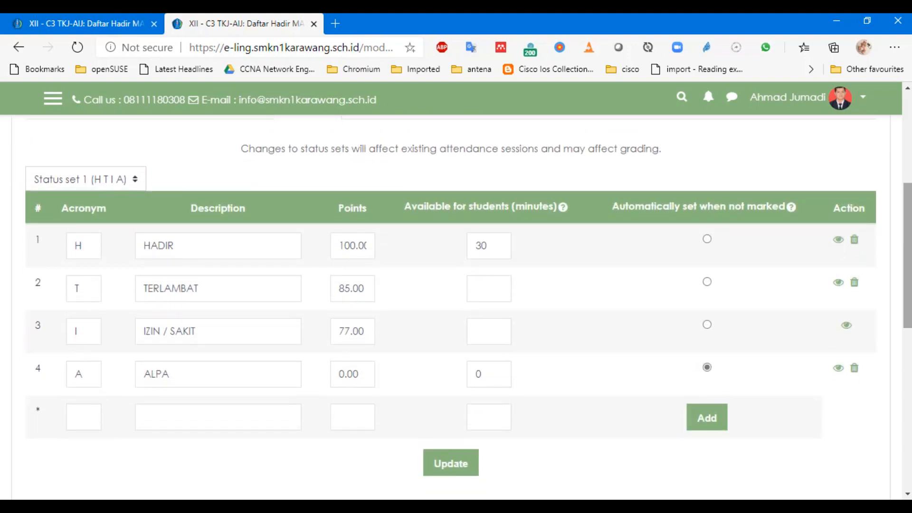
{"action": "scroll", "coordinate": [238, 404], "scroll_direction": "up", "scroll_amount": 4}
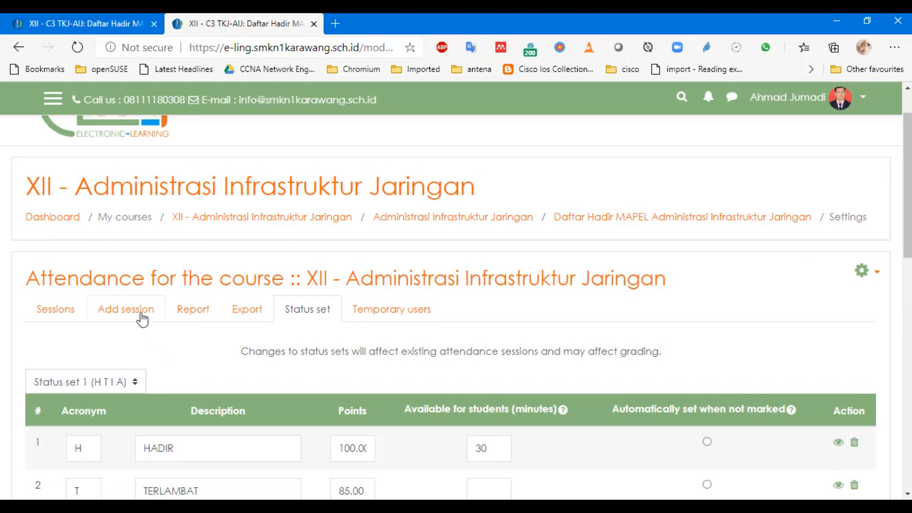
- Open a new attendance session form and review its groups, date, time and description fields
{"action": "left_click", "coordinate": [141, 315]}
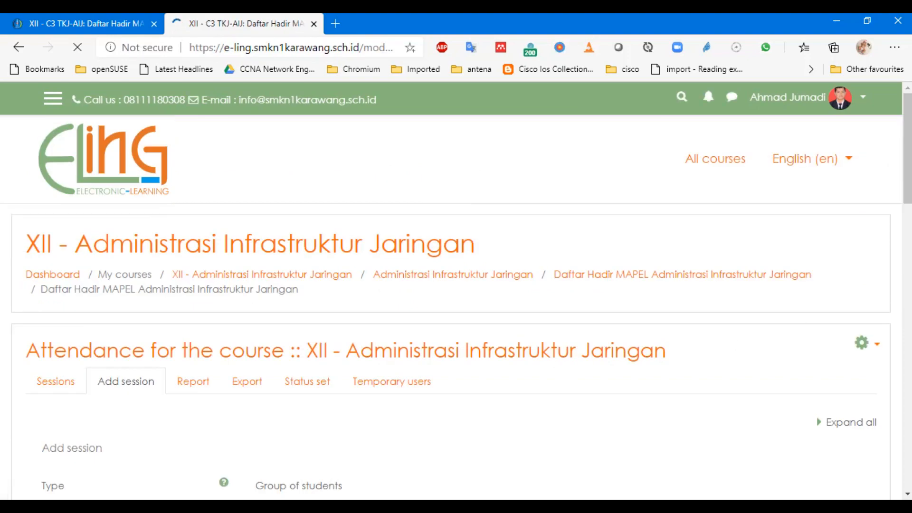
{"action": "scroll", "coordinate": [562, 366], "scroll_direction": "down", "scroll_amount": 3}
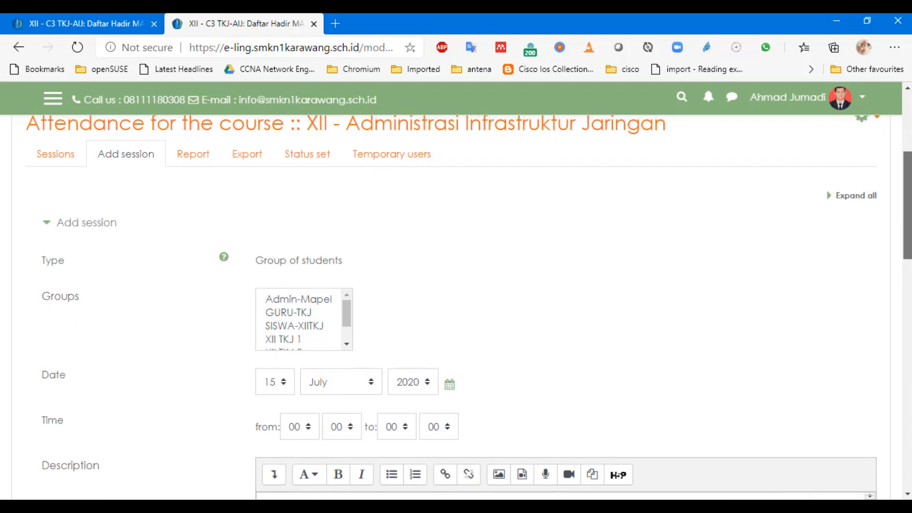
{"action": "left_click_drag", "start_coordinate": [346, 314], "coordinate": [347, 325]}
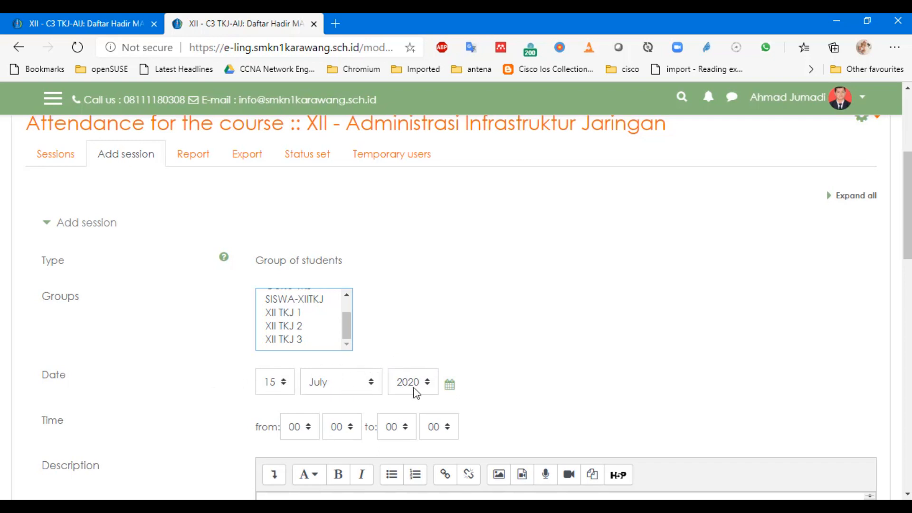
{"action": "left_click_drag", "start_coordinate": [45, 421], "coordinate": [67, 417]}
{"action": "scroll", "coordinate": [109, 430], "scroll_direction": "down", "scroll_amount": 2}
{"action": "scroll", "coordinate": [111, 430], "scroll_direction": "down", "scroll_amount": 3}
{"action": "scroll", "coordinate": [112, 404], "scroll_direction": "up", "scroll_amount": 2}
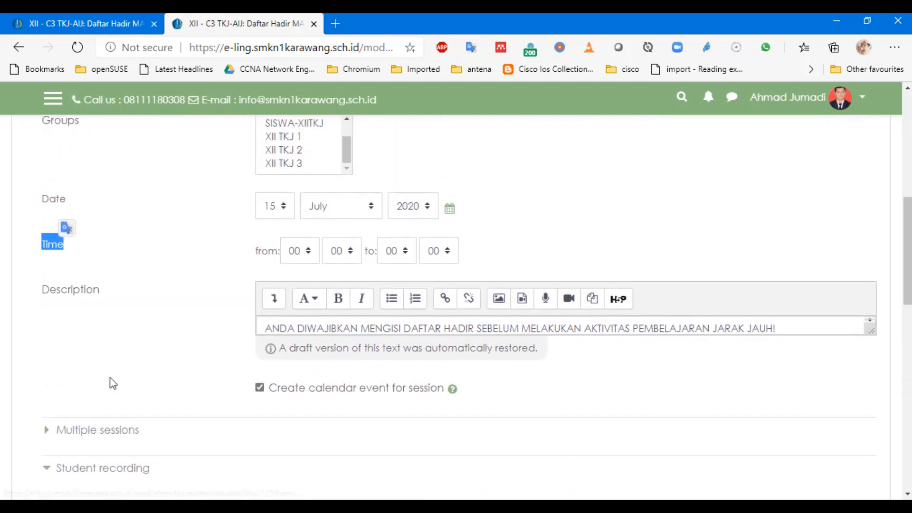
{"action": "left_click_drag", "start_coordinate": [38, 302], "coordinate": [96, 300]}
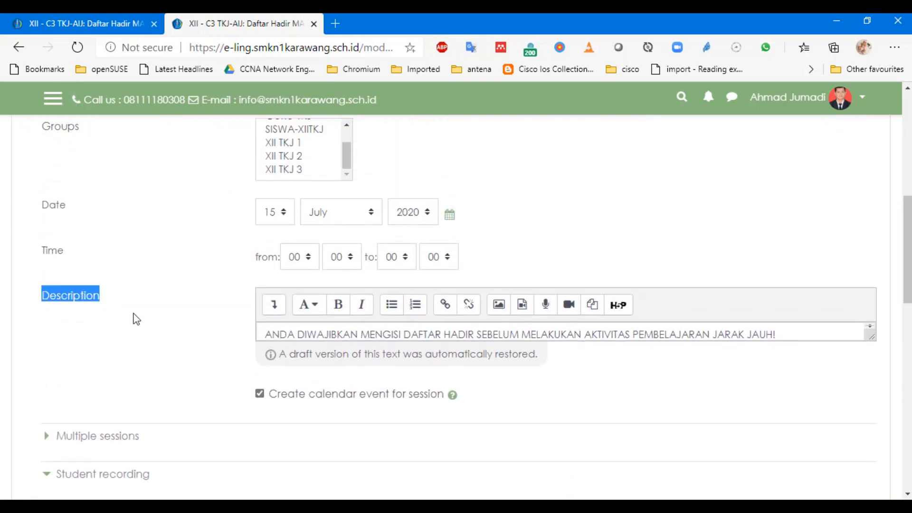
{"action": "left_click", "coordinate": [180, 341]}
{"action": "scroll", "coordinate": [181, 343], "scroll_direction": "down", "scroll_amount": 3}
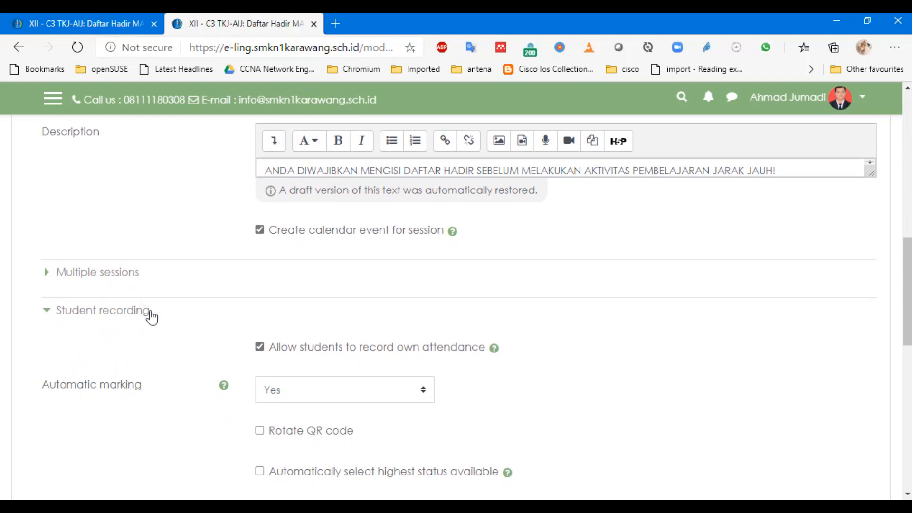
- Expand the multiple sessions settings and review the repeat days, weekly interval and end date
{"action": "left_click", "coordinate": [124, 277]}
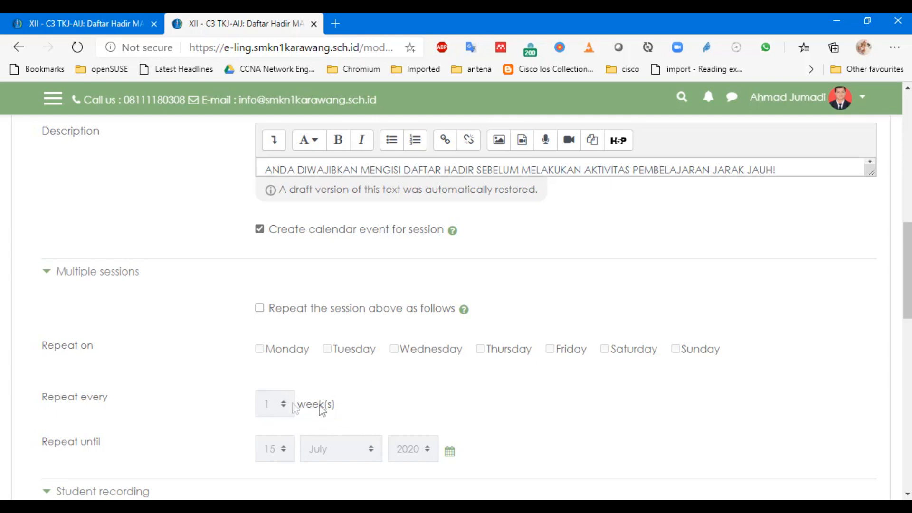
{"action": "scroll", "coordinate": [906, 270], "scroll_direction": "down", "scroll_amount": 2}
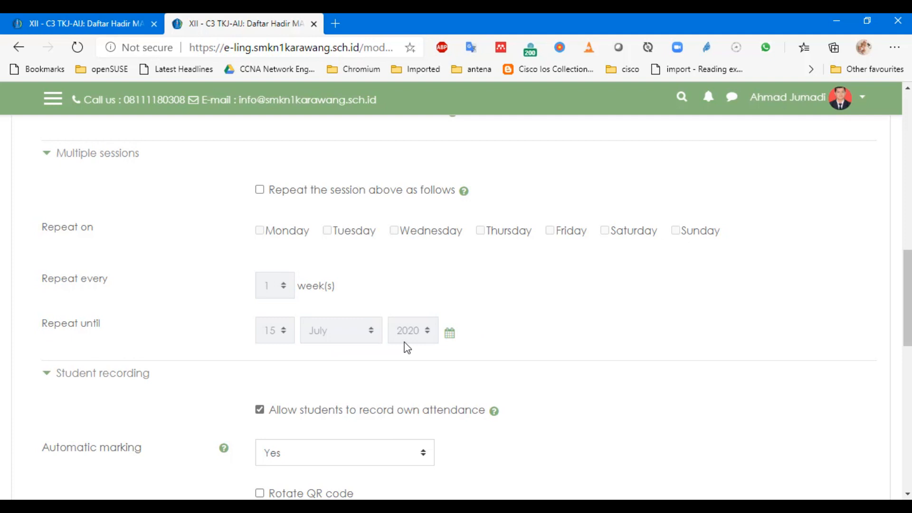
{"action": "scroll", "coordinate": [407, 347], "scroll_direction": "down", "scroll_amount": 1}
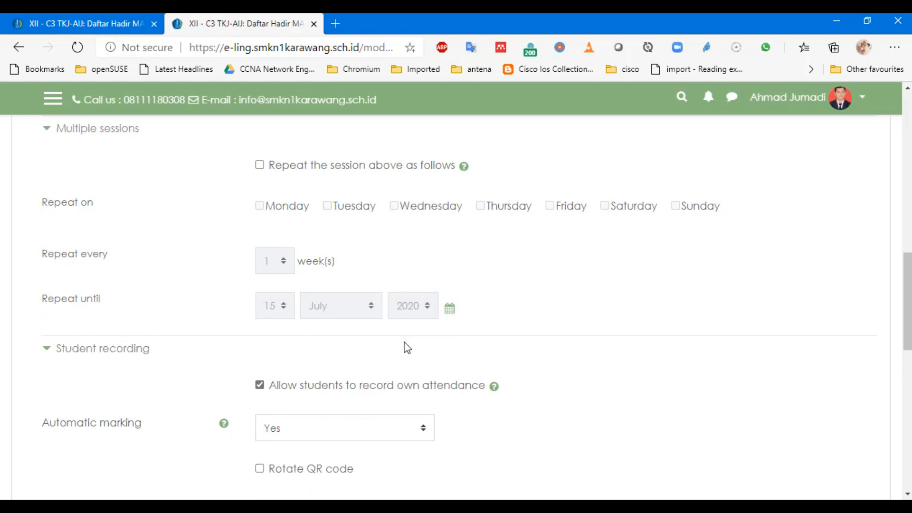
- Set the new session's automatic marking to Set unmarked at end of session and review the remaining student recording options
{"action": "left_click", "coordinate": [424, 432]}
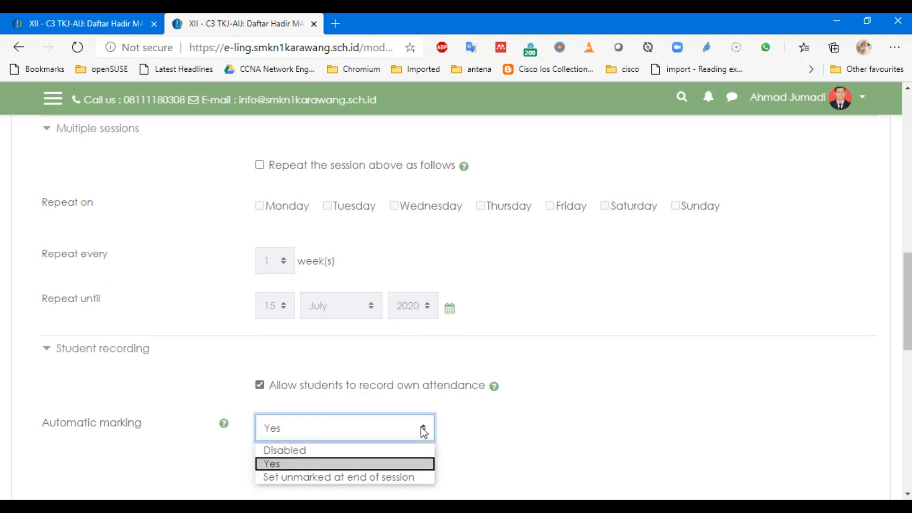
{"action": "left_click", "coordinate": [382, 479]}
{"action": "double_click", "coordinate": [901, 309]}
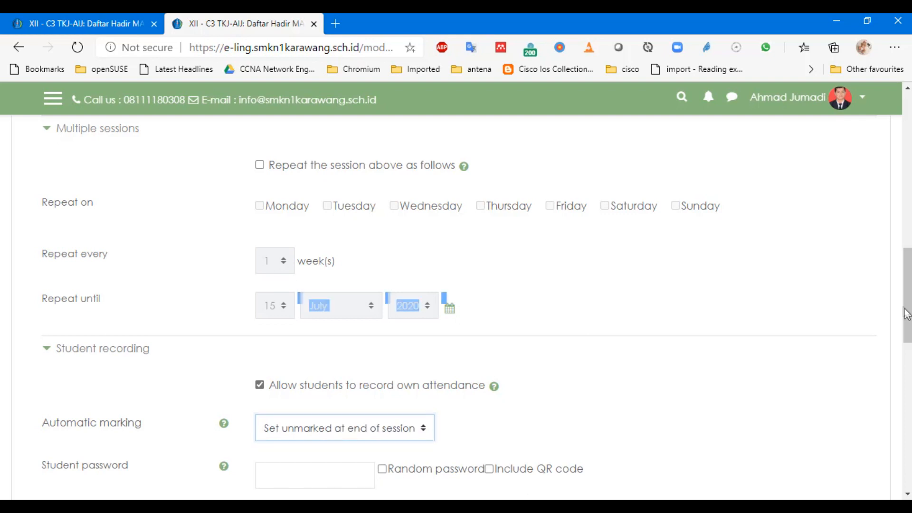
{"action": "scroll", "coordinate": [904, 304], "scroll_direction": "down", "scroll_amount": 1}
{"action": "left_click", "coordinate": [793, 297]}
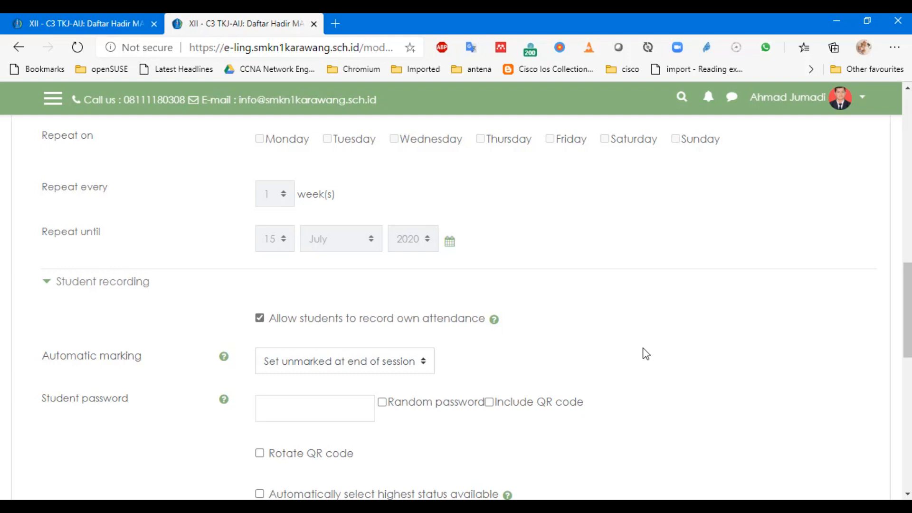
{"action": "scroll", "coordinate": [646, 353], "scroll_direction": "down", "scroll_amount": 4}
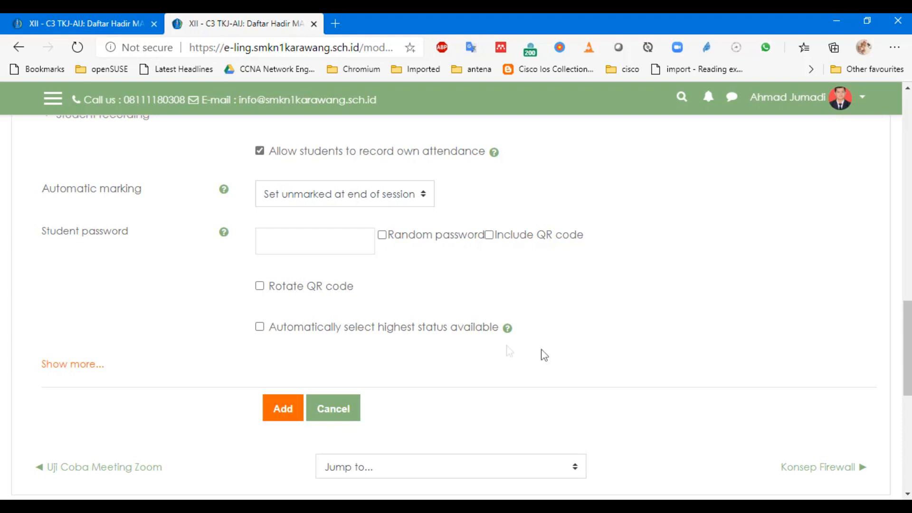
- Try to add the new session, discard the unsaved form and return to the sessions list
{"action": "left_click", "coordinate": [283, 408]}
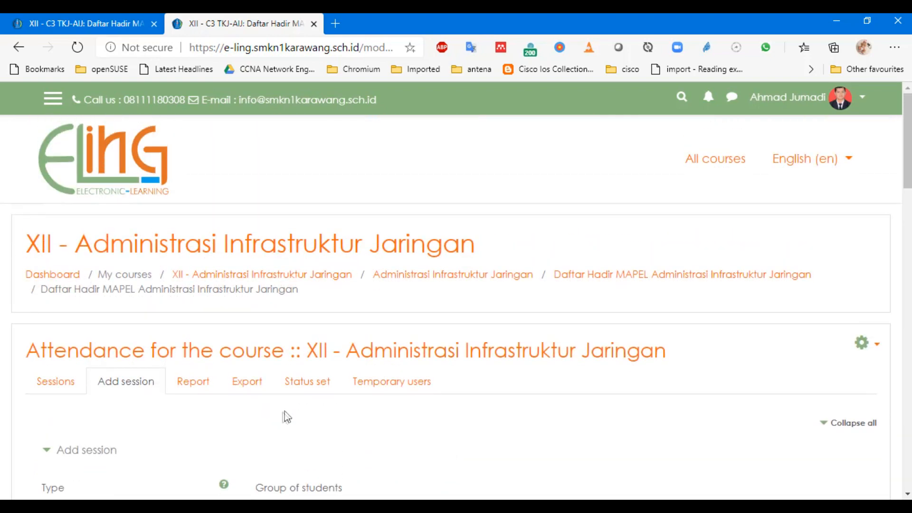
{"action": "left_click", "coordinate": [52, 257]}
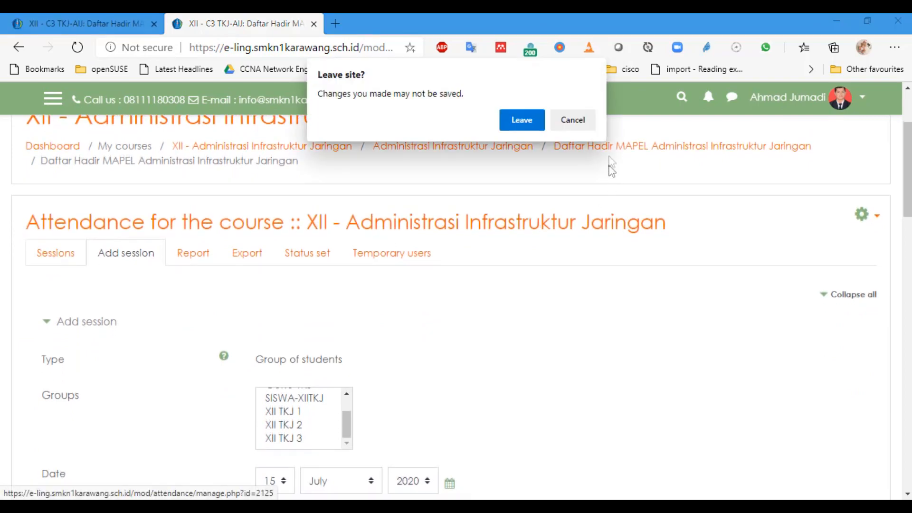
{"action": "left_click", "coordinate": [531, 125]}
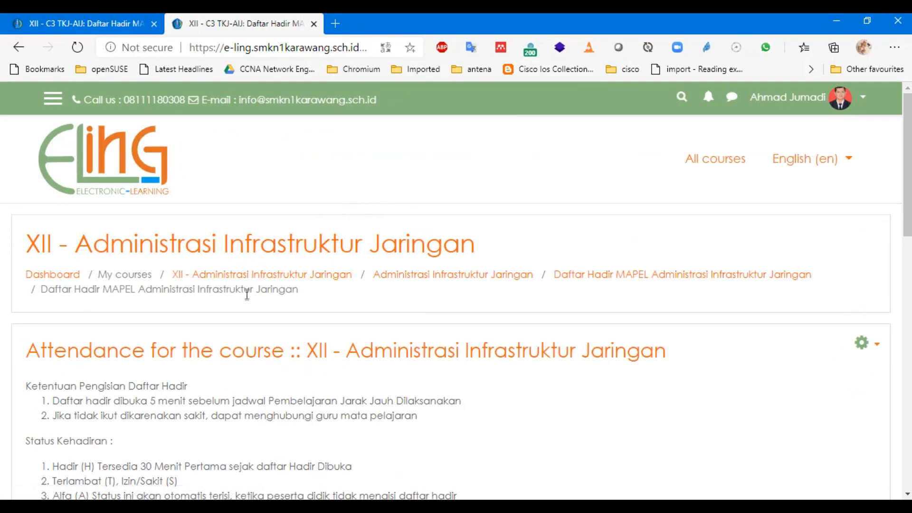
- Show all attendance sessions and review the dates, times, groups and descriptions in the list
{"action": "scroll", "coordinate": [246, 297], "scroll_direction": "down", "scroll_amount": 5}
{"action": "scroll", "coordinate": [246, 297], "scroll_direction": "down", "scroll_amount": 5}
{"action": "scroll", "coordinate": [246, 297], "scroll_direction": "up", "scroll_amount": 5}
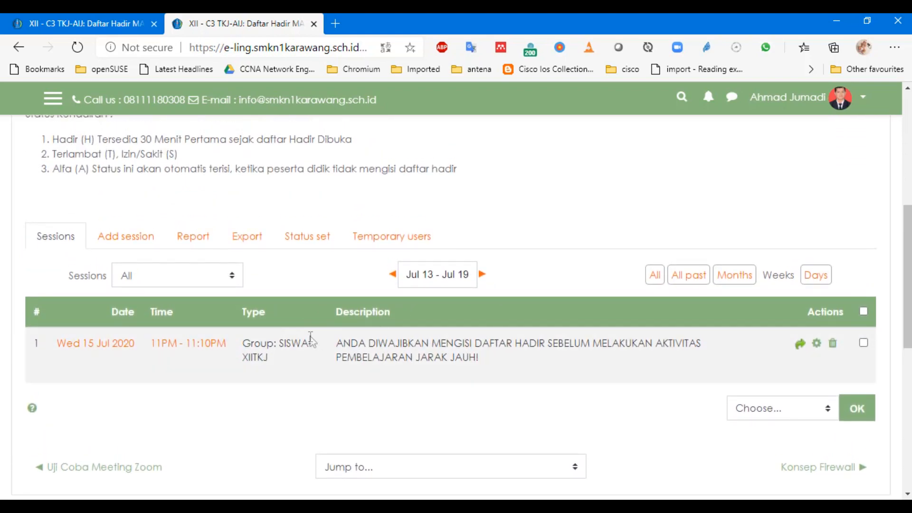
{"action": "left_click", "coordinate": [659, 280]}
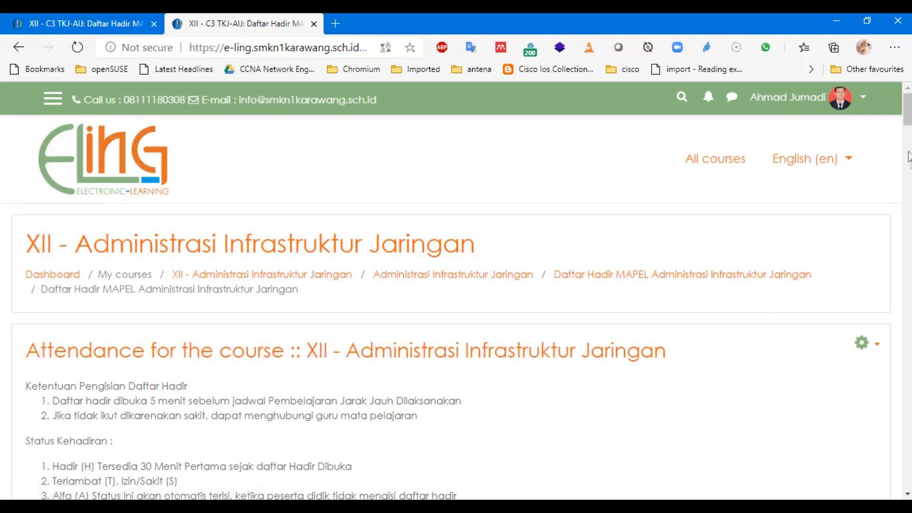
{"action": "scroll", "coordinate": [665, 306], "scroll_direction": "down", "scroll_amount": 3}
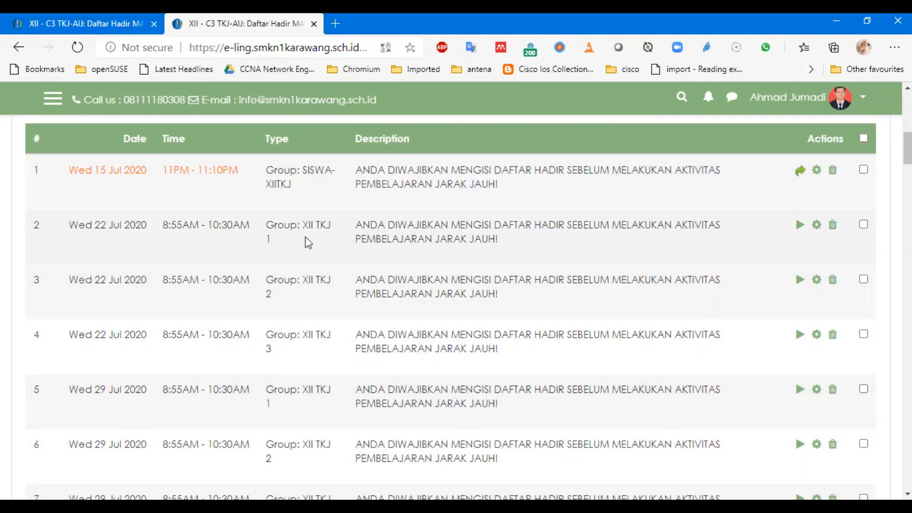
{"action": "scroll", "coordinate": [513, 338], "scroll_direction": "up", "scroll_amount": 3}
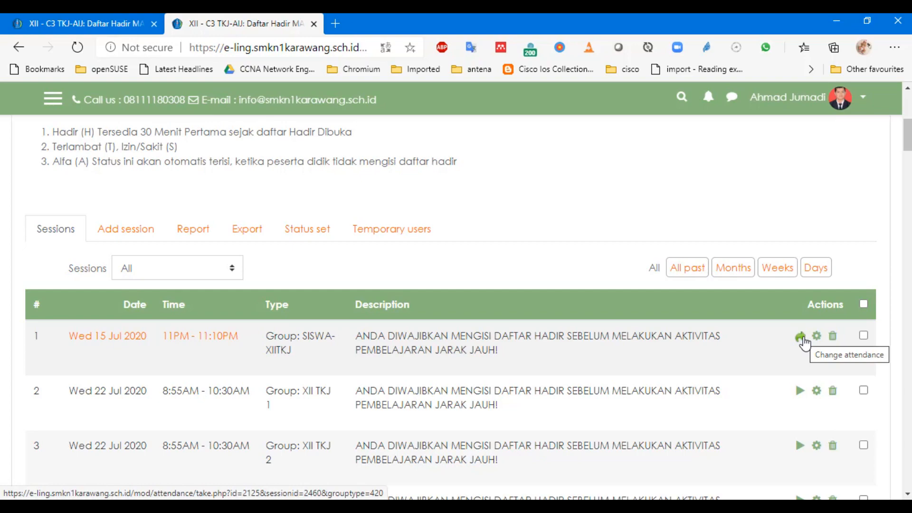
- Open the attendance report and review the SISWA-XIITKJ group's marks and the status summary per session
{"action": "left_click", "coordinate": [193, 230]}
{"action": "scroll", "coordinate": [433, 356], "scroll_direction": "down", "scroll_amount": 4}
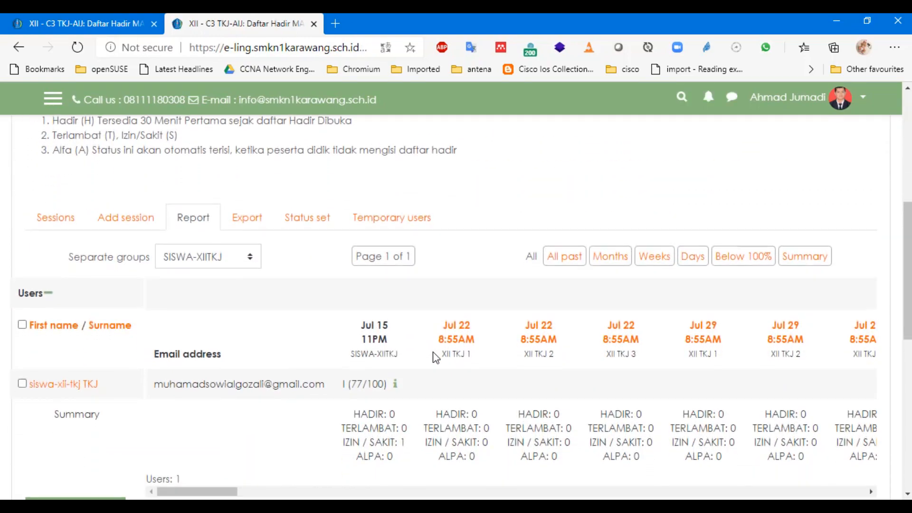
{"action": "scroll", "coordinate": [434, 356], "scroll_direction": "down", "scroll_amount": 3}
{"action": "scroll", "coordinate": [290, 378], "scroll_direction": "up", "scroll_amount": 1}
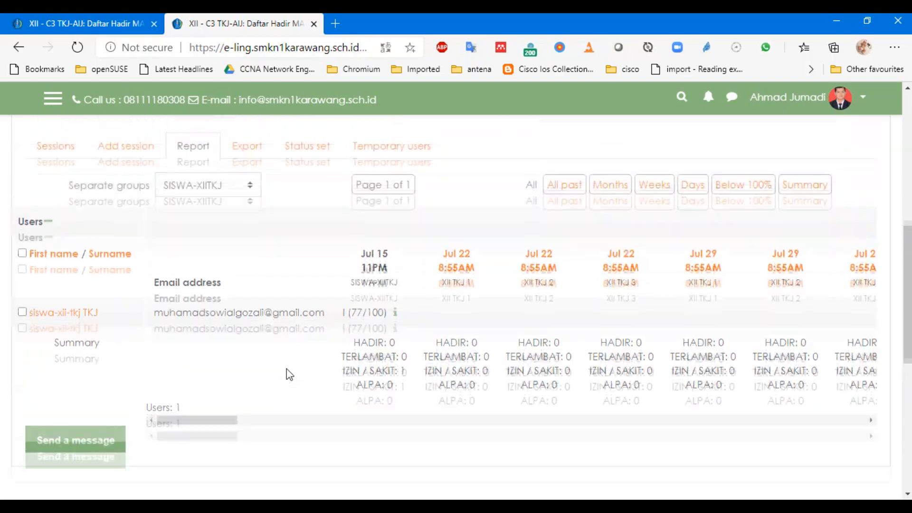
{"action": "scroll", "coordinate": [798, 312], "scroll_direction": "down", "scroll_amount": 1}
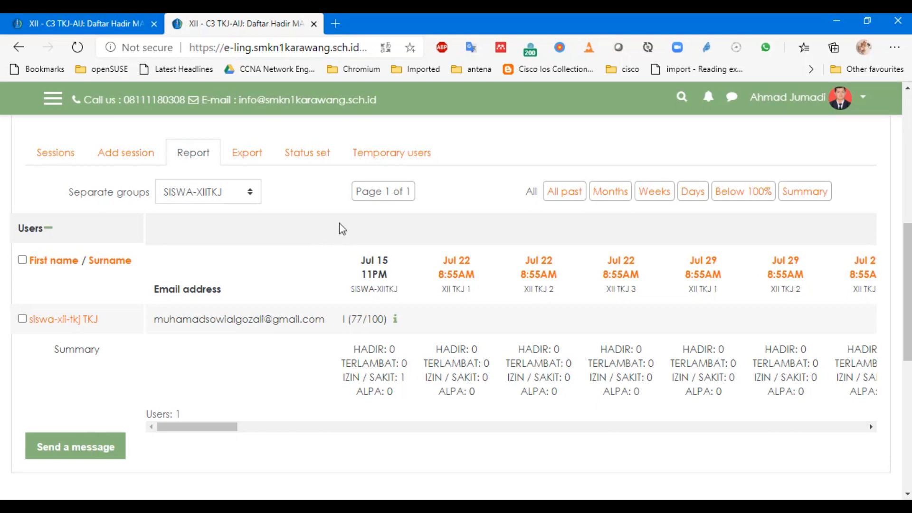
- Open the attendance export form and review its group, specific users, student identification and session inclusion options
{"action": "left_click", "coordinate": [258, 157]}
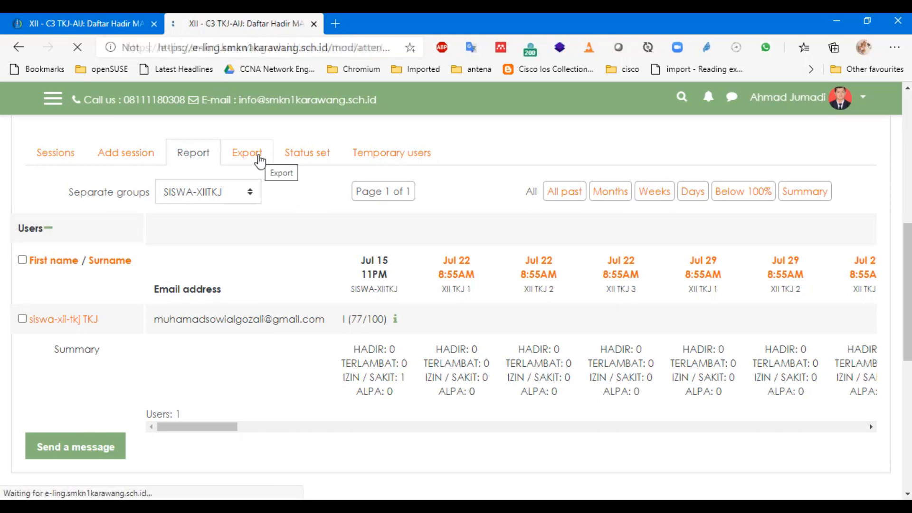
{"action": "scroll", "coordinate": [325, 280], "scroll_direction": "down", "scroll_amount": 3}
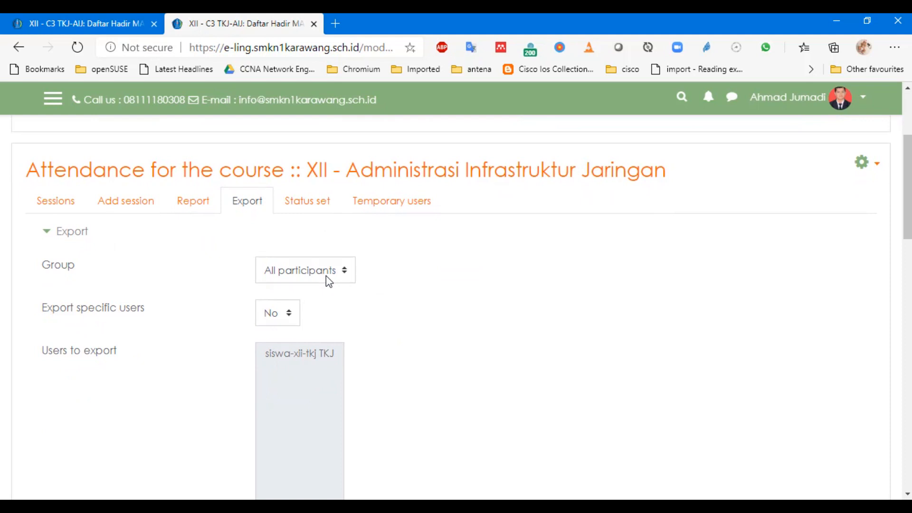
{"action": "scroll", "coordinate": [326, 276], "scroll_direction": "down", "scroll_amount": 6}
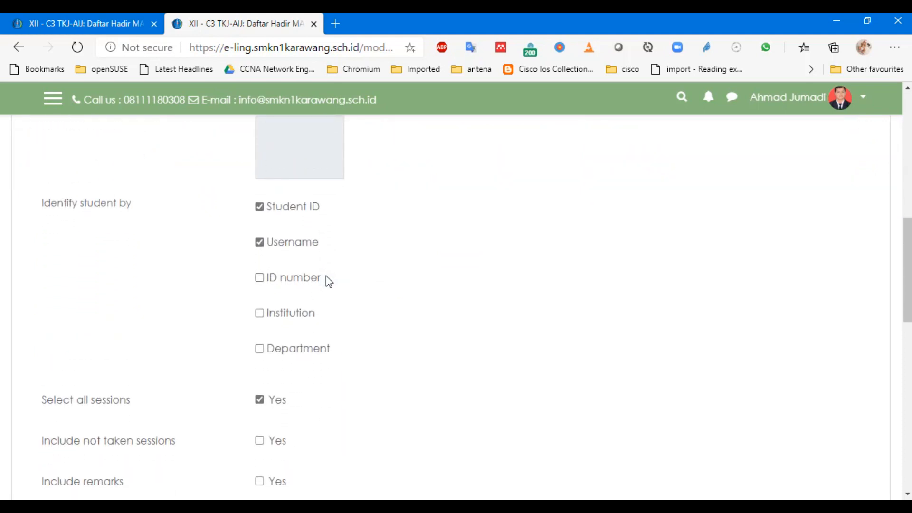